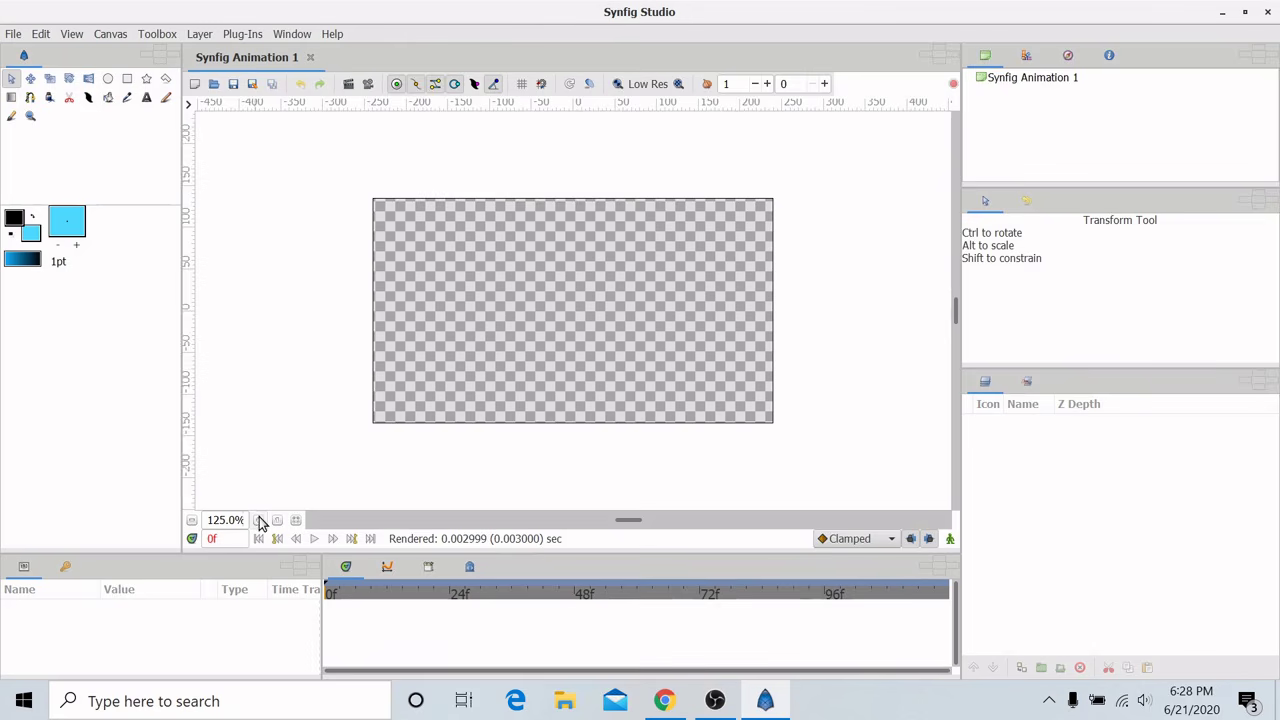
Draw a plain circle-layer circle with a radius of about 28 px near the canvas's upper-left corner
click(260, 520)
click(260, 520)
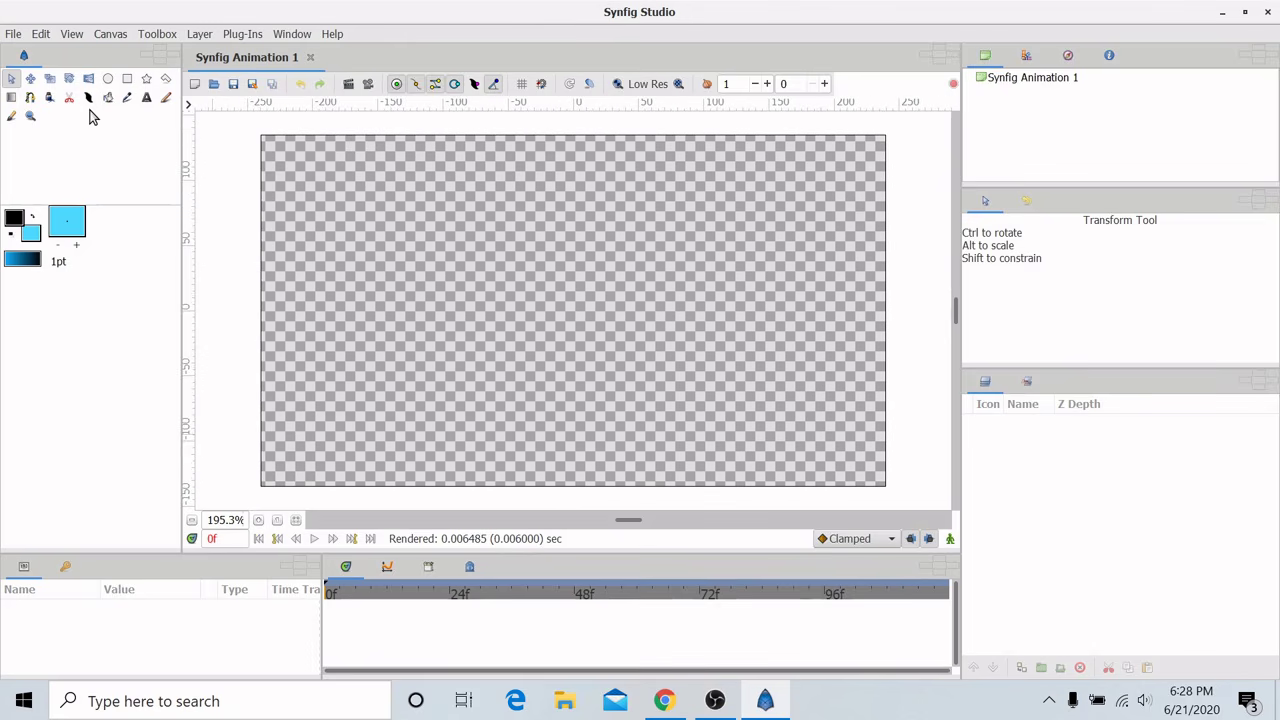
click(109, 80)
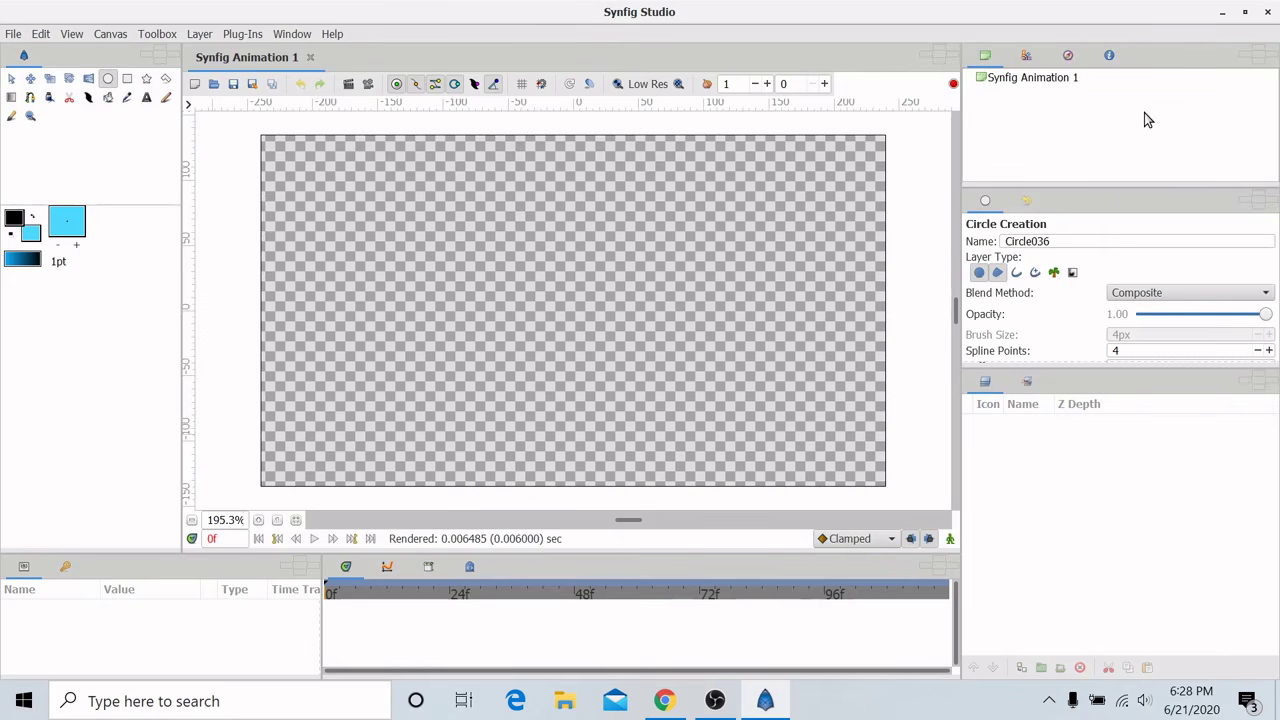
click(999, 274)
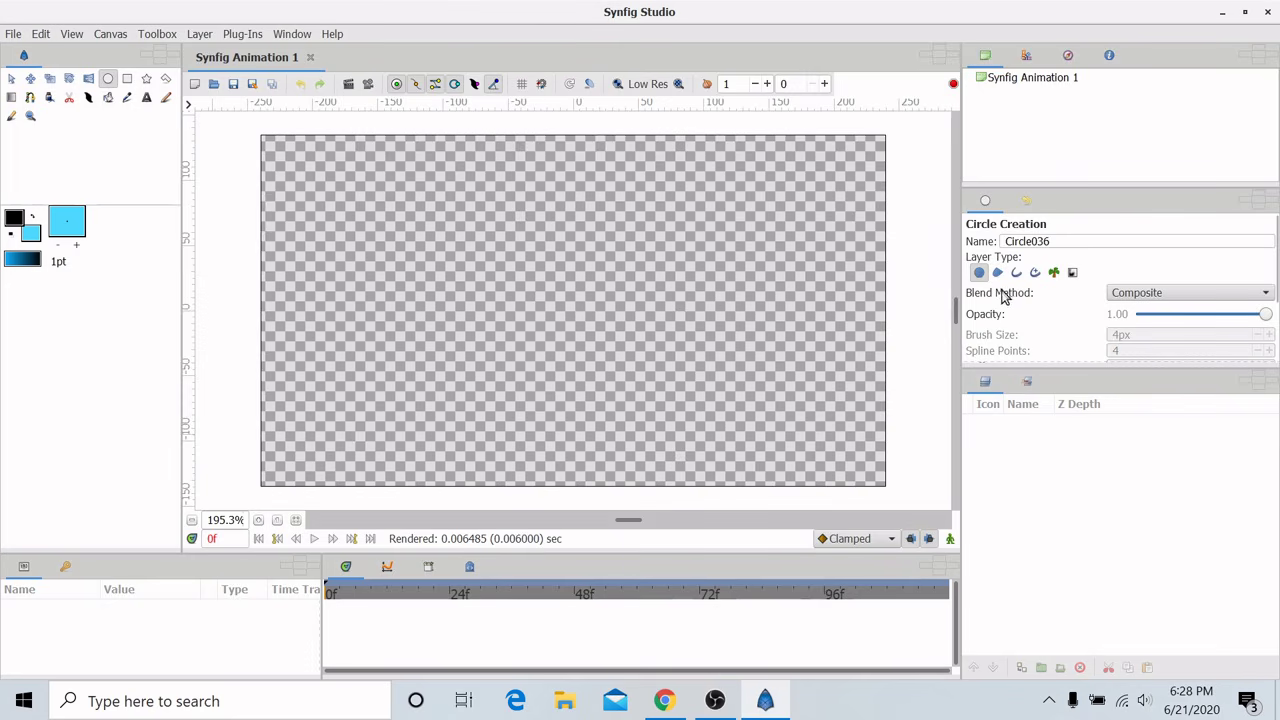
click(999, 276)
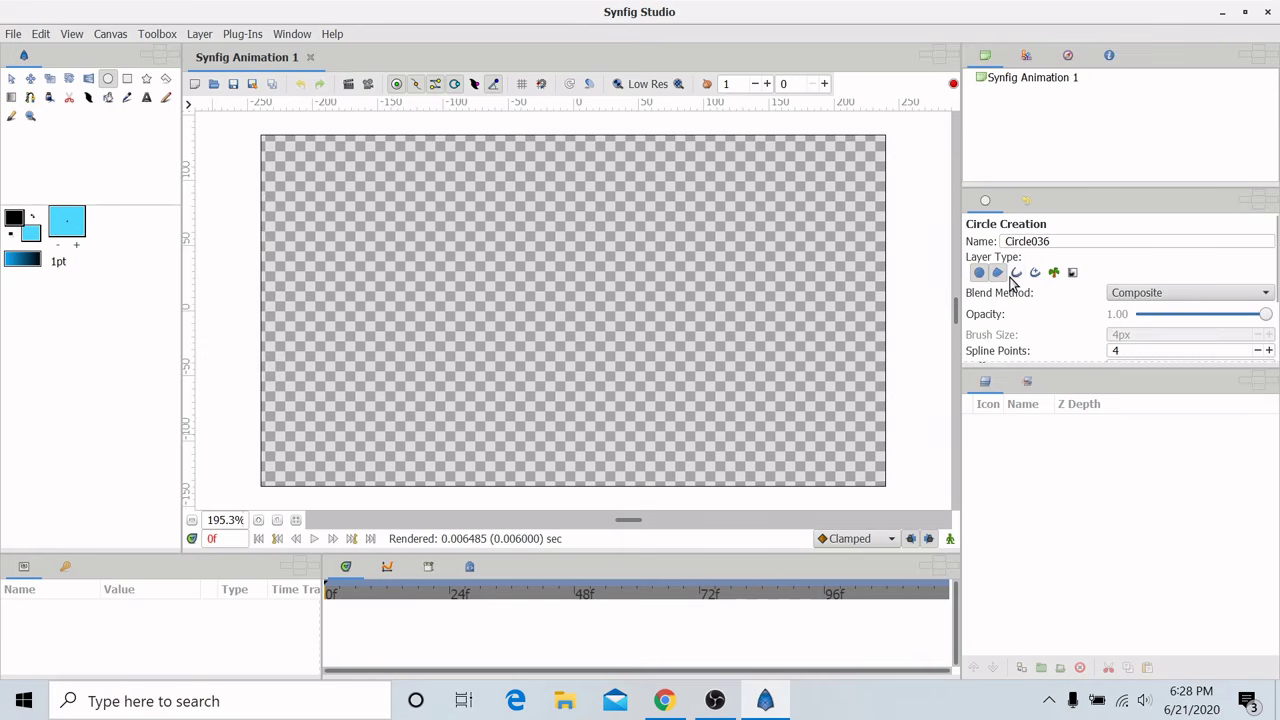
click(999, 274)
drag(318, 179, 355, 217)
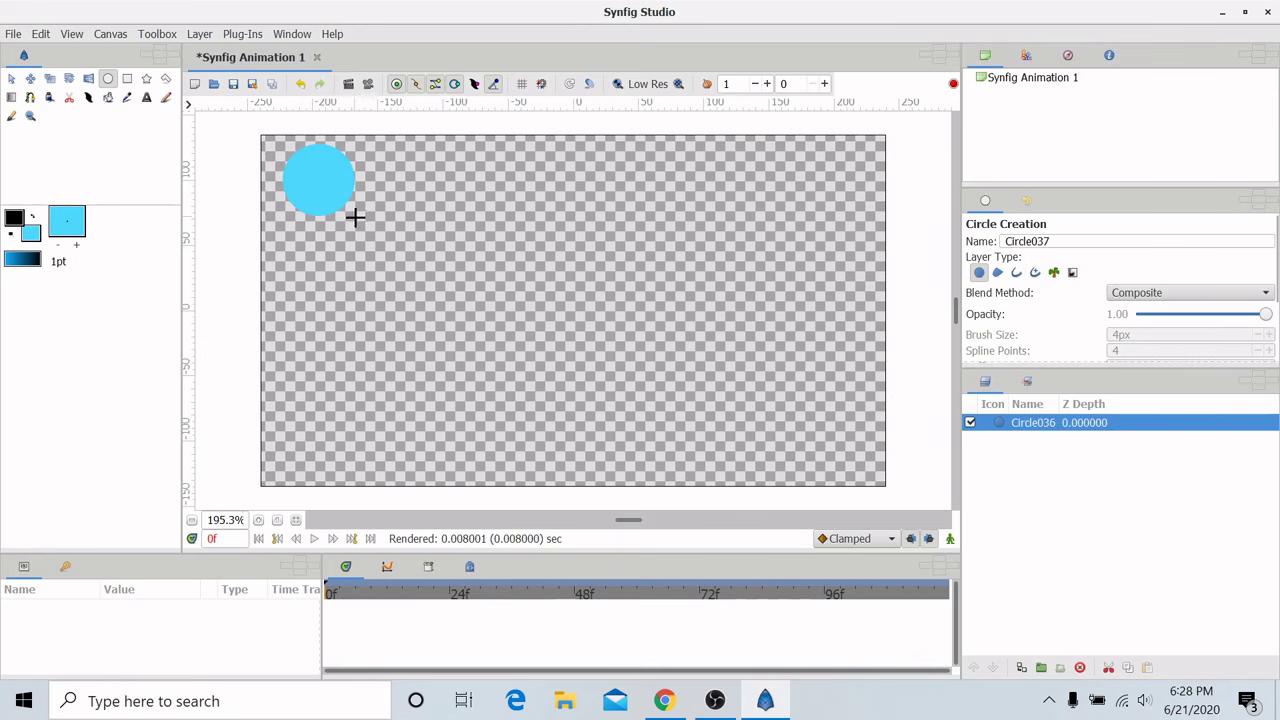
Draw a region-layer circle below the first one and an outline-layer circle beneath that
click(997, 272)
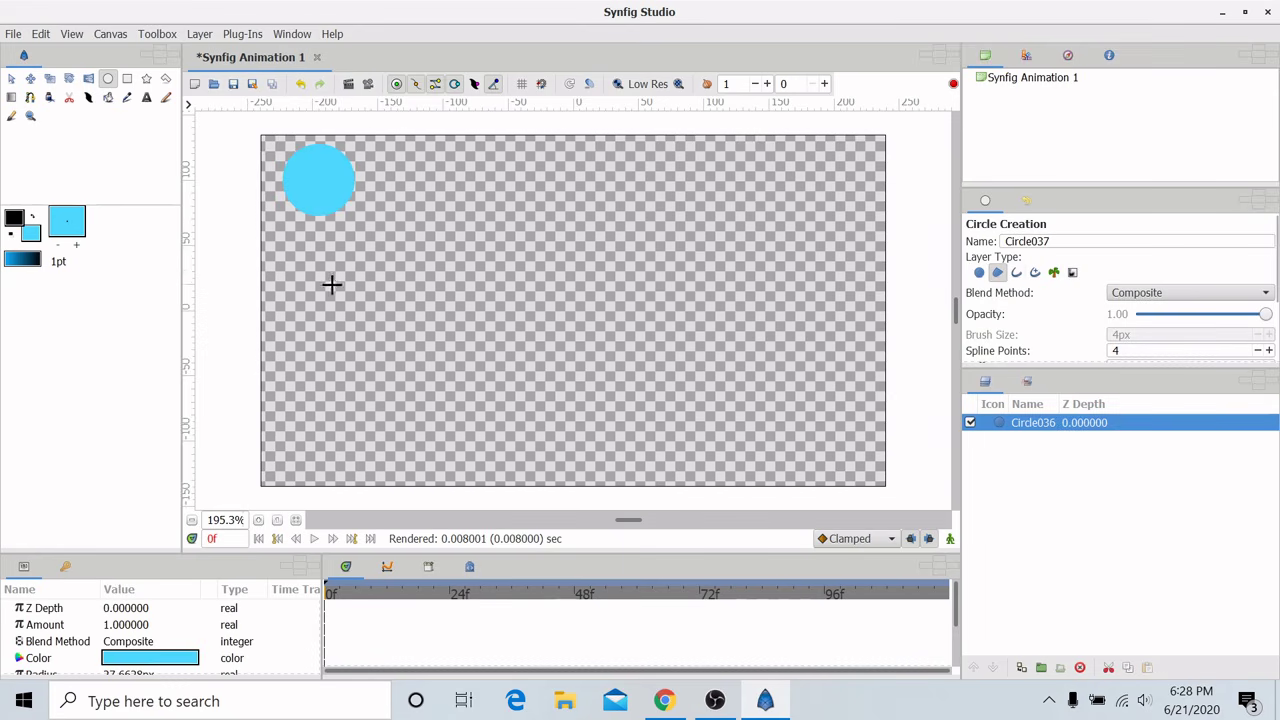
drag(323, 272, 362, 273)
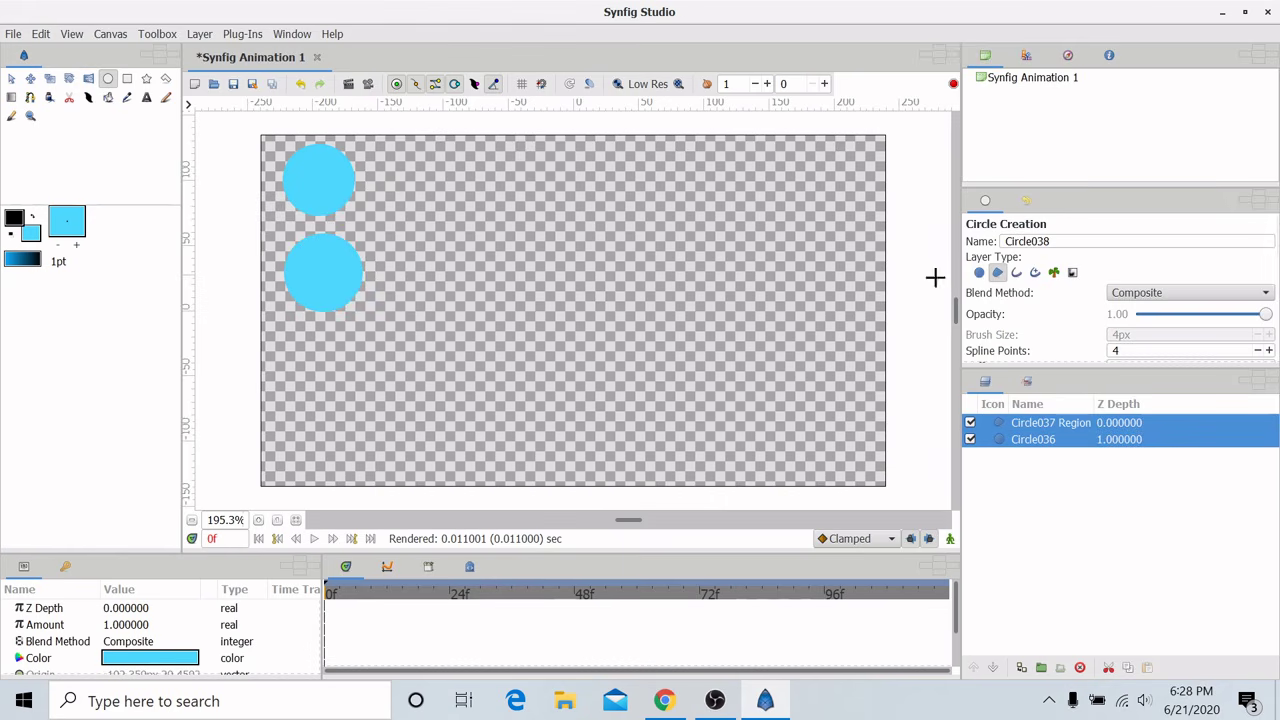
click(1016, 272)
click(997, 272)
drag(322, 374, 362, 366)
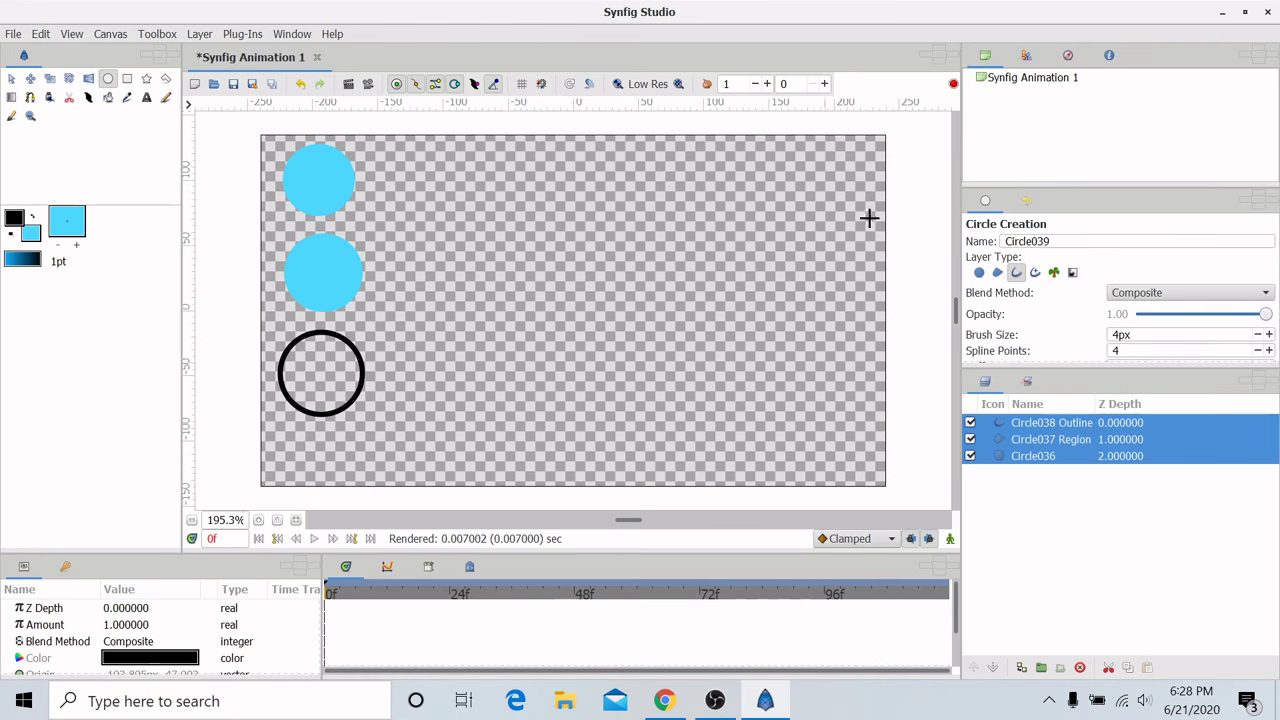
Draw a circle with both region and outline layers near the canvas centre, using Composite blending and a 4px brush size
click(998, 273)
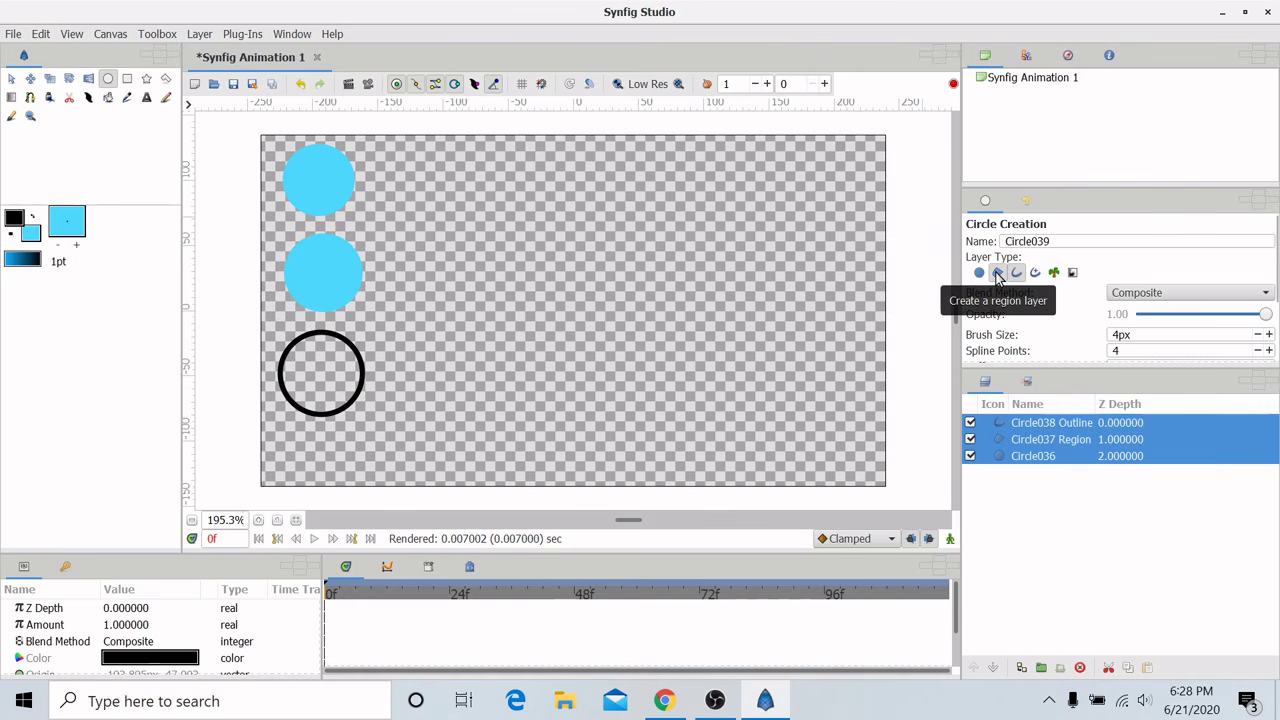
click(1240, 296)
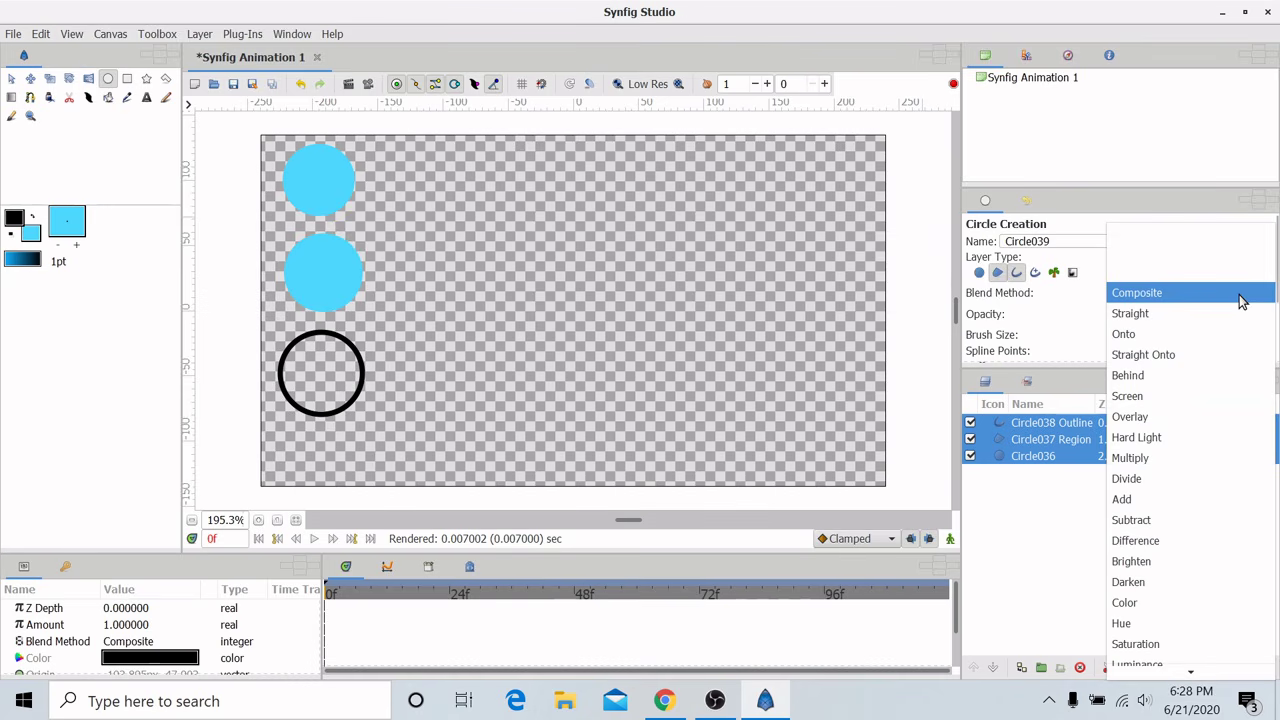
click(1240, 294)
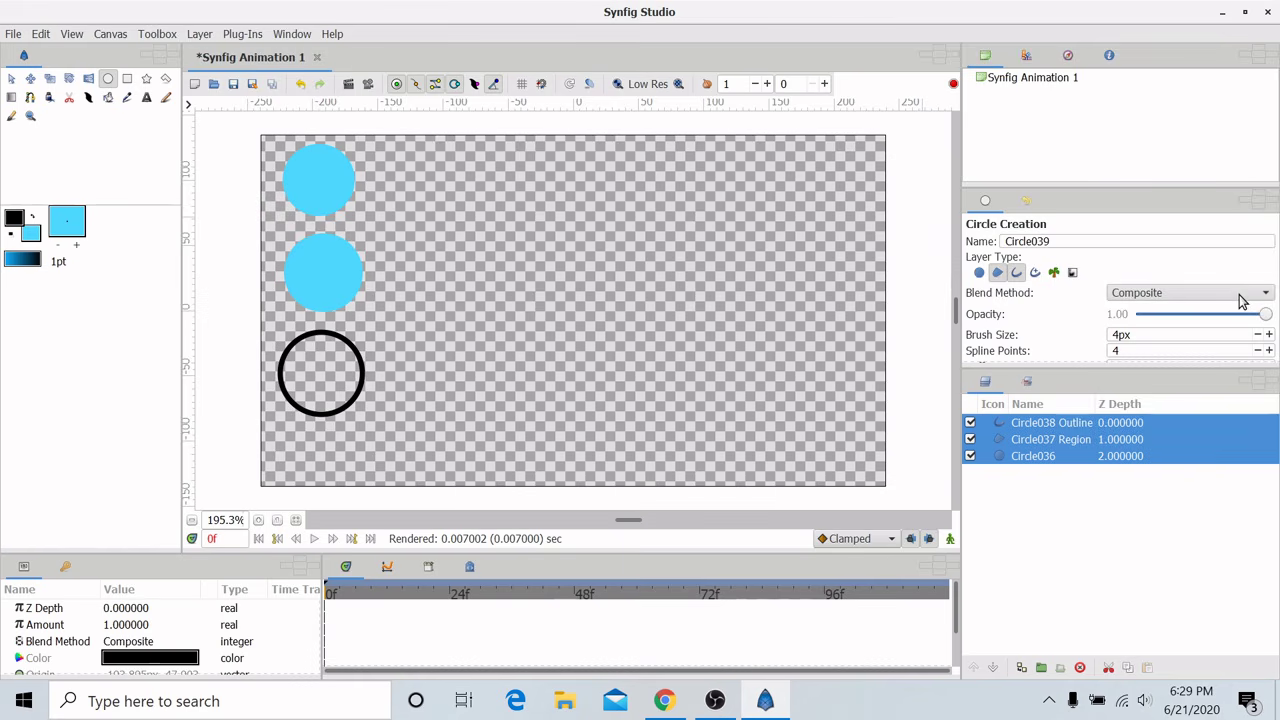
click(1240, 294)
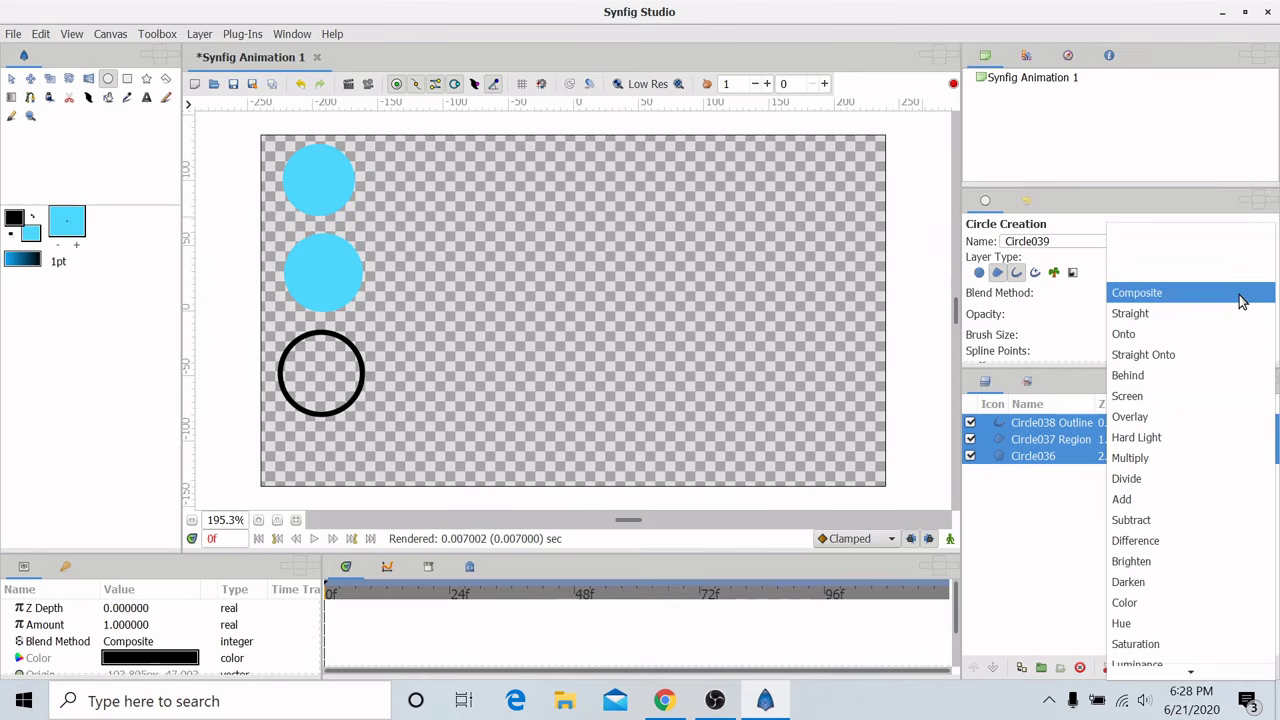
click(1240, 296)
click(1257, 336)
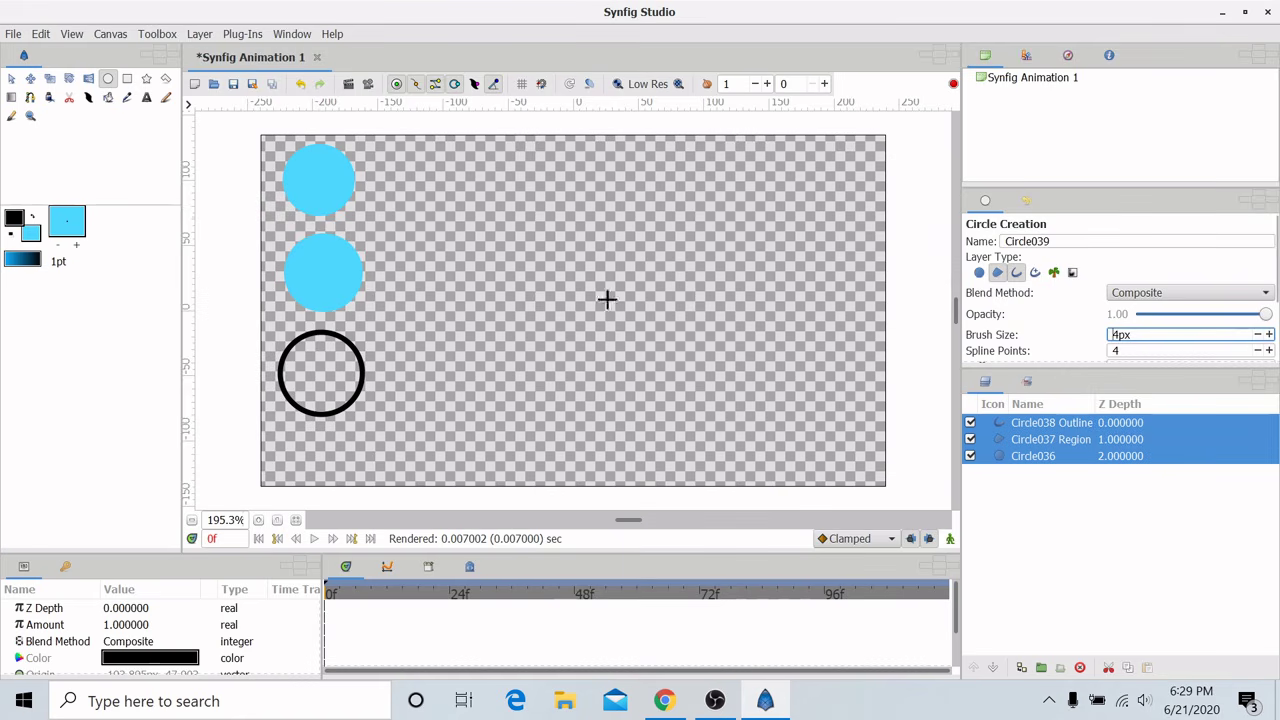
drag(548, 245, 594, 287)
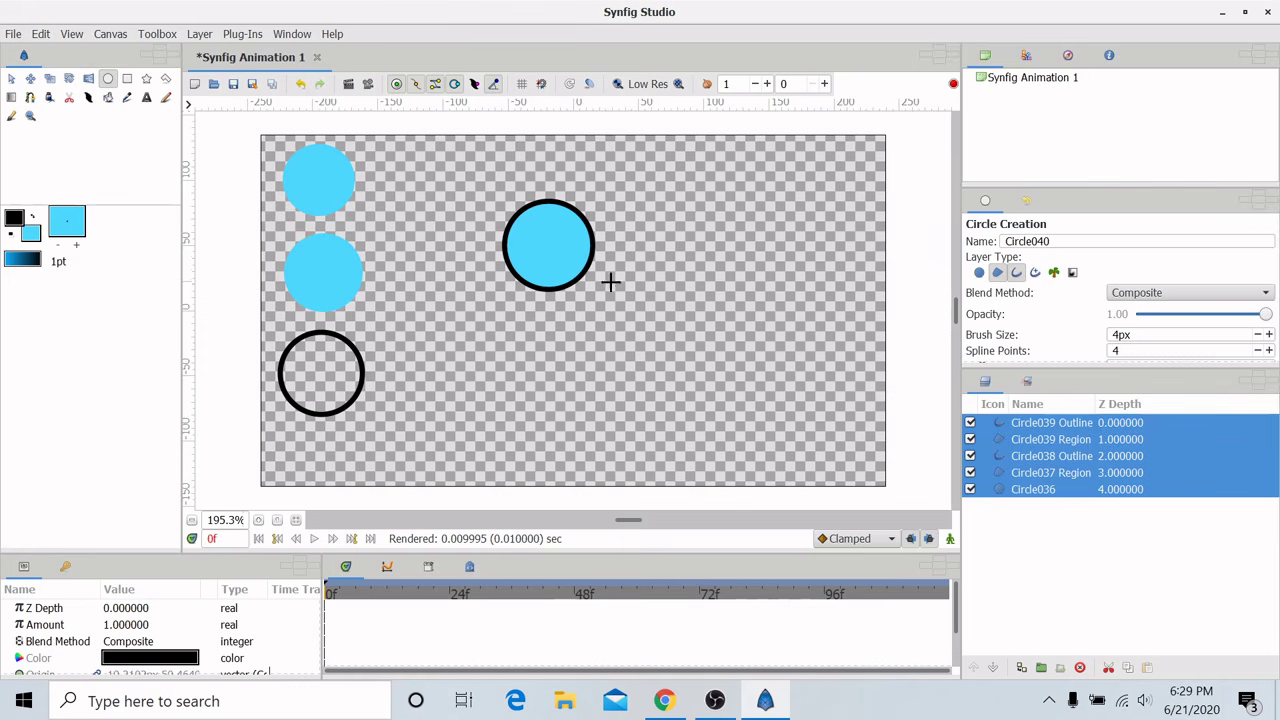
Set the spline points to 8 and draw another filled, outlined circle to the right of the central one
click(1269, 350)
click(1269, 350)
click(1269, 350)
click(1269, 350)
drag(733, 243, 767, 244)
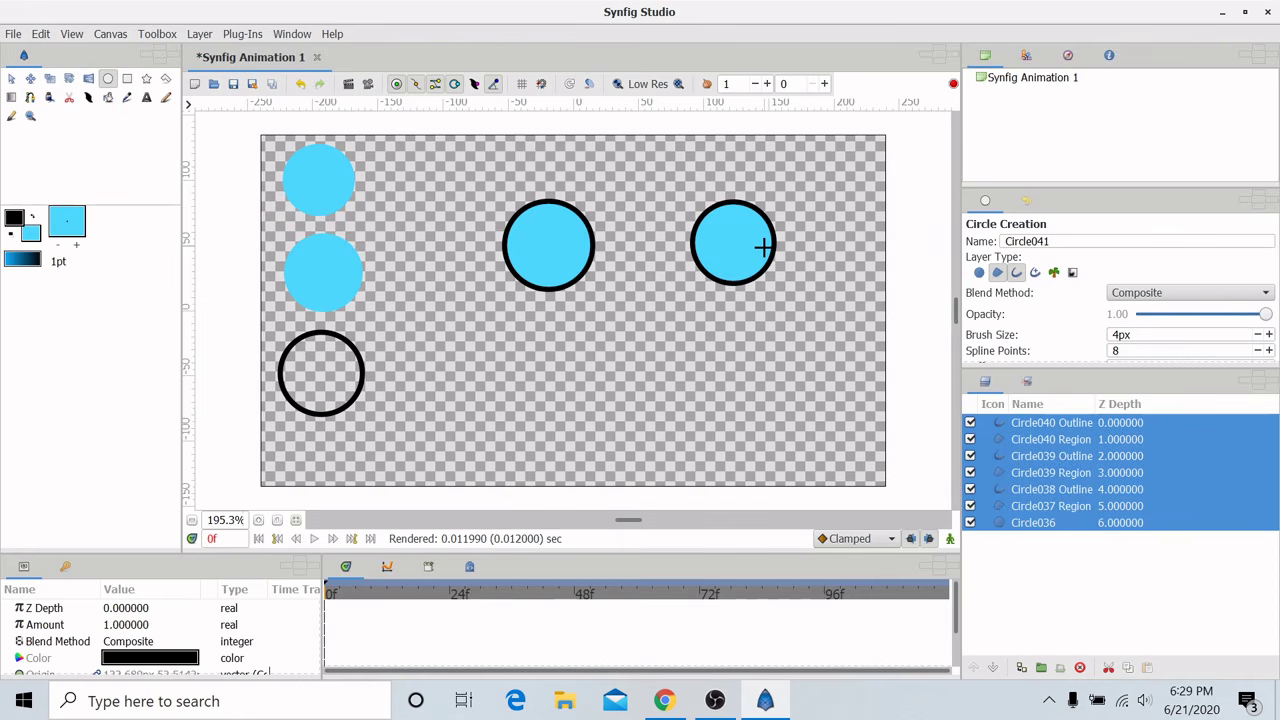
Try duplicating the plain circle layer and moving the copy to the right, undoing both changes
click(1001, 422)
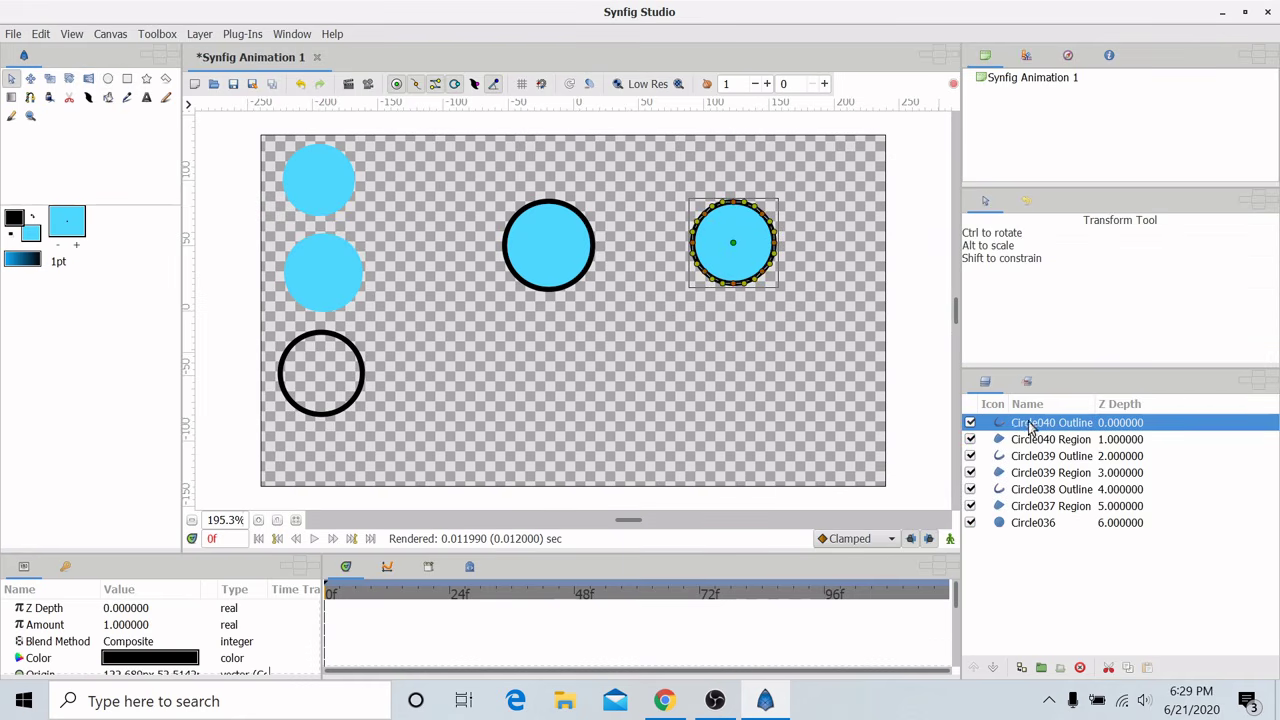
click(1025, 524)
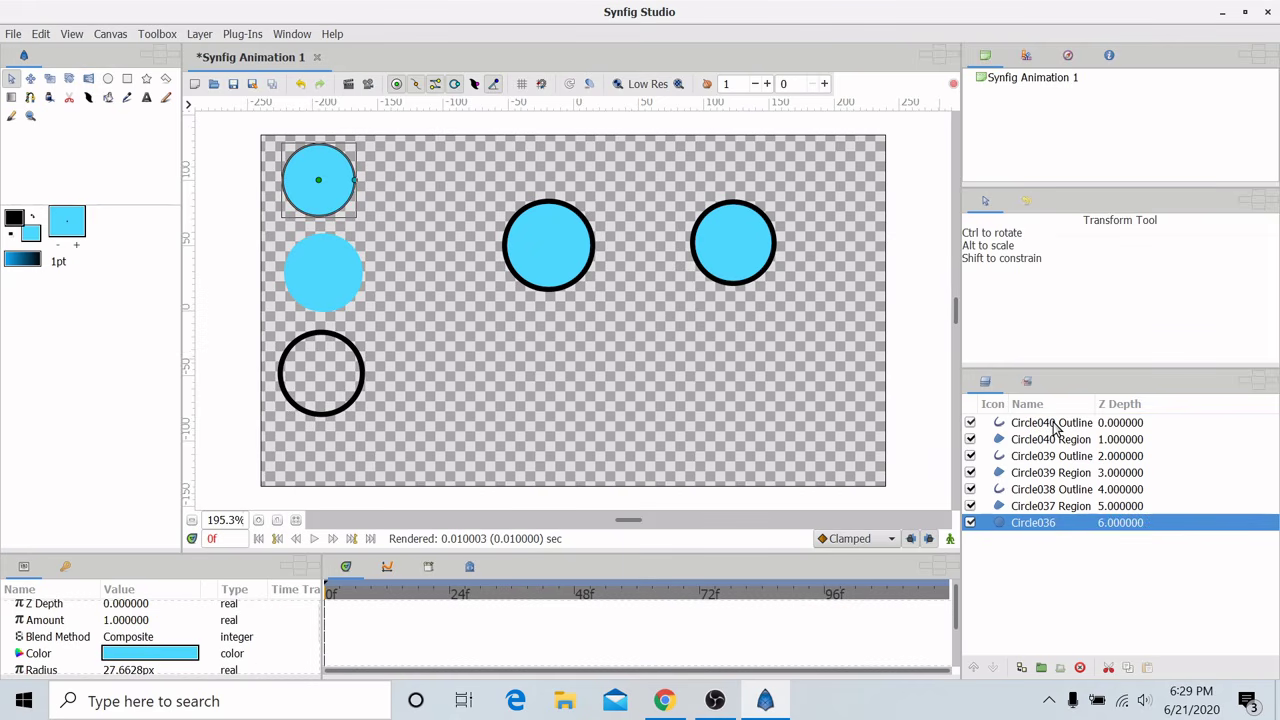
right_click(1018, 526)
click(1046, 332)
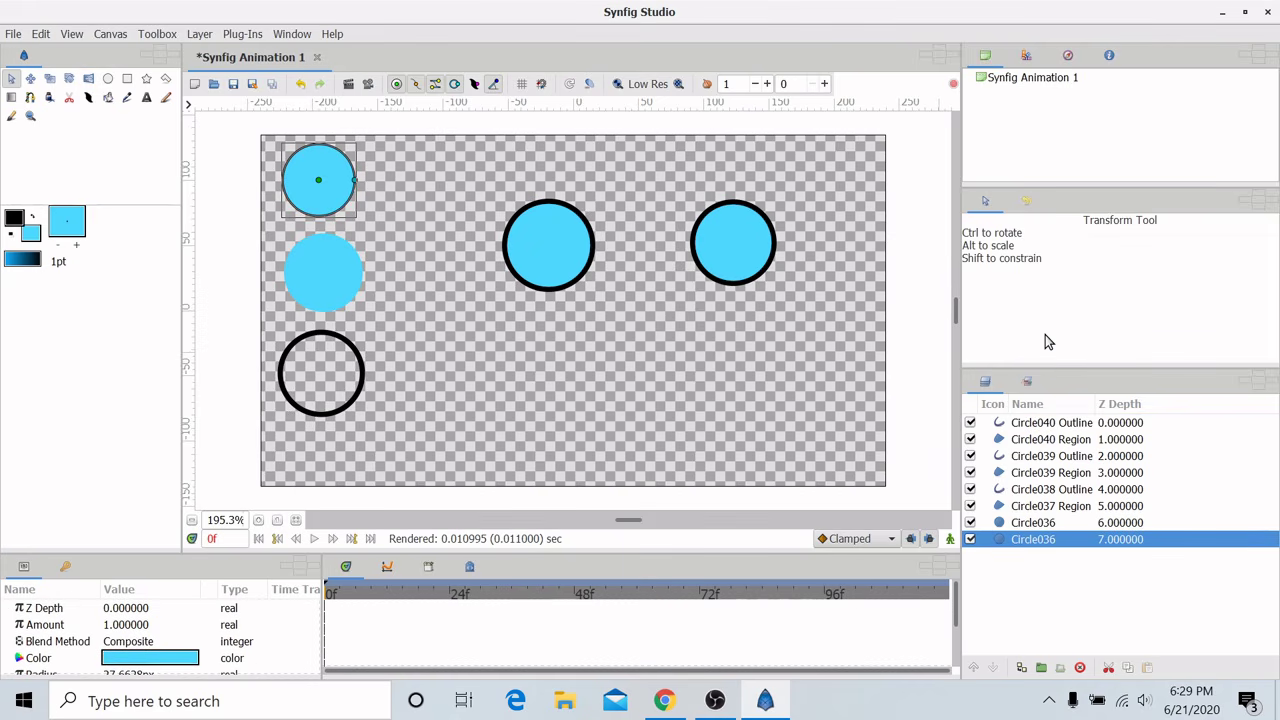
drag(320, 183, 404, 185)
key(ctrl+z)
key(ctrl+z)
Make a region from the outline-only circle and make an outline from the region circle above it
click(1035, 489)
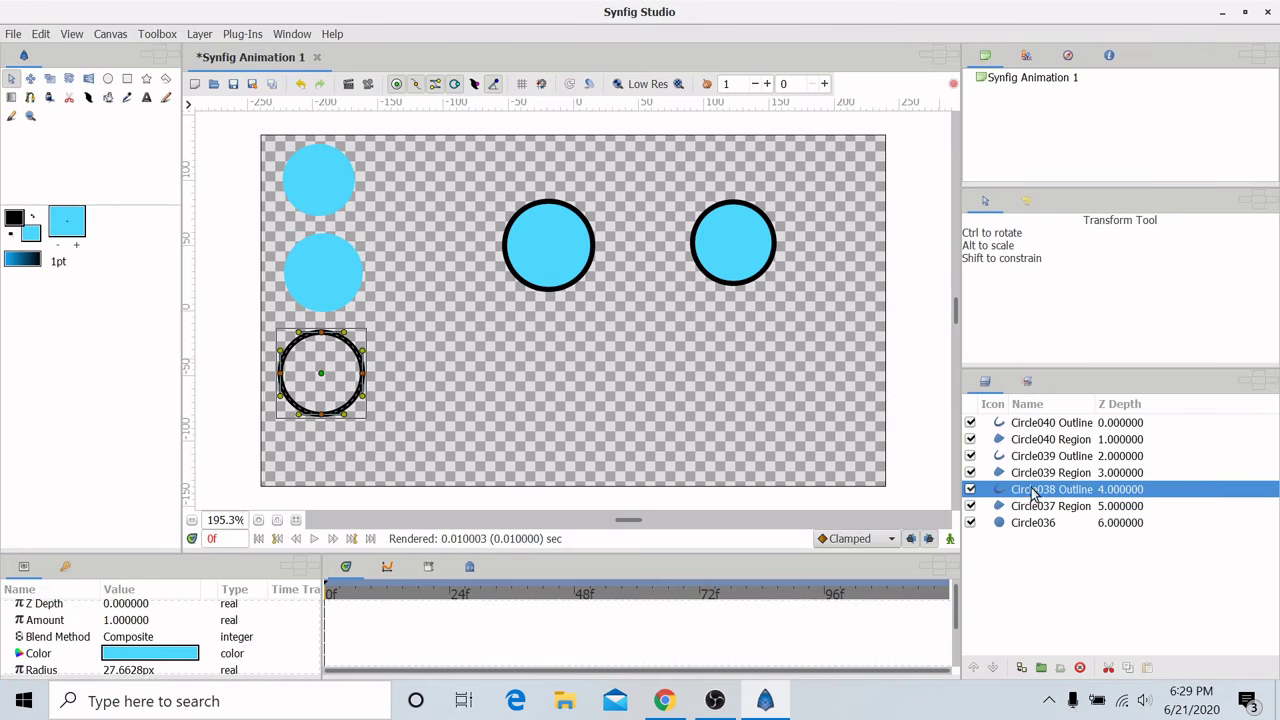
right_click(1035, 489)
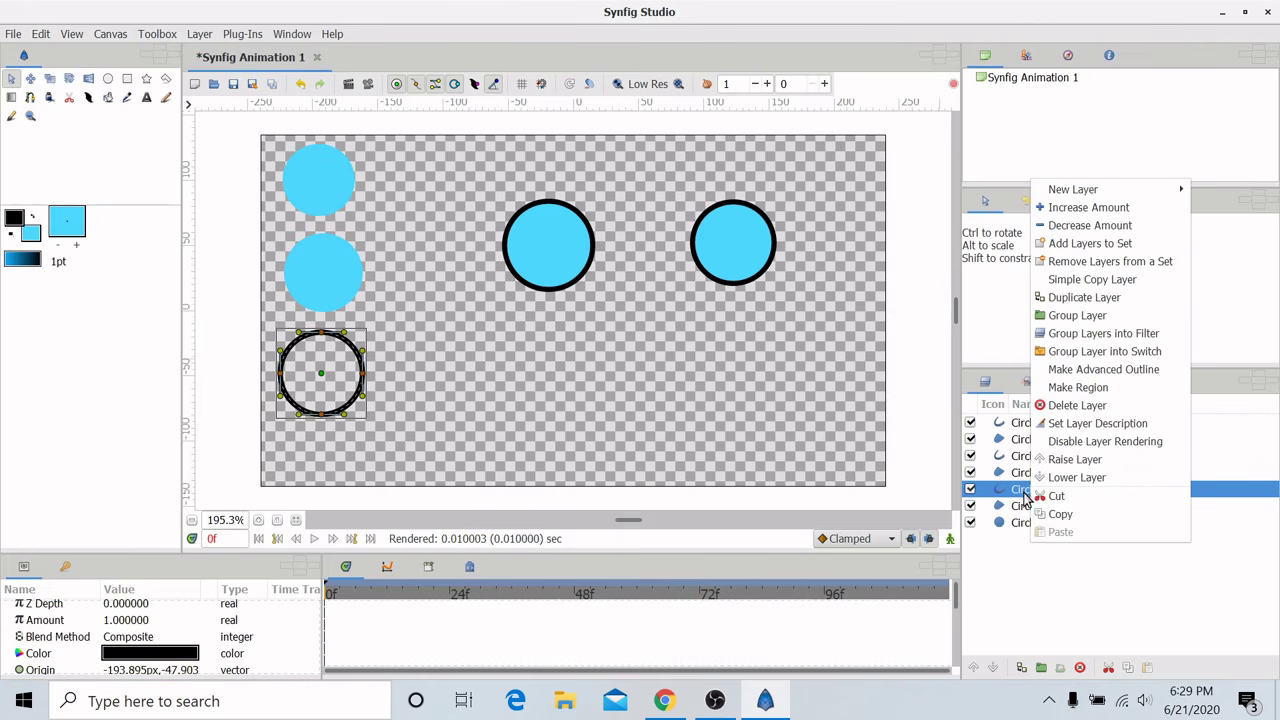
click(1068, 395)
right_click(1022, 522)
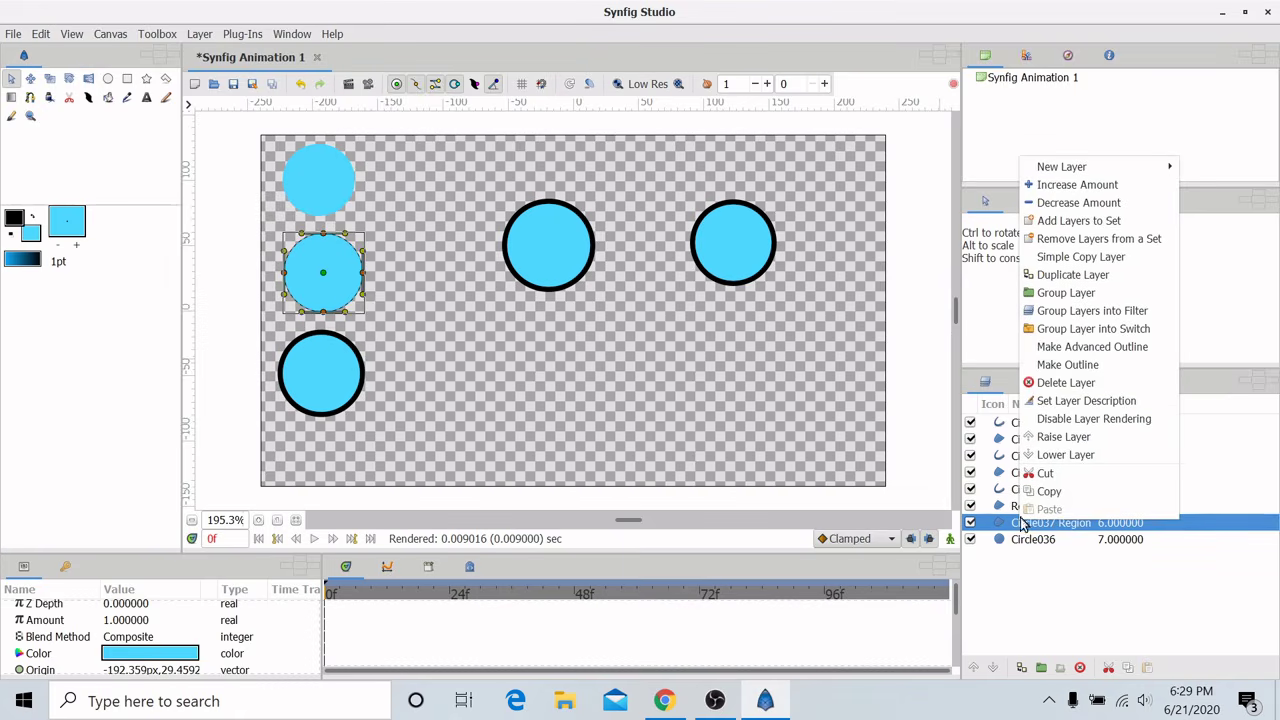
click(1063, 370)
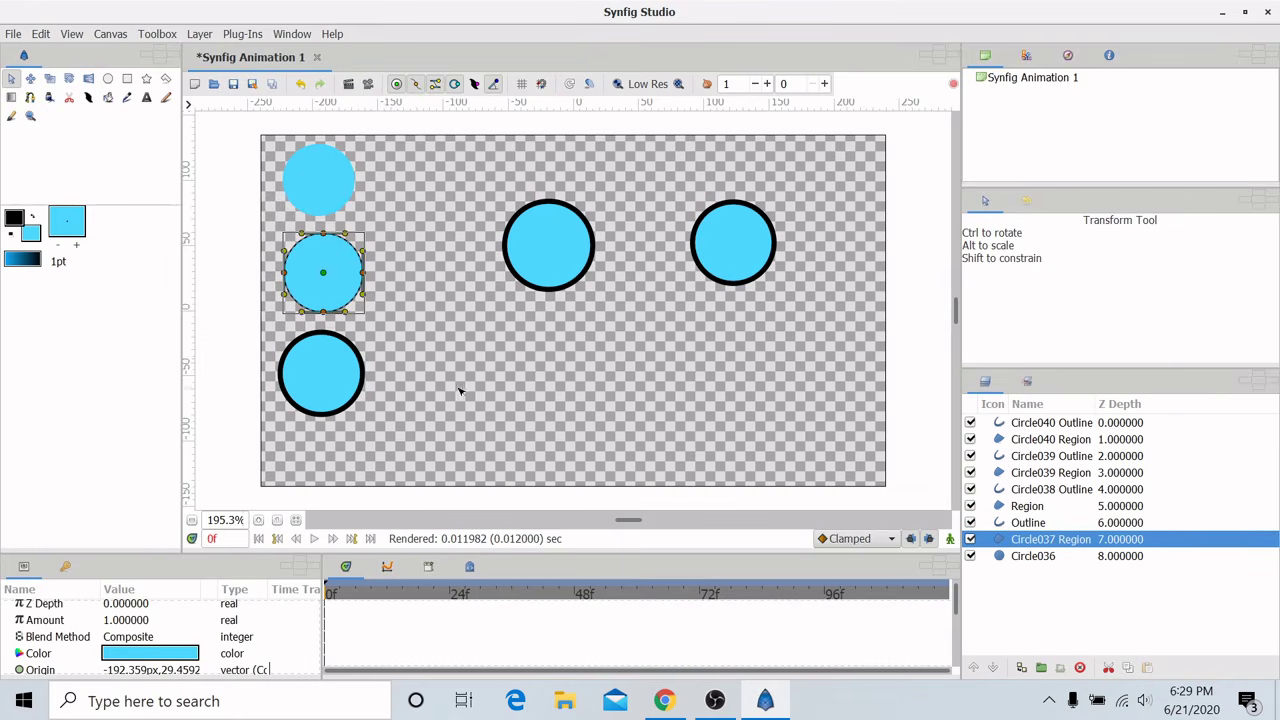
click(404, 341)
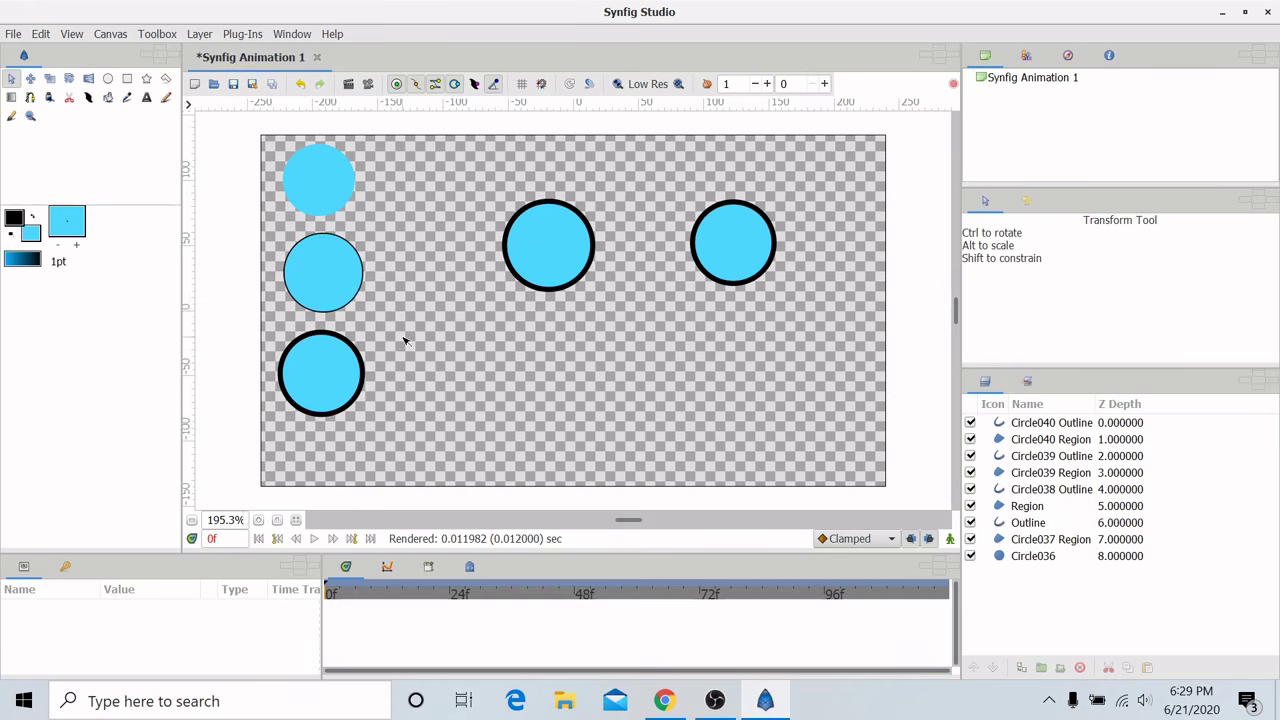
Move the plain upper-left circle slightly down and to the right and reduce its radius to about 27 px
click(1052, 422)
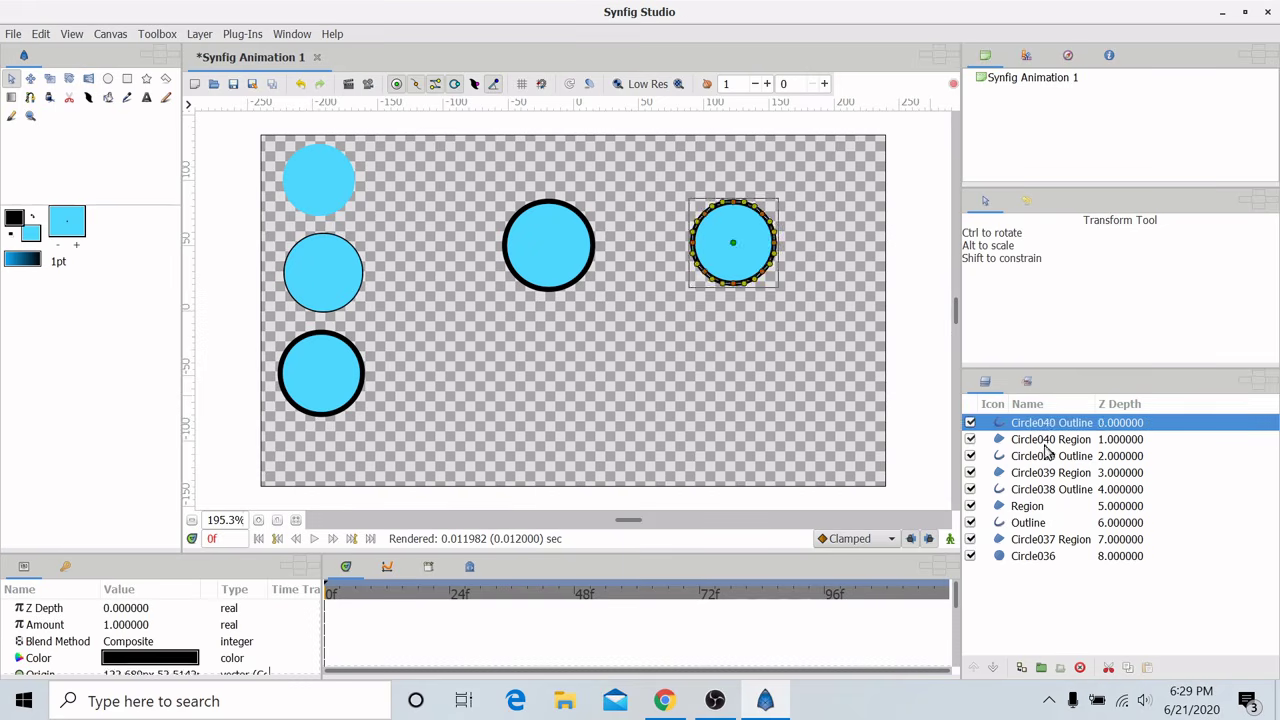
click(1044, 456)
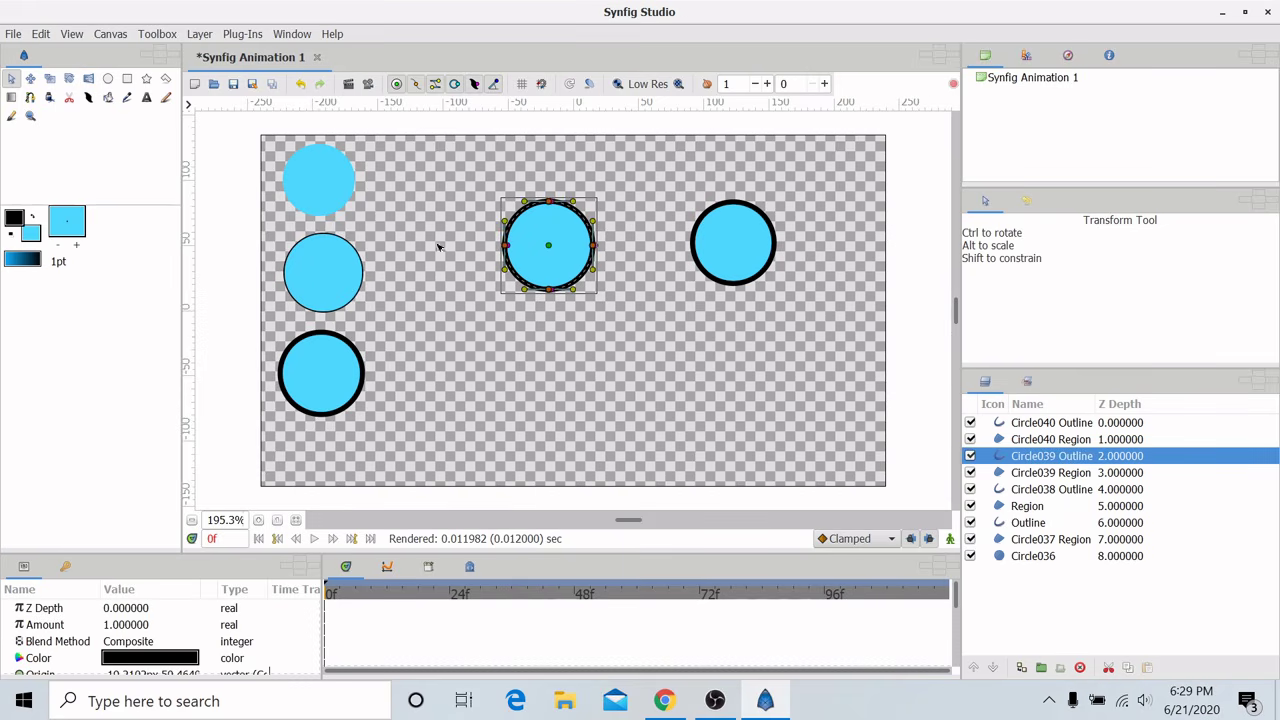
click(258, 522)
click(258, 522)
click(277, 206)
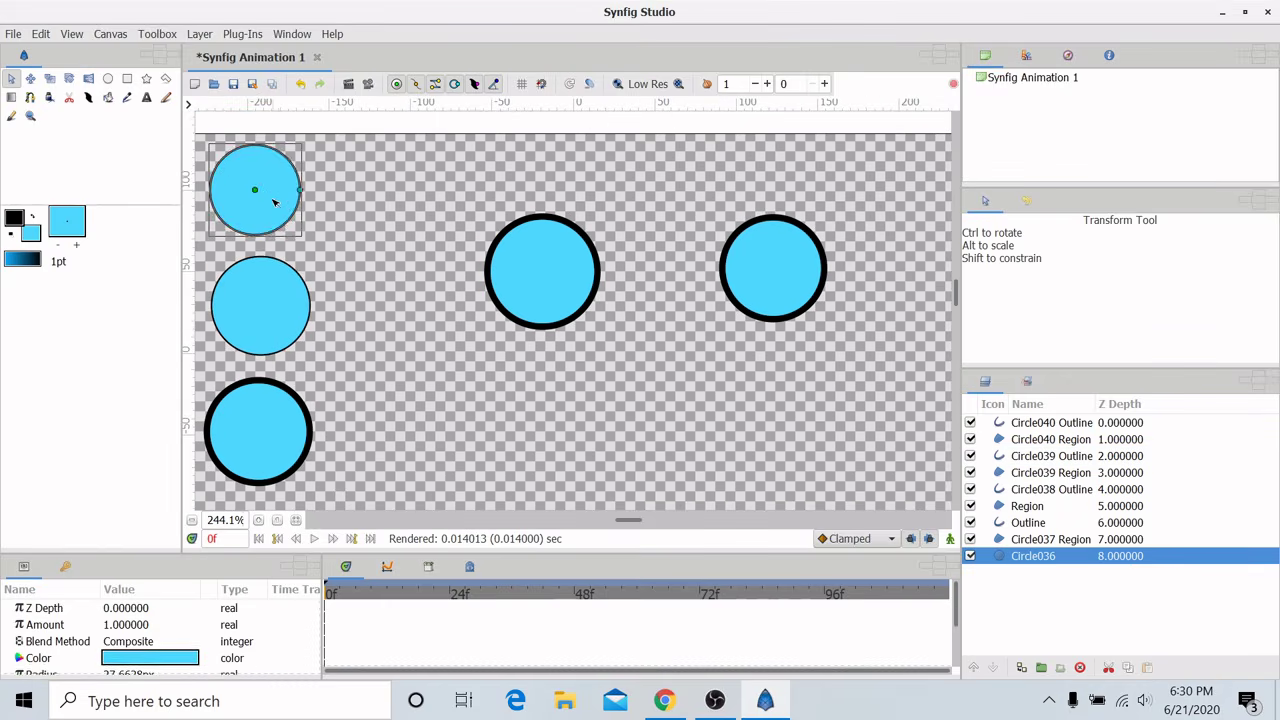
drag(256, 191, 306, 200)
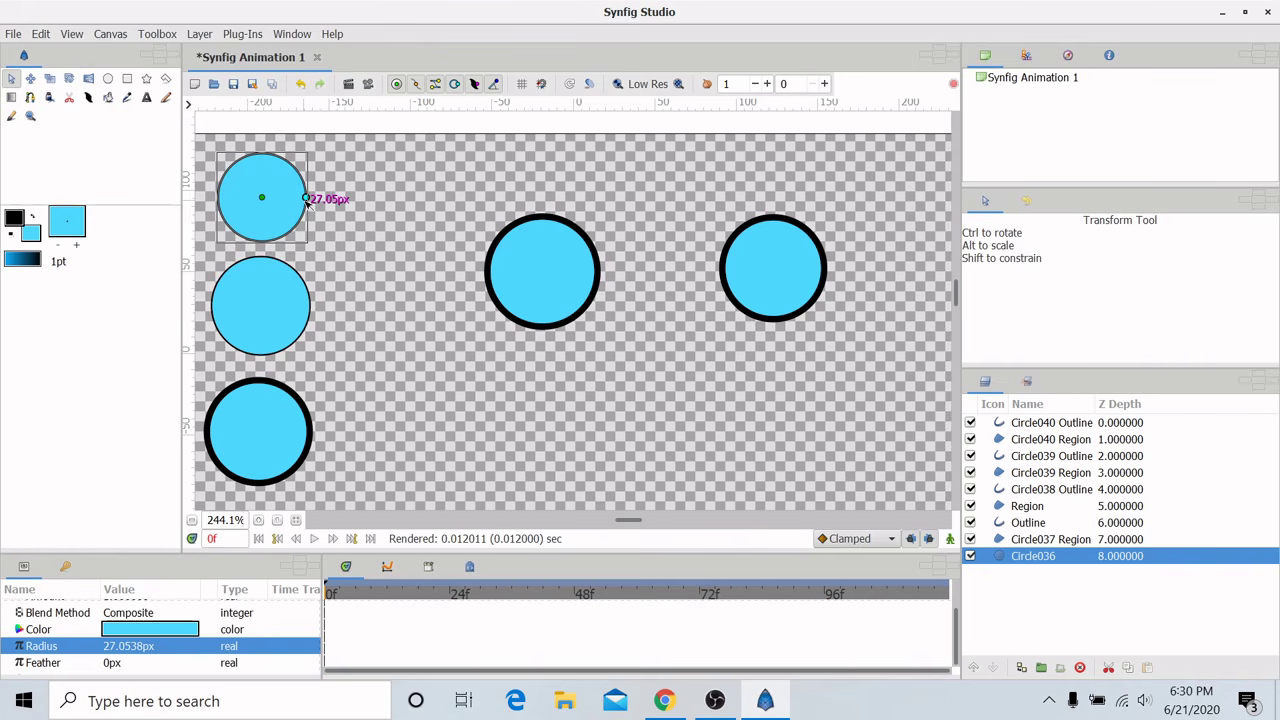
Reshape the central circle by swinging its top vertex's tangent downward and moving its bottom vertex down
click(548, 226)
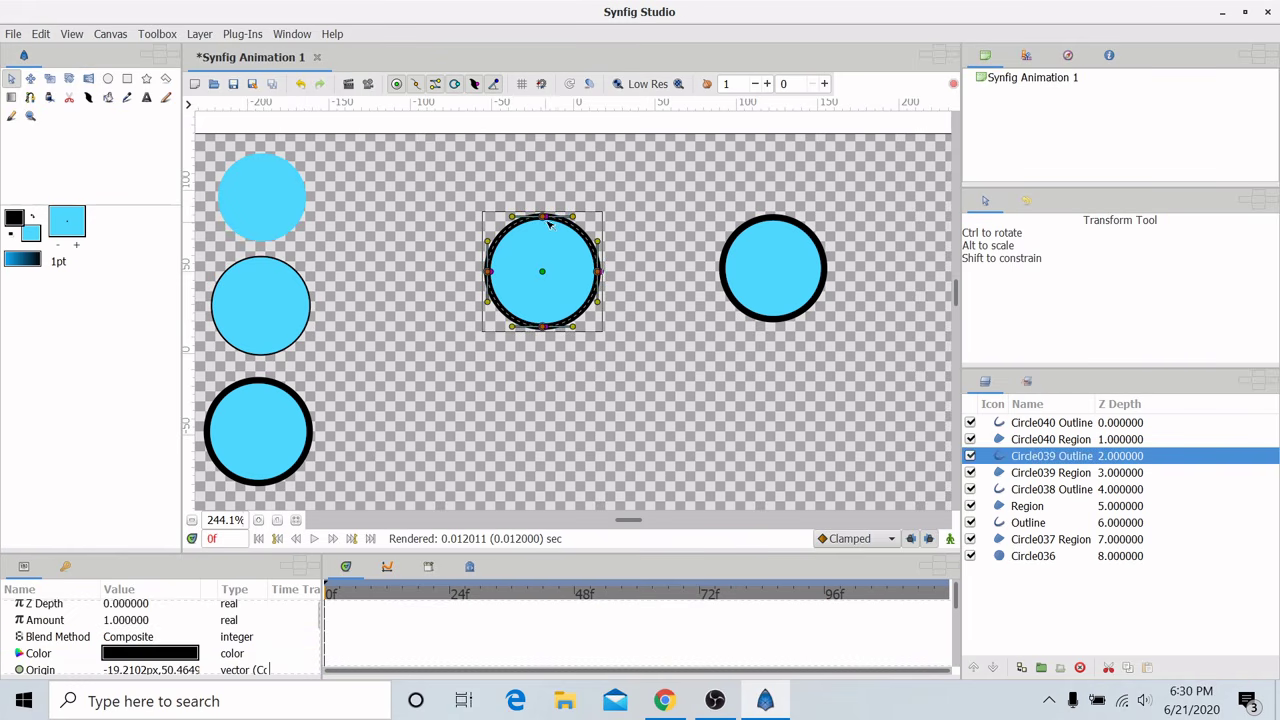
click(541, 215)
mouse_move(541, 214)
mouse_down()
mouse_move(541, 186)
mouse_move(541, 217)
mouse_up()
drag(573, 220, 552, 285)
drag(572, 327, 575, 374)
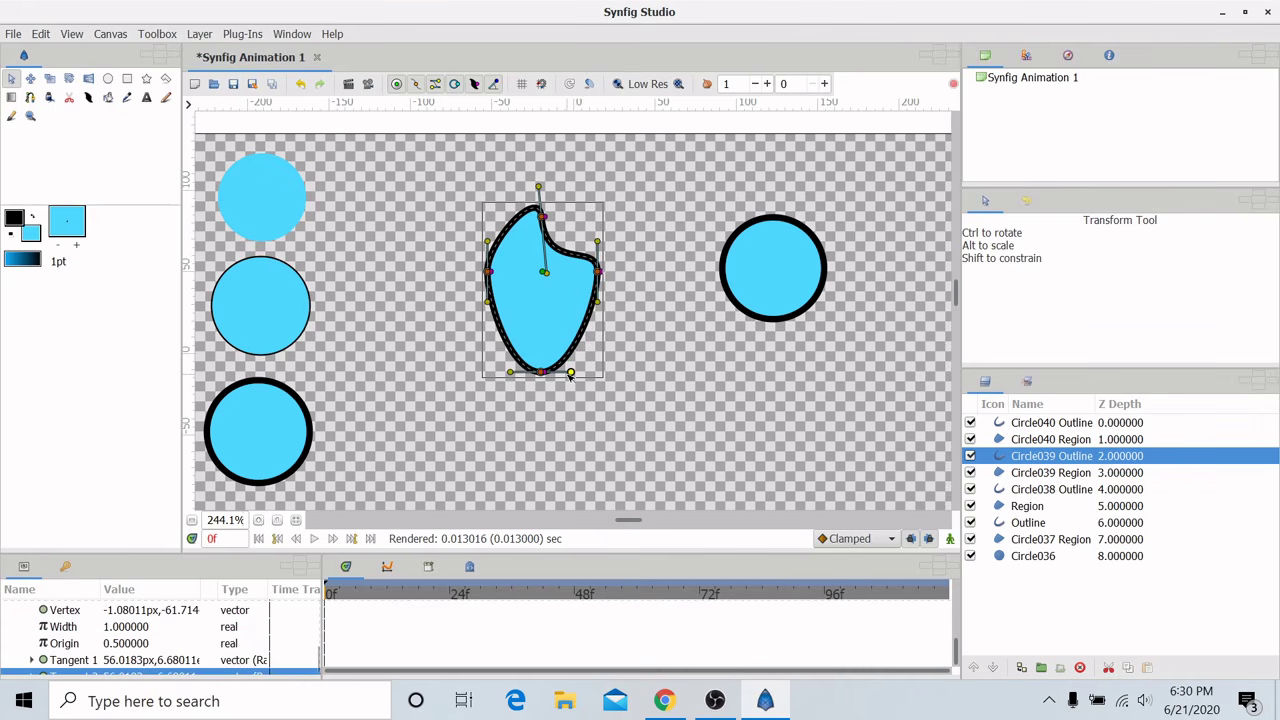
Thicken the central shape's outline at its top vertex and shift the top and left vertices slightly downward
drag(553, 221, 573, 214)
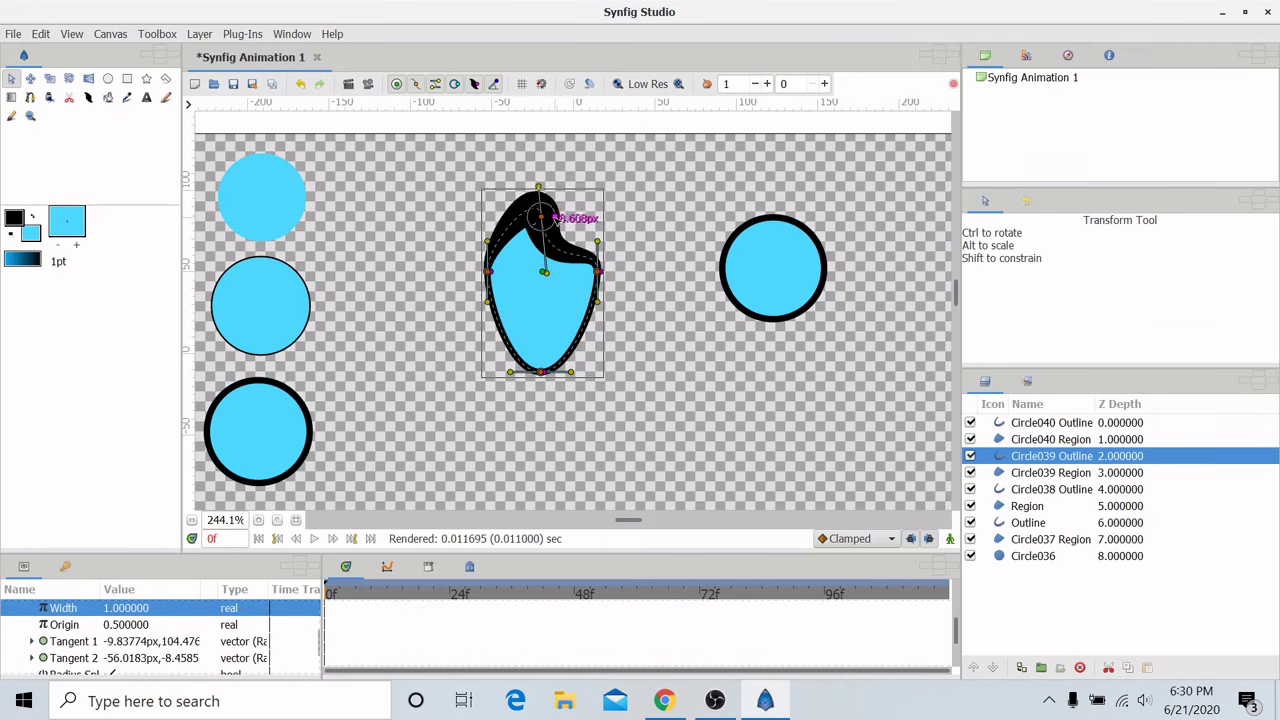
click(545, 375)
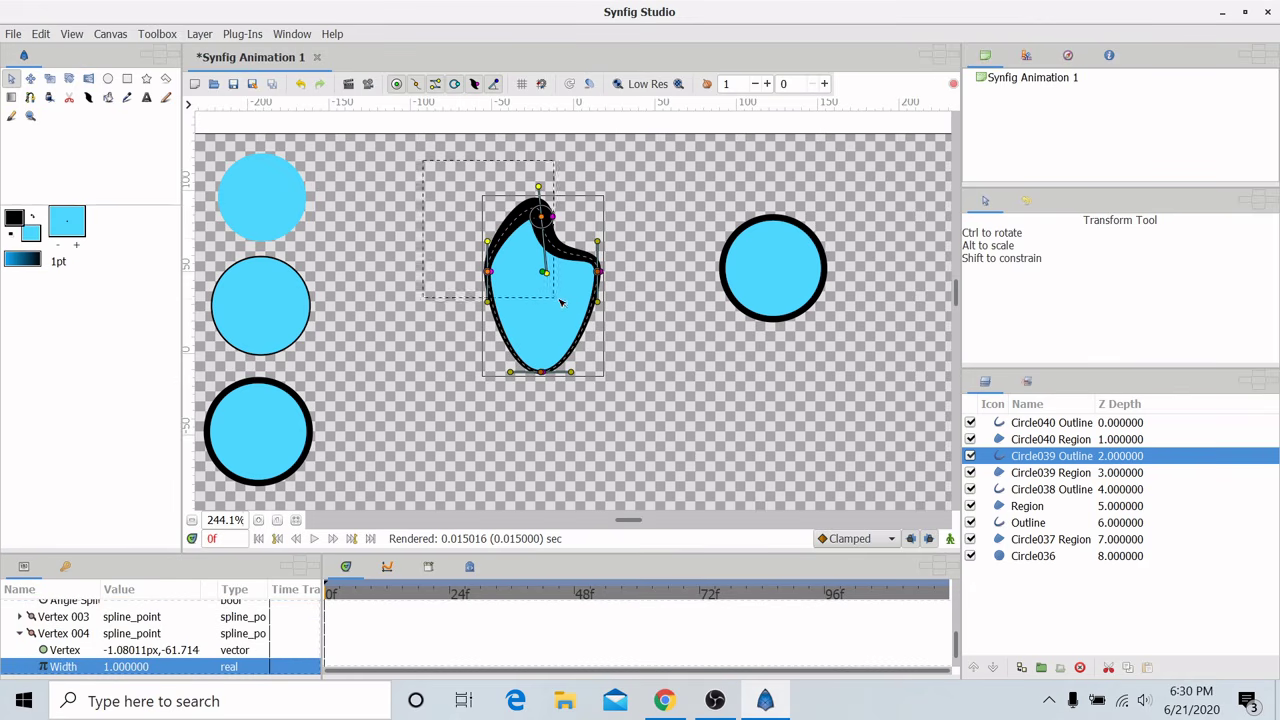
mouse_move(544, 221)
mouse_down()
mouse_move(491, 229)
mouse_move(546, 229)
mouse_up()
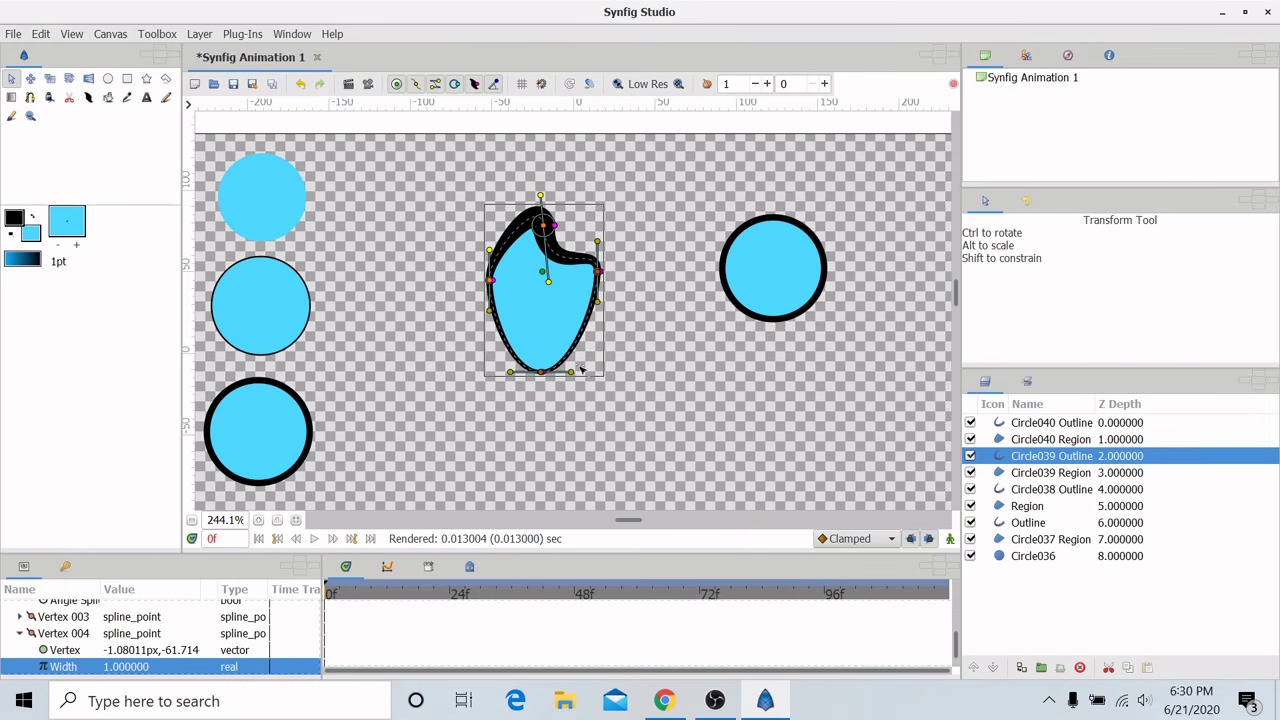
Insert a shape-preserving vertex on the central shape's lower-right edge and pull it outward
click(769, 277)
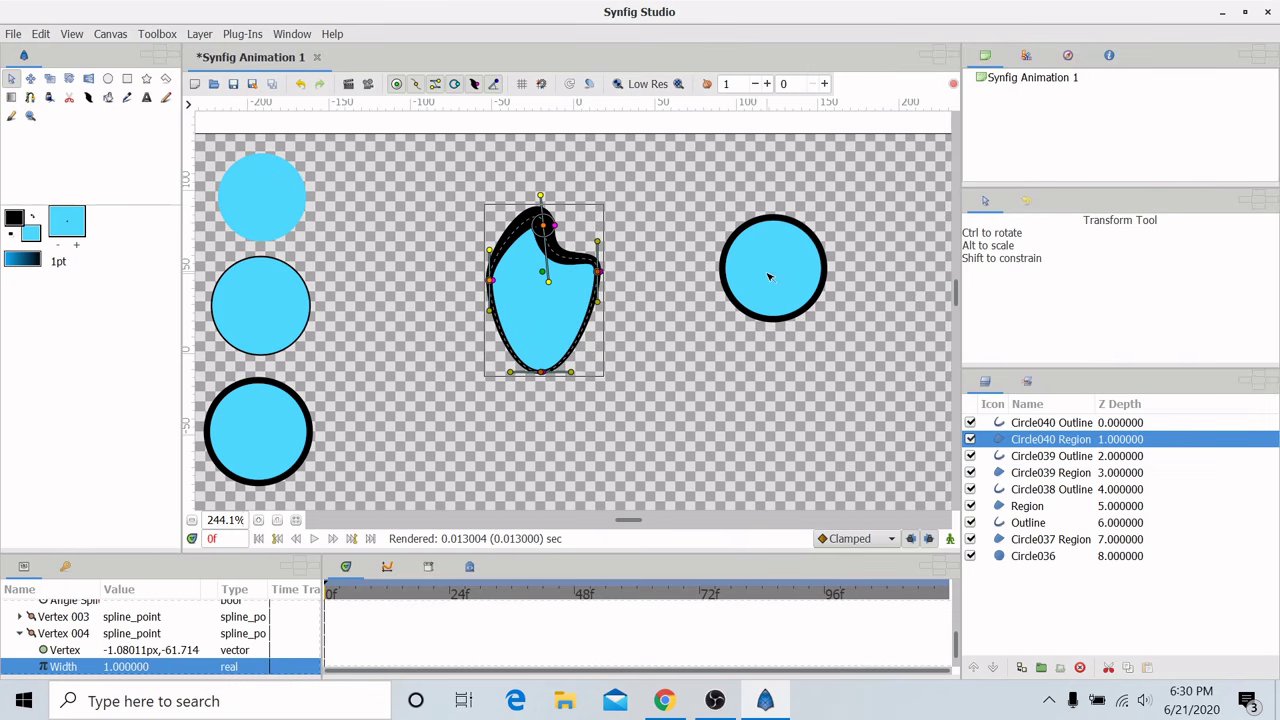
click(561, 300)
click(562, 282)
right_click(576, 324)
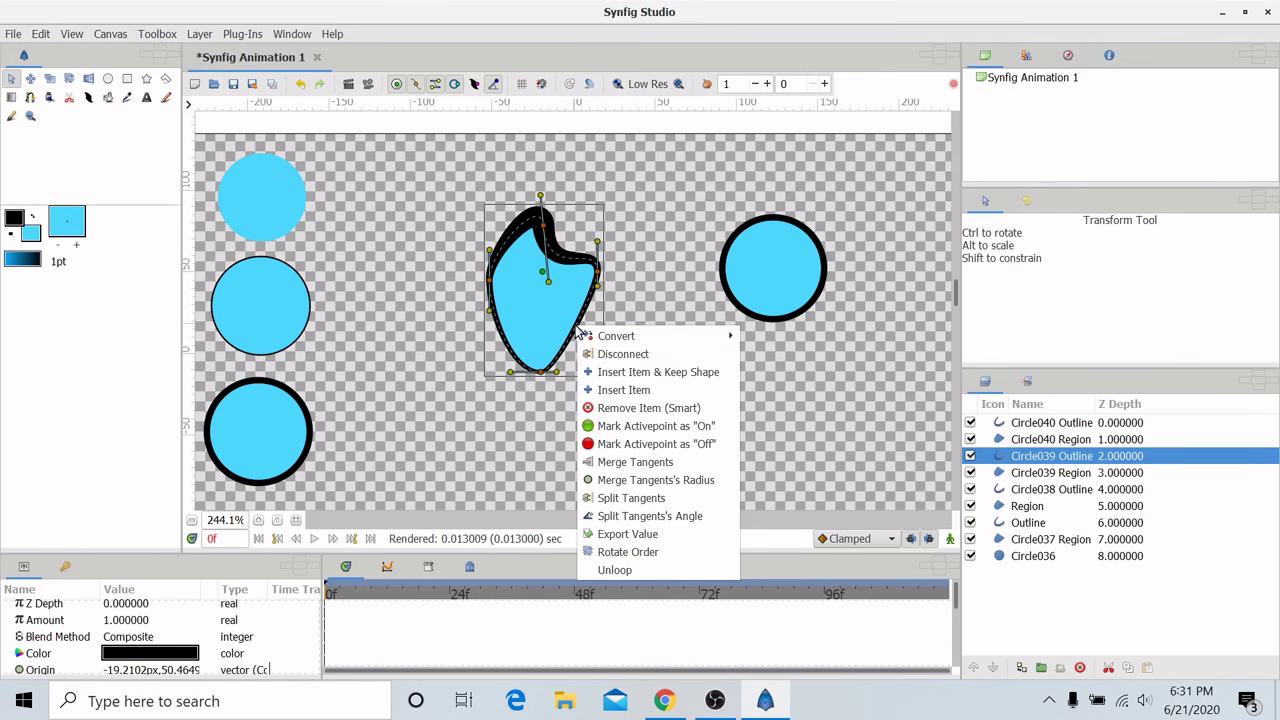
click(636, 373)
drag(576, 325, 591, 334)
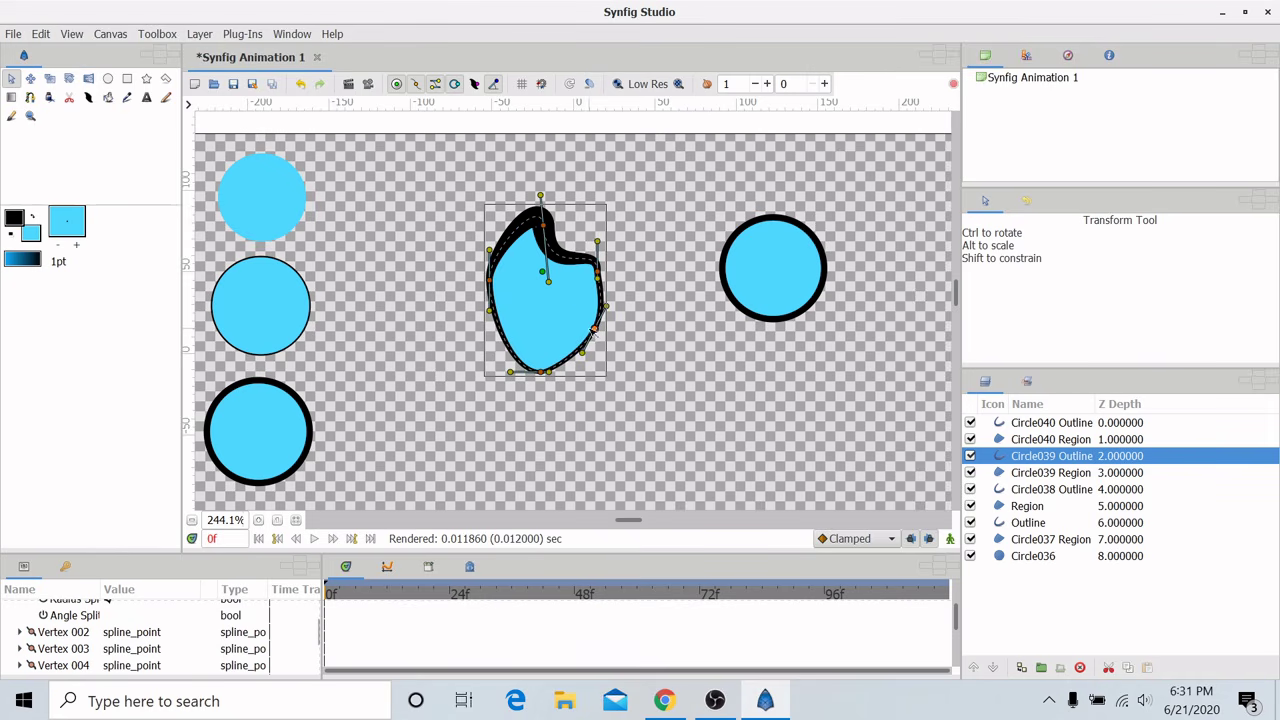
Remove the central shape's left vertex, then split the right vertex's tangents and pull both handles outward separately
right_click(490, 282)
click(537, 366)
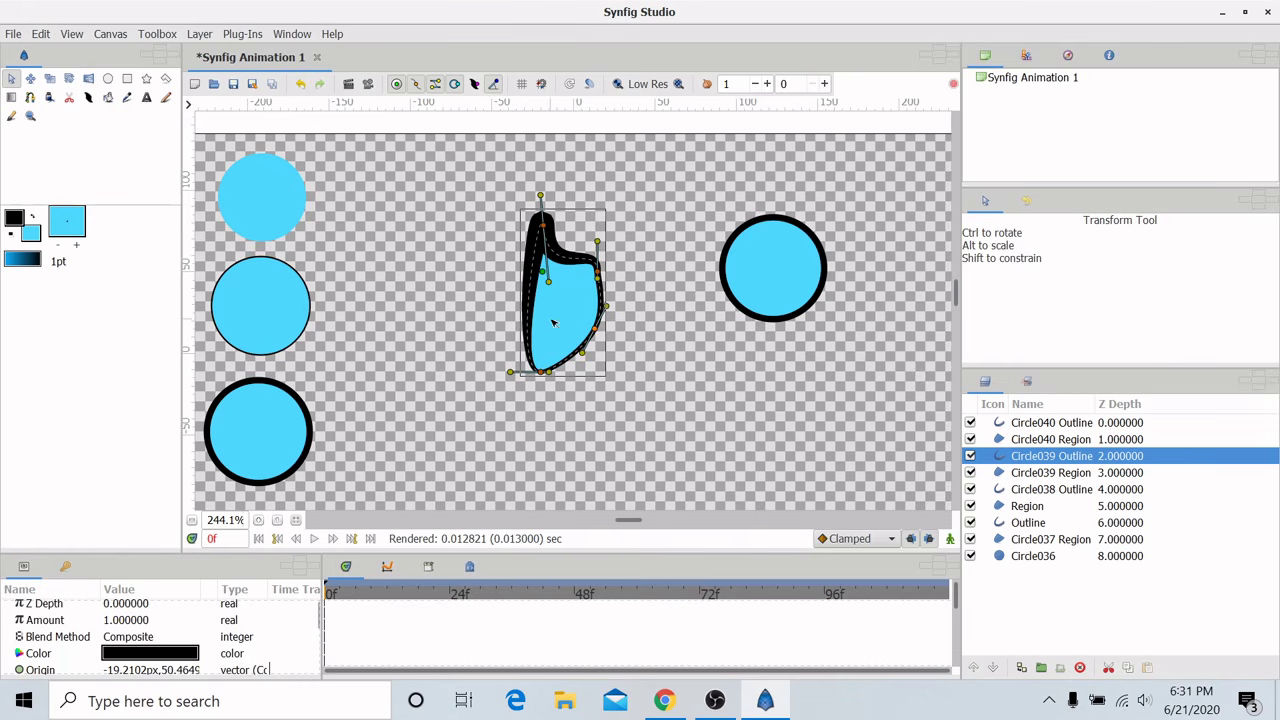
right_click(599, 278)
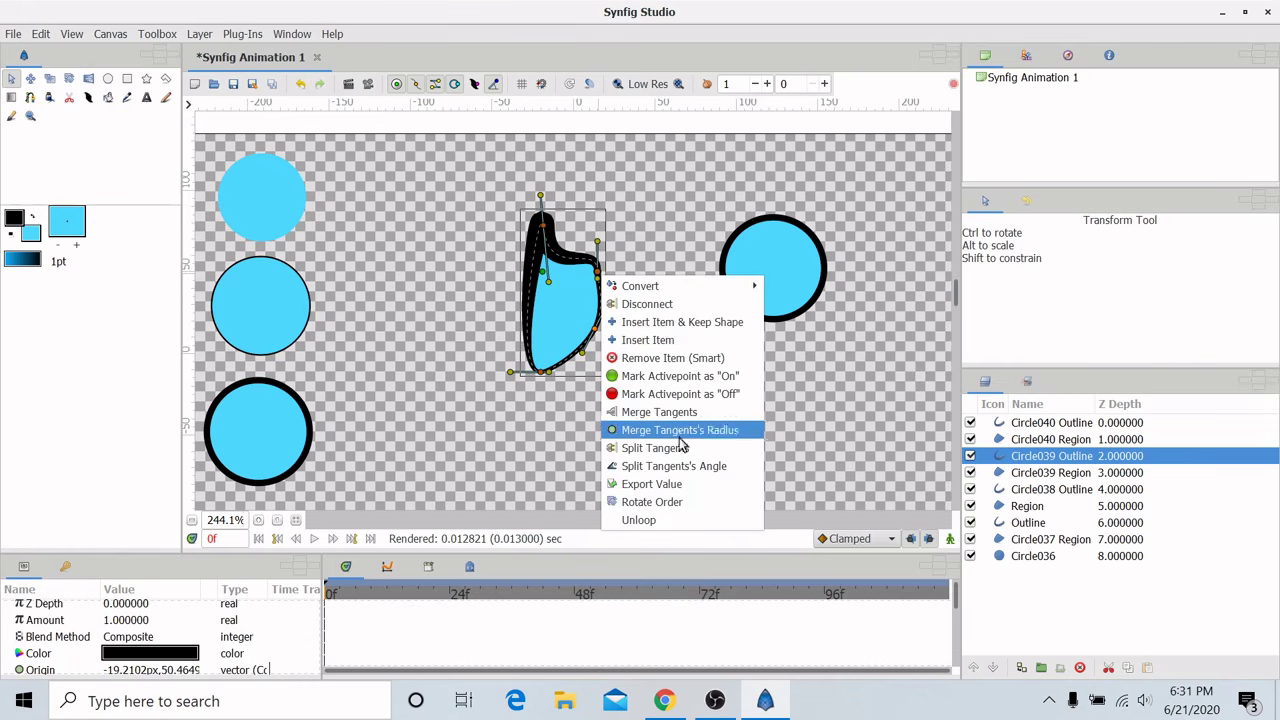
click(615, 452)
drag(600, 243, 641, 234)
drag(603, 283, 622, 278)
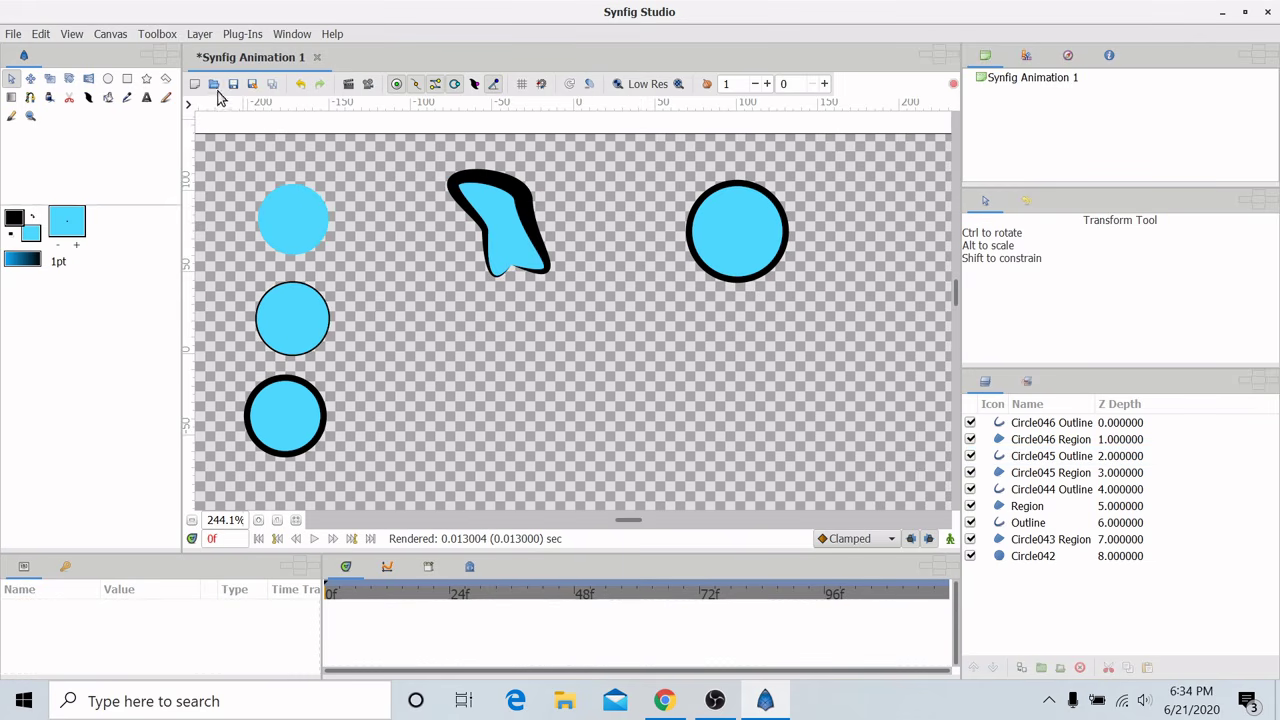
Draw a closed zigzag polygon with region and outline layers below the reshaped central figure
click(166, 78)
click(468, 393)
click(490, 338)
click(541, 368)
click(591, 327)
click(633, 392)
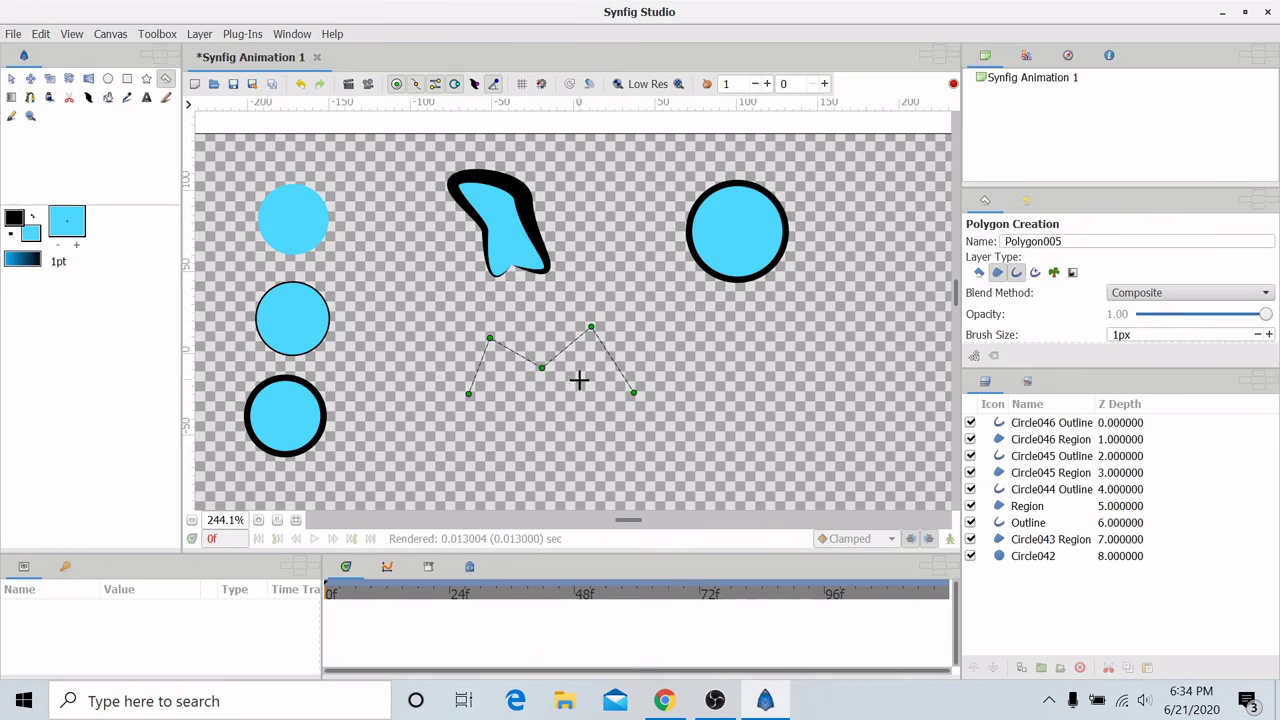
click(469, 392)
Split the tangents at the bottom vertex of the large upper-right circle and bend one side into a notch
key(alt+a)
click(745, 281)
right_click(745, 281)
click(790, 455)
drag(752, 281, 728, 282)
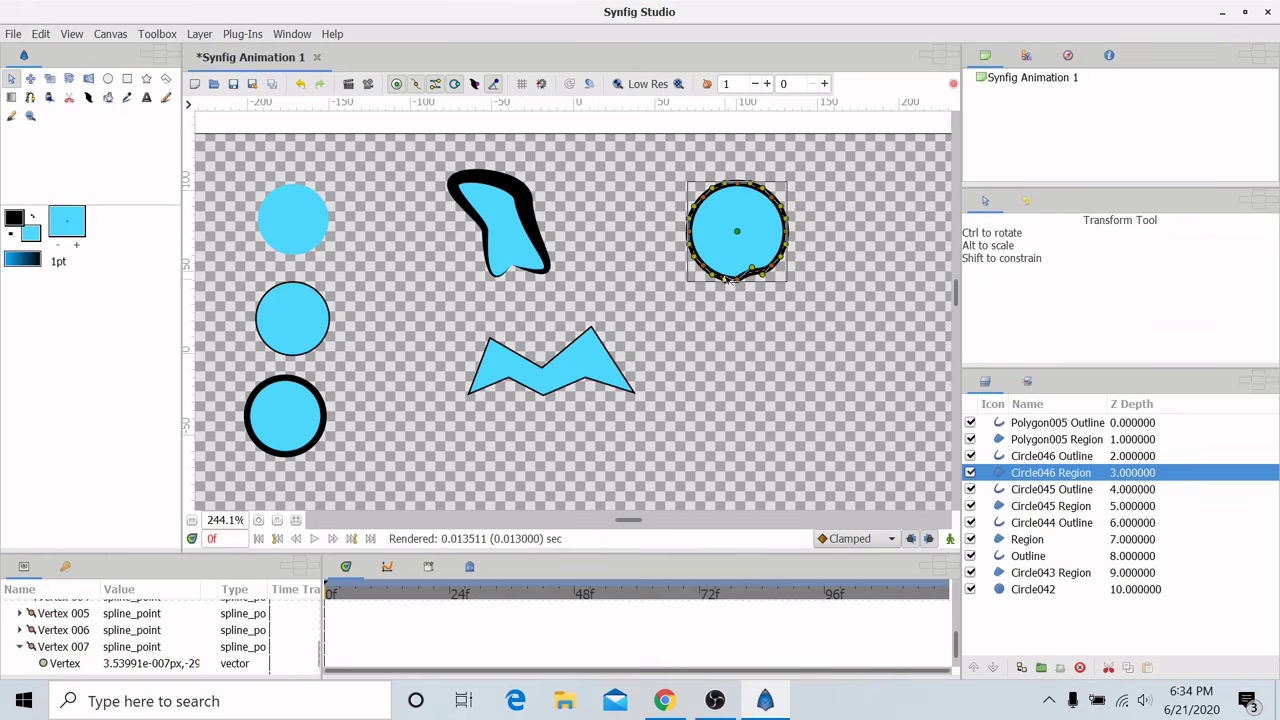
Split the tangents at the upper-right circle's top vertex and move its handles to dent the edge
right_click(738, 211)
mouse_move(737, 185)
mouse_down()
mouse_move(738, 210)
mouse_move(749, 193)
mouse_up()
click(781, 388)
drag(723, 209, 723, 192)
click(842, 307)
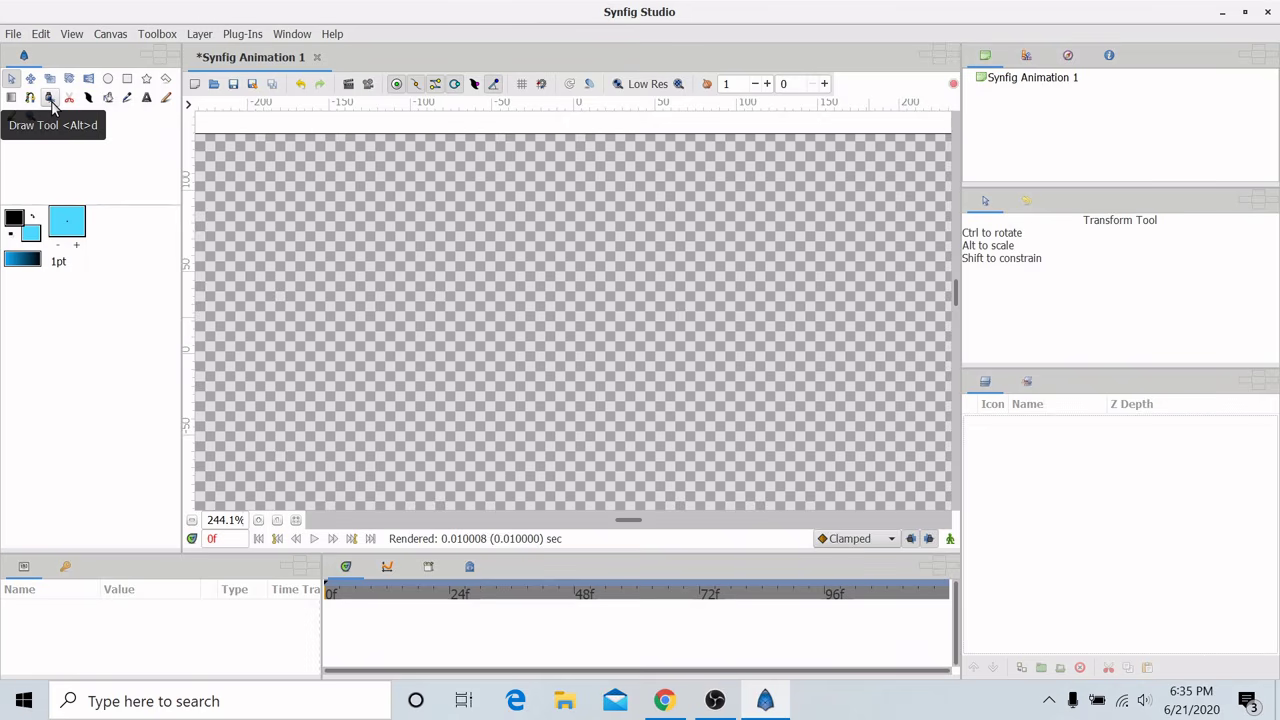
Draw one heart freehand with Auto Loop on and a second heart beside it with Auto Loop off
click(49, 98)
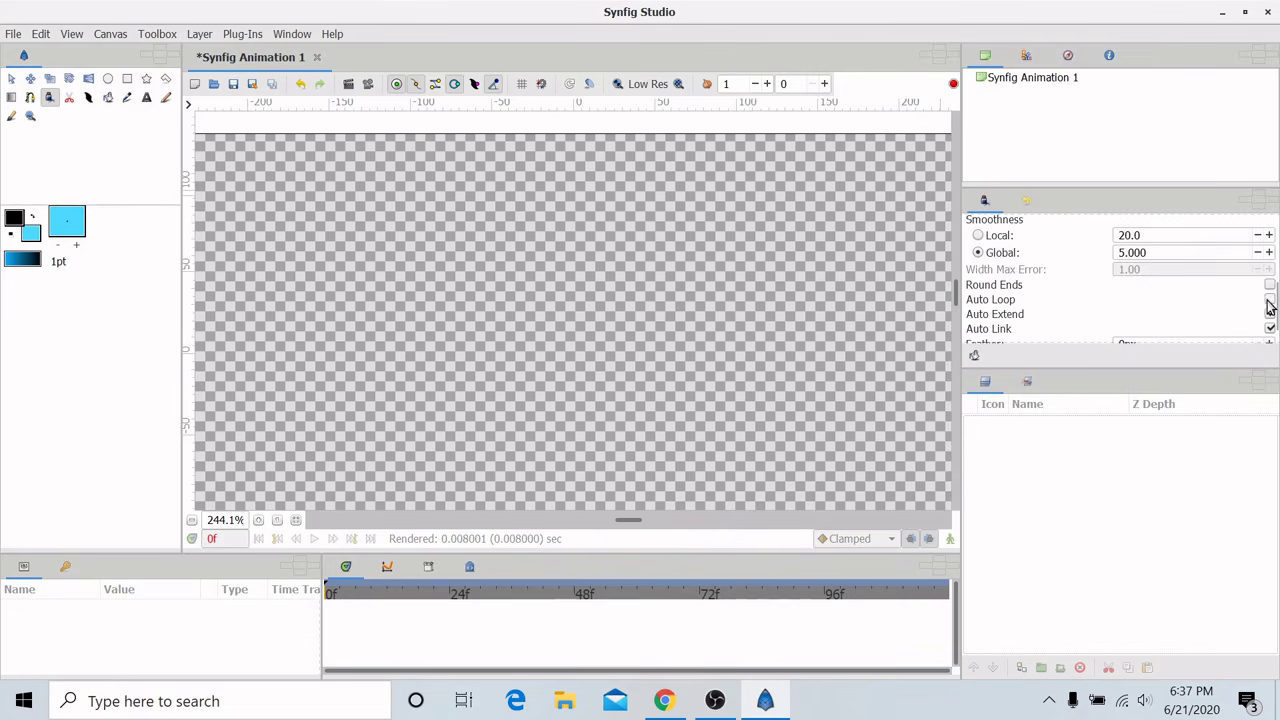
click(1270, 300)
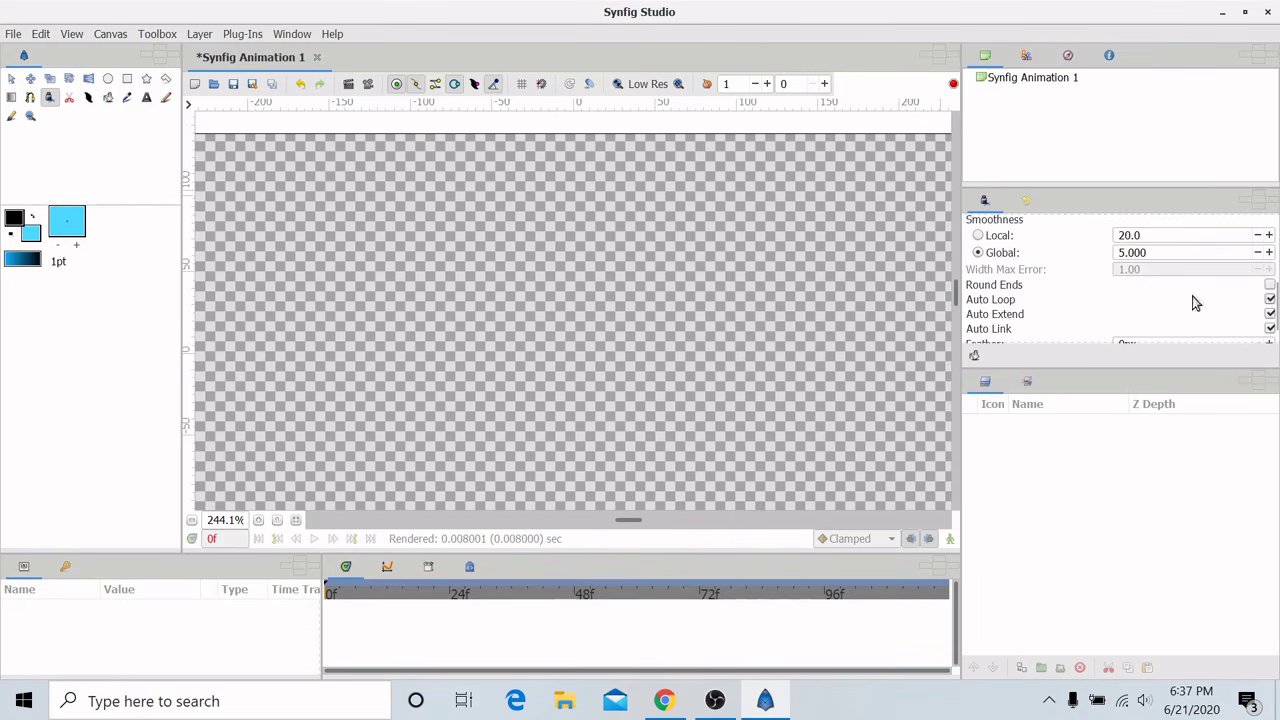
mouse_move(400, 192)
mouse_down()
mouse_move(367, 281)
mouse_move(430, 332)
mouse_move(530, 227)
mouse_move(449, 214)
mouse_move(430, 238)
mouse_up()
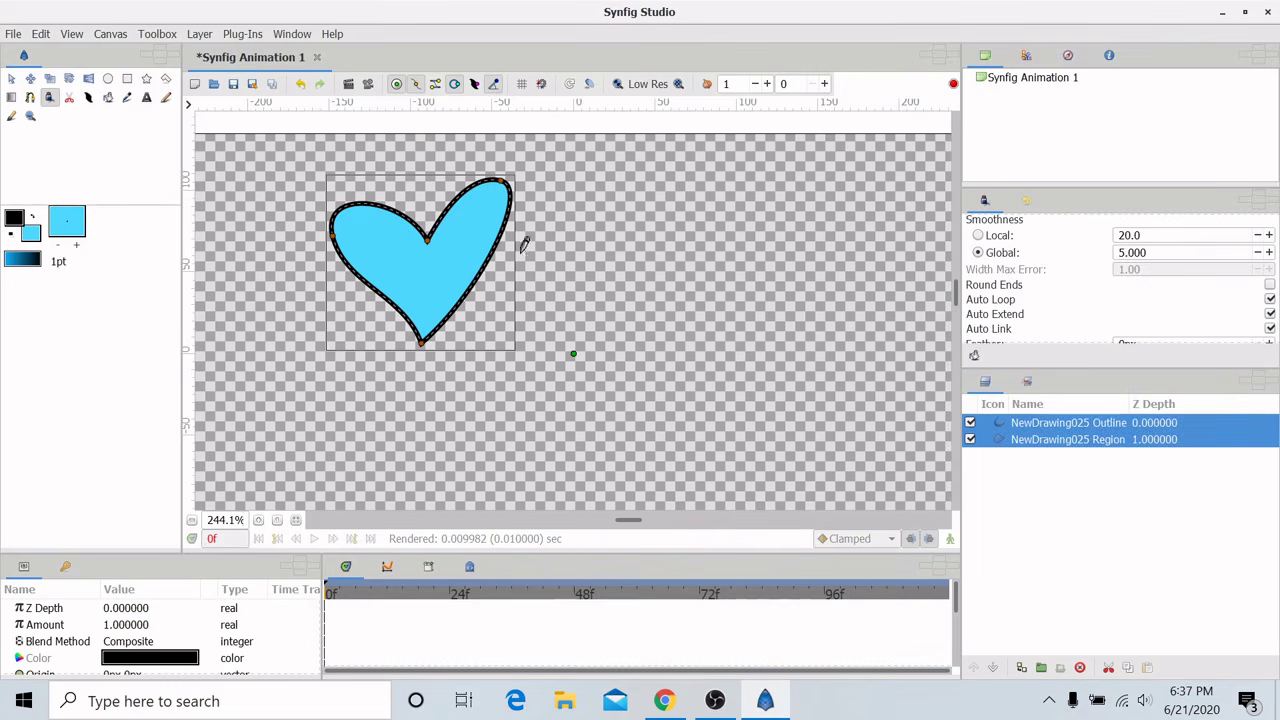
mouse_move(700, 206)
mouse_down()
mouse_move(675, 318)
mouse_move(748, 288)
mouse_move(767, 183)
mouse_move(702, 210)
mouse_up()
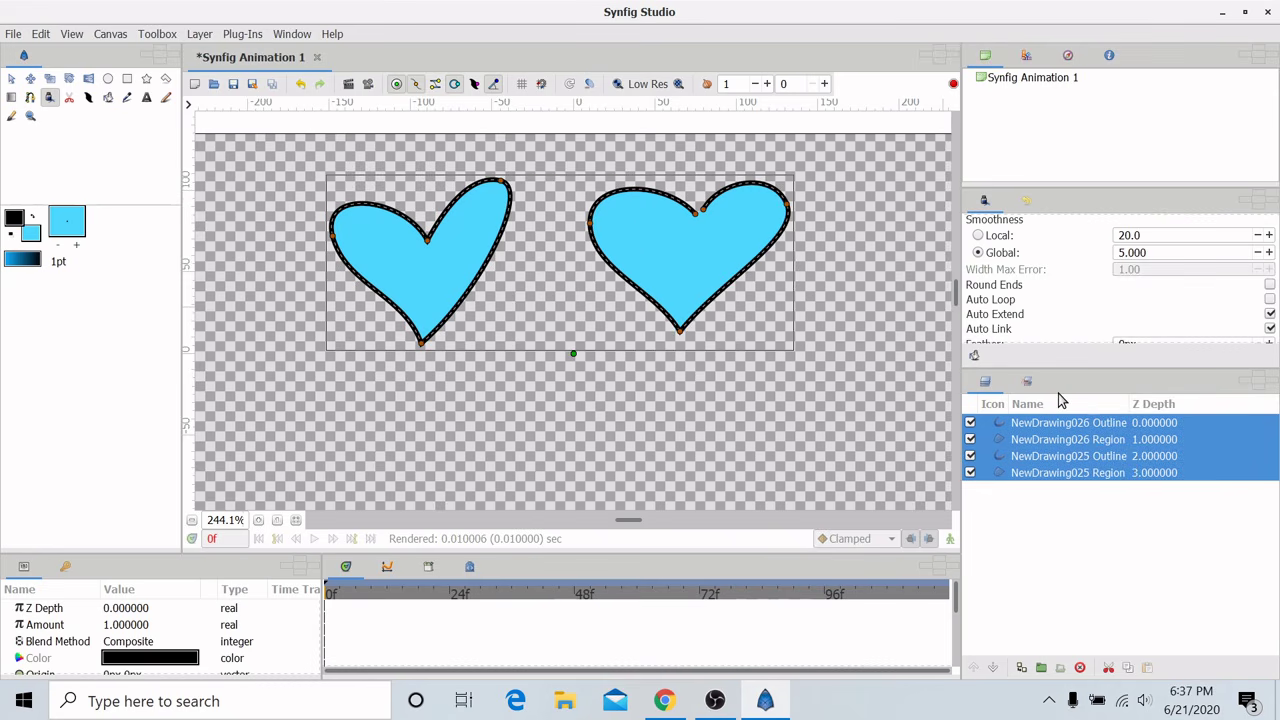
Turn Auto Loop on, set global smoothness to 1 and draw a two-lobed shape below the first heart
click(1270, 299)
scroll(1190, 252, down, 4)
mouse_move(461, 412)
mouse_down()
mouse_move(424, 397)
mouse_move(354, 430)
mouse_up()
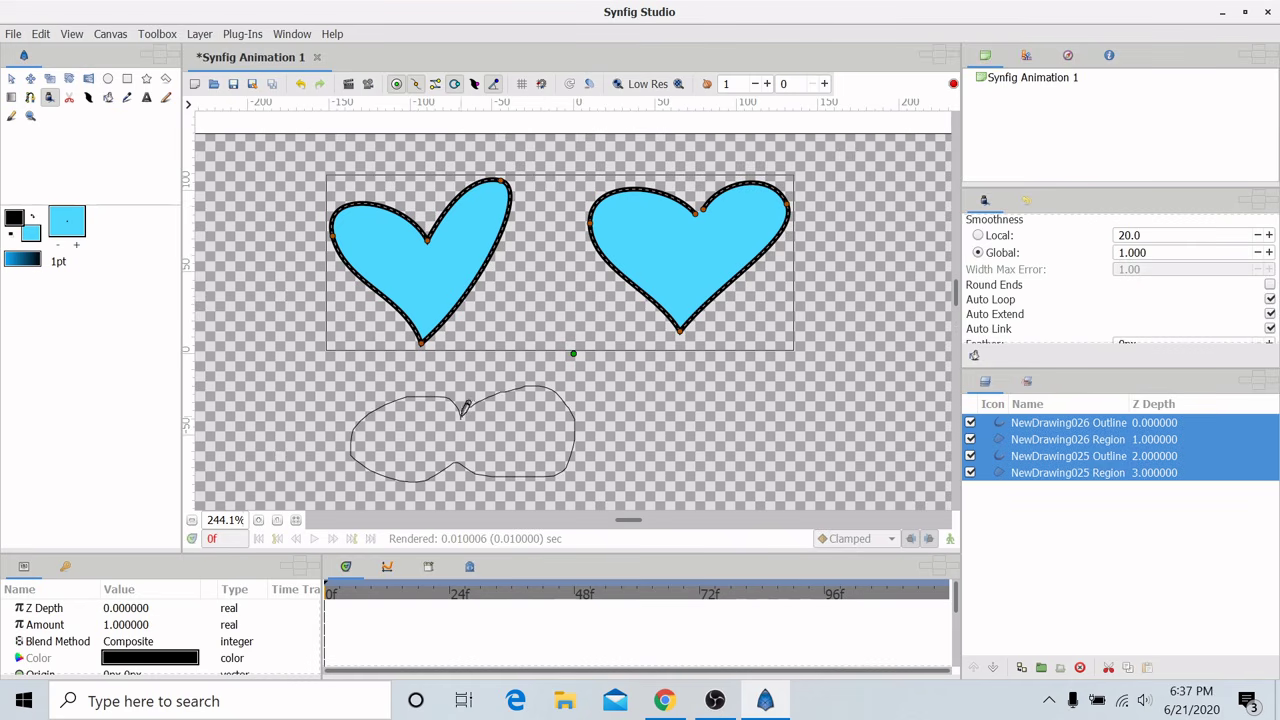
drag(462, 413, 461, 412)
Set global smoothness to 5 and draw another two-lobed shape below the second heart
double_click(1153, 253)
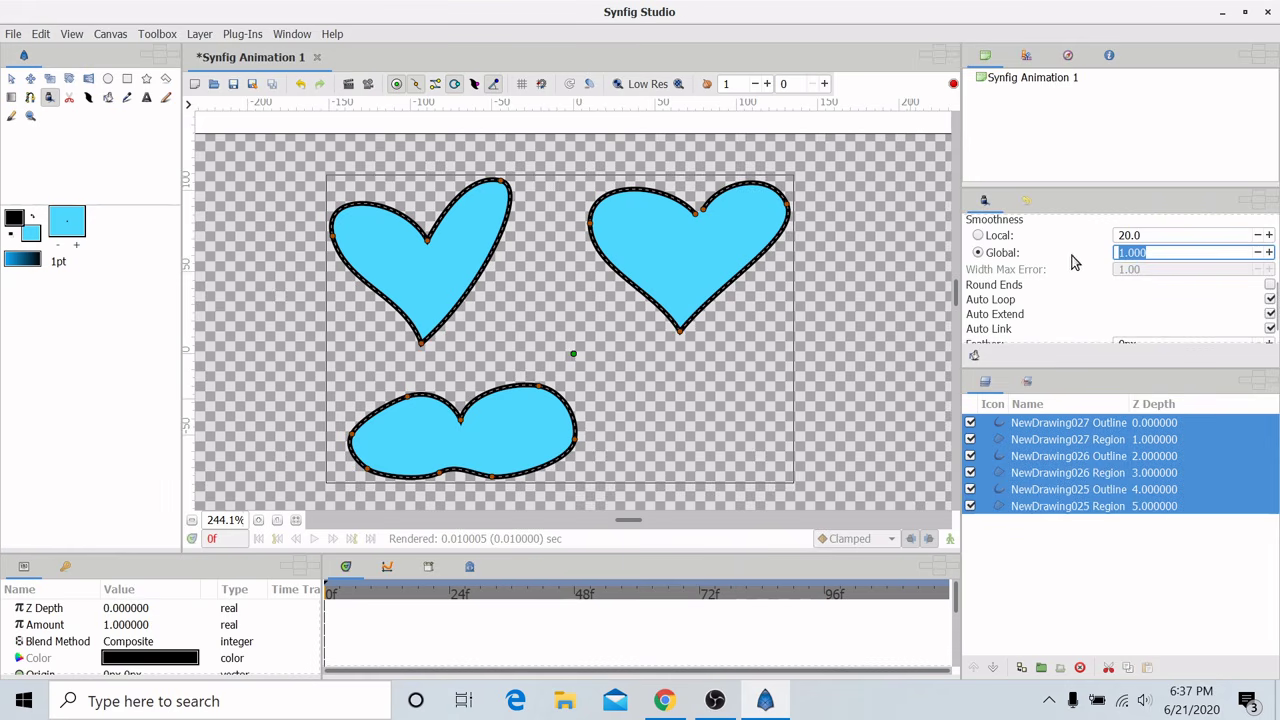
text(5)
drag(758, 412, 740, 377)
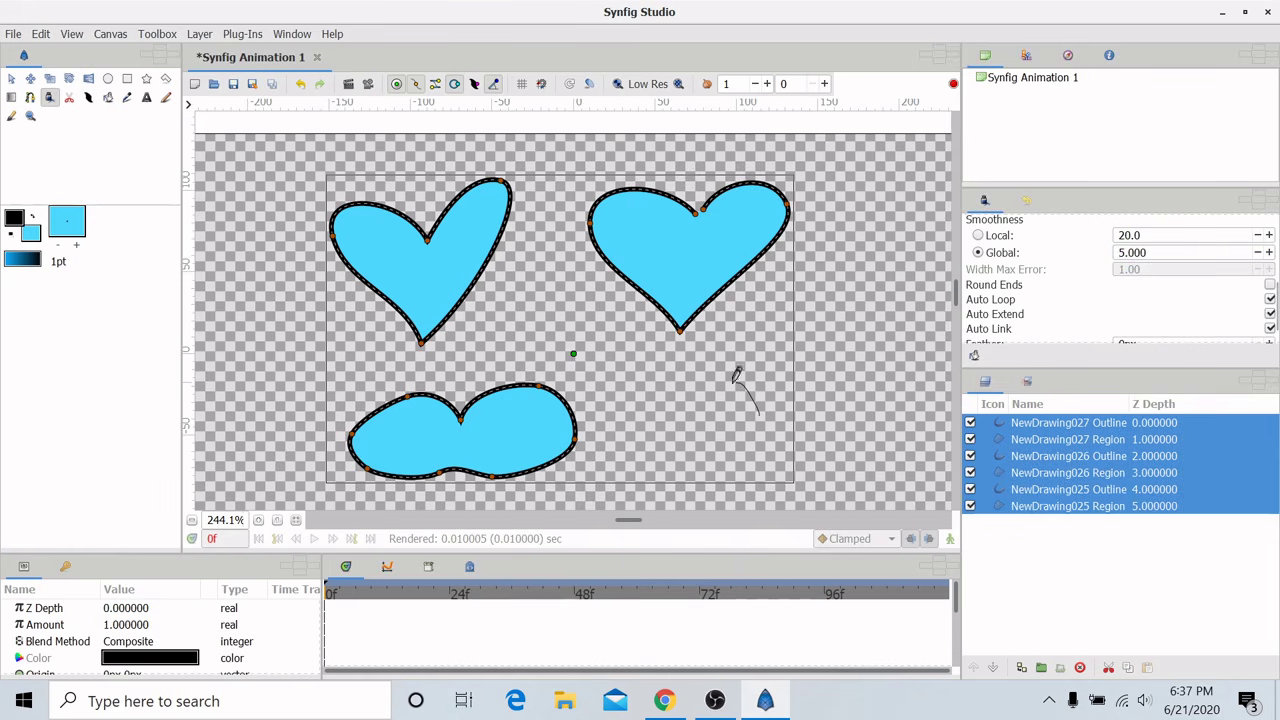
mouse_move(687, 413)
mouse_down()
mouse_move(709, 460)
mouse_move(816, 471)
mouse_move(878, 422)
mouse_up()
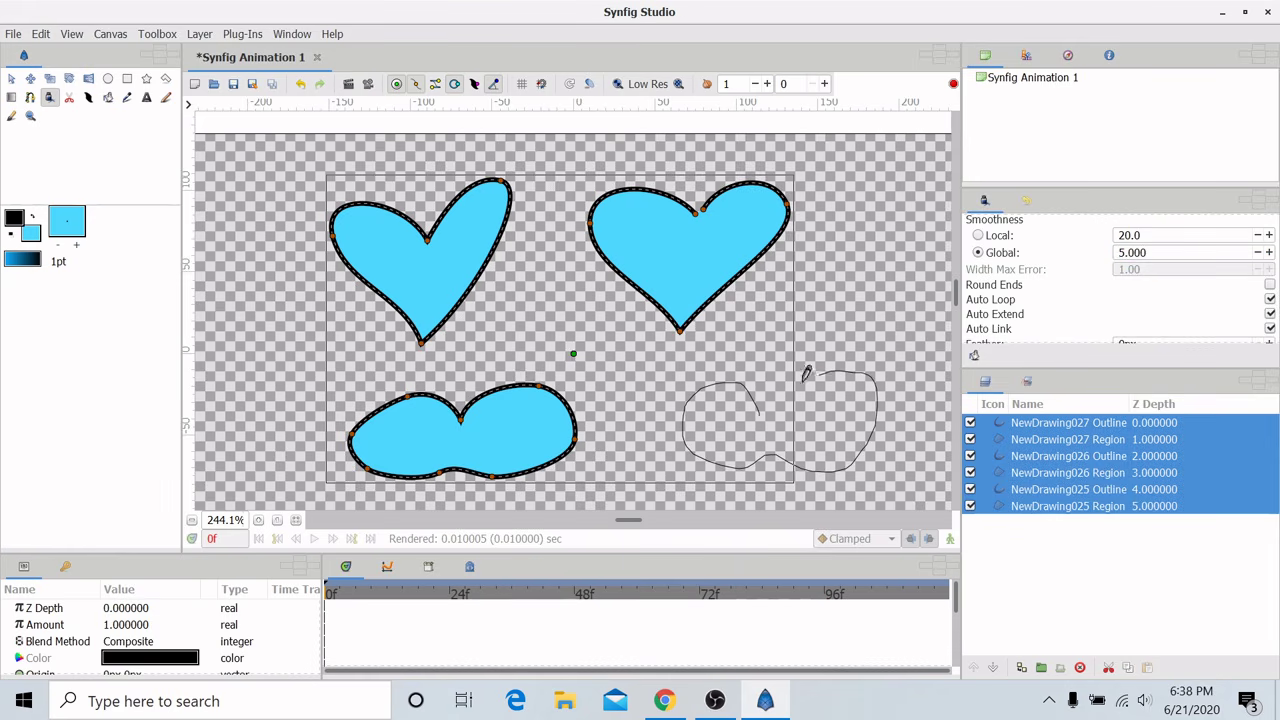
drag(766, 400, 786, 402)
Change the upper-left heart's fill color to orange and fill the upper-right heart with yellow
key(alt+a)
click(447, 270)
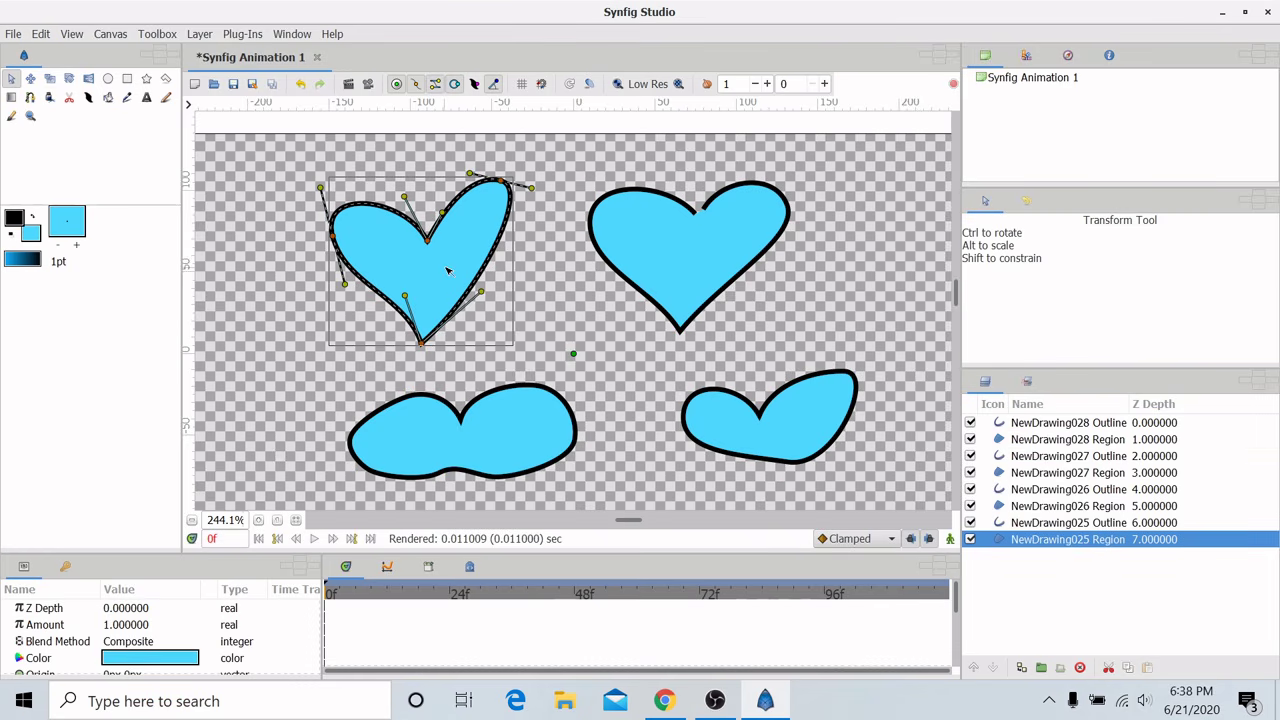
click(175, 657)
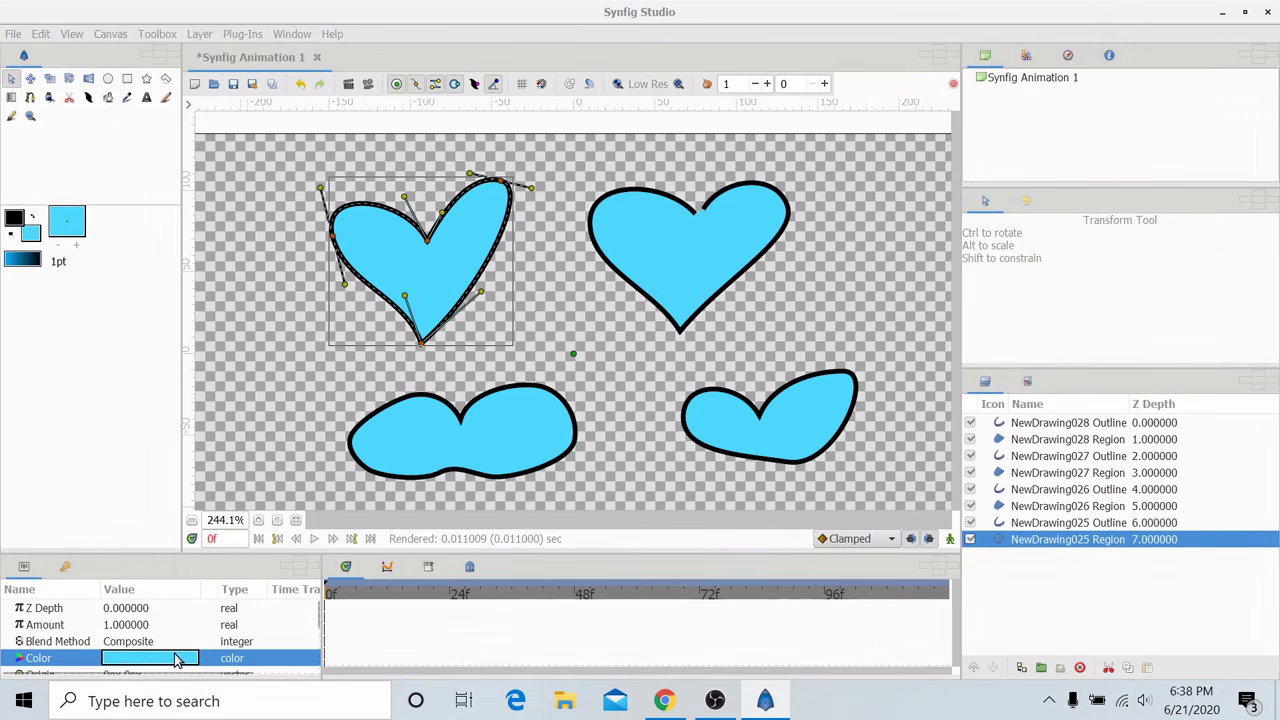
double_click(175, 658)
click(562, 323)
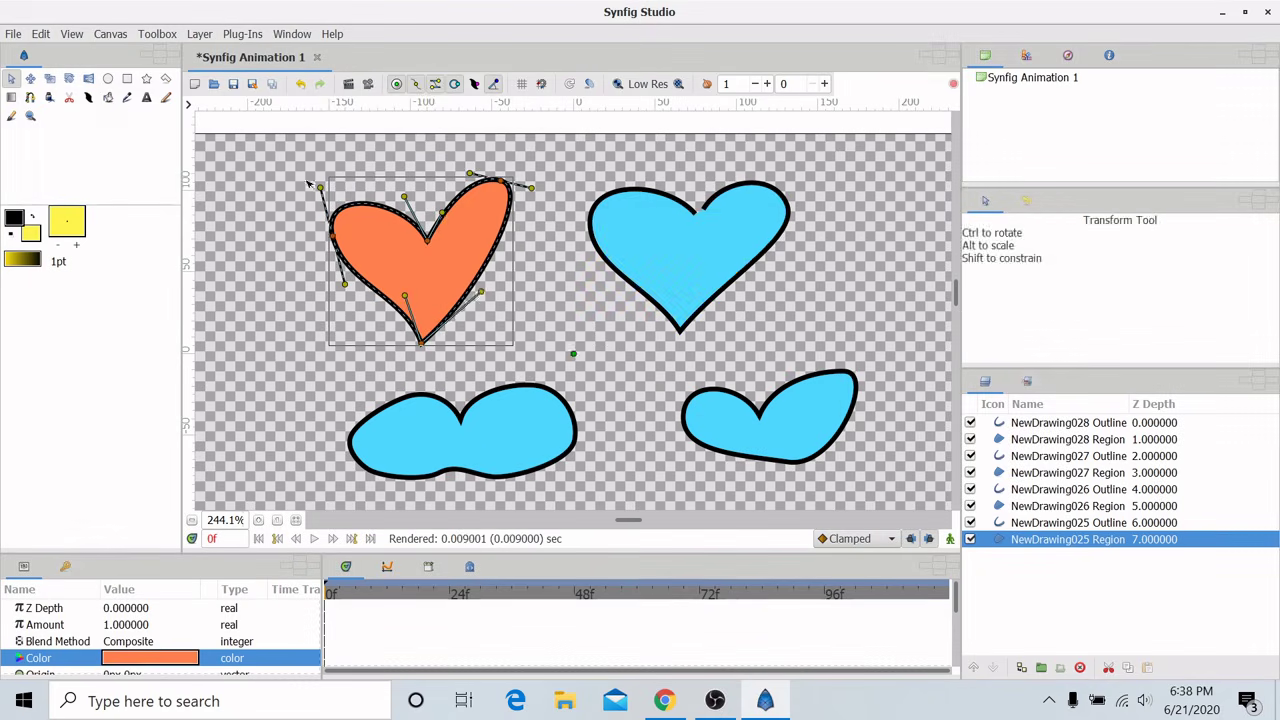
click(695, 245)
Sample the orange heart's color with the Eyedrop tool and apply it to the lower shapes with the Fill tool
click(127, 97)
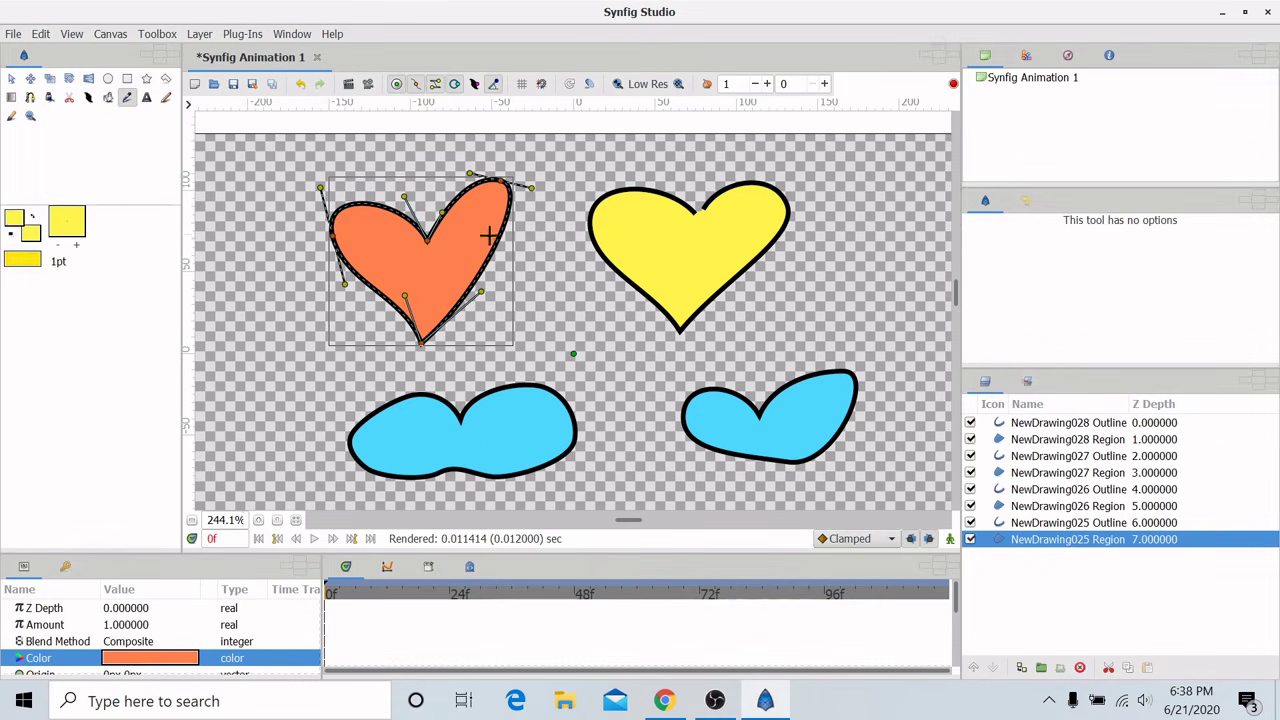
click(495, 205)
click(108, 97)
click(460, 430)
click(781, 426)
click(553, 386)
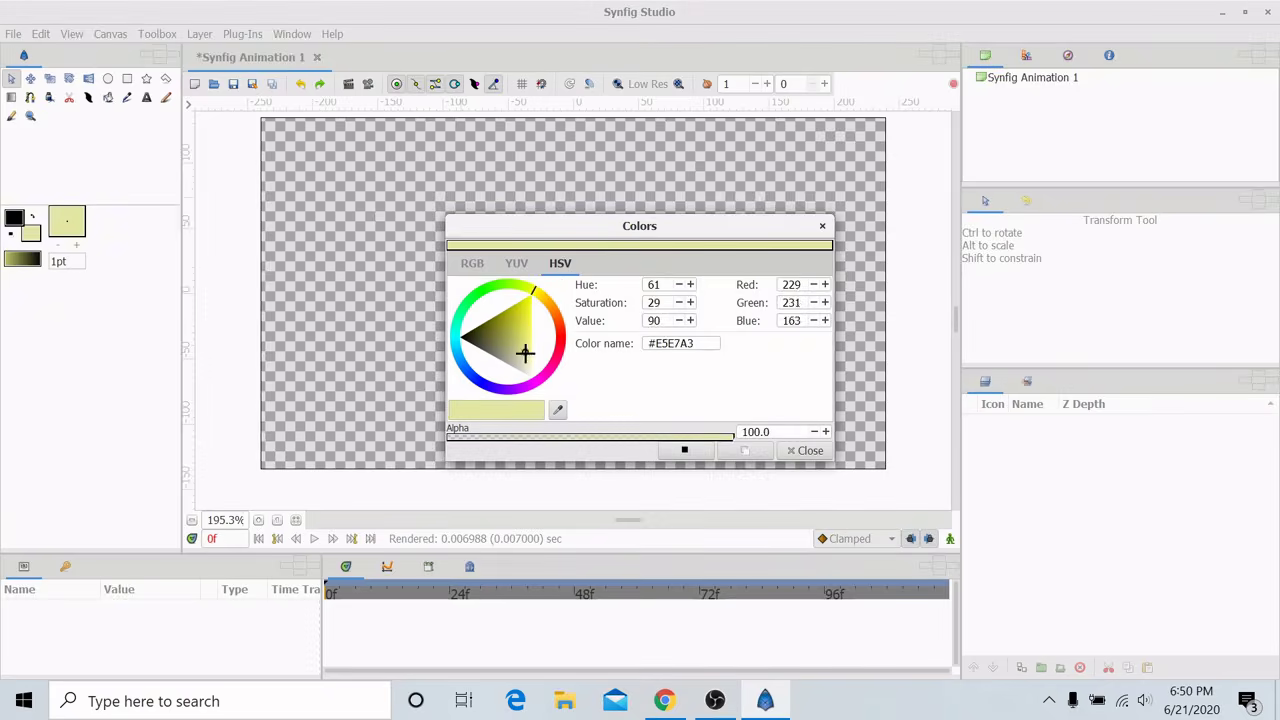
Choose a light peach fill color and draw an outlined head circle with a radius of about 50 px near the canvas center
click(515, 340)
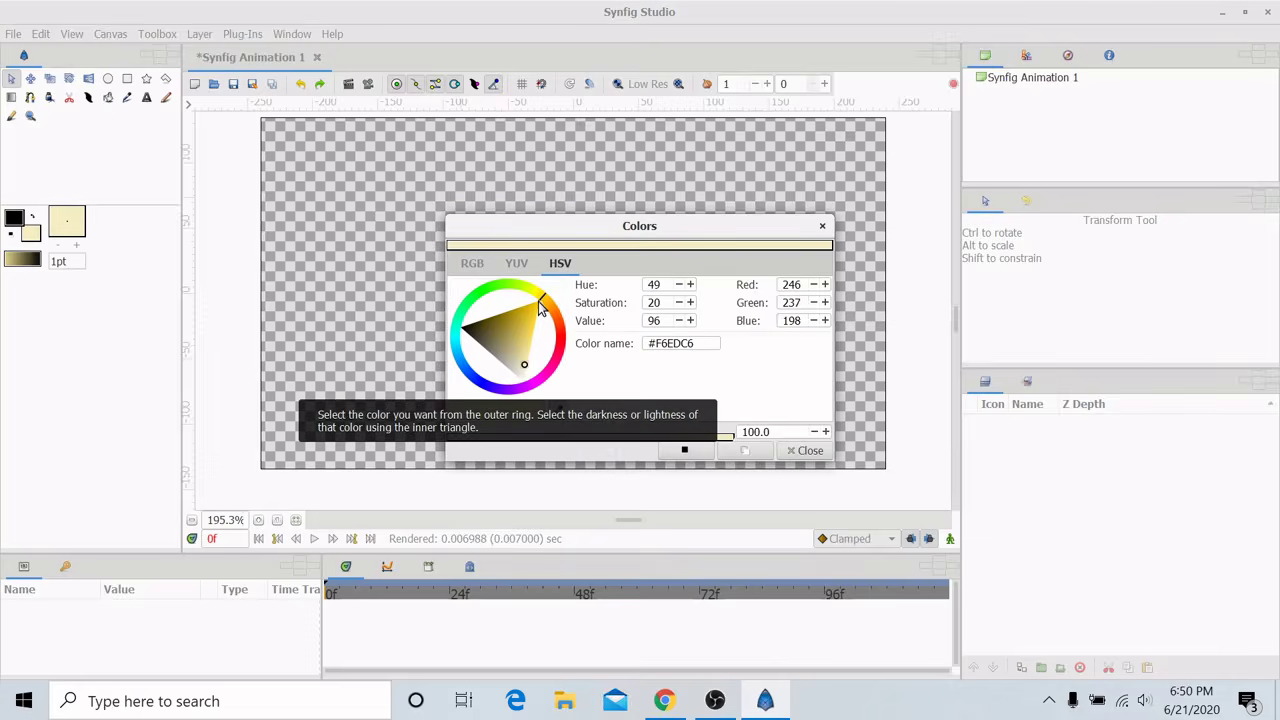
click(806, 449)
key(alt+c)
drag(576, 263, 632, 232)
Swap the outline and fill colors and draw a small black oval eye on the left half of the head
click(32, 216)
drag(558, 251, 576, 251)
key(alt+a)
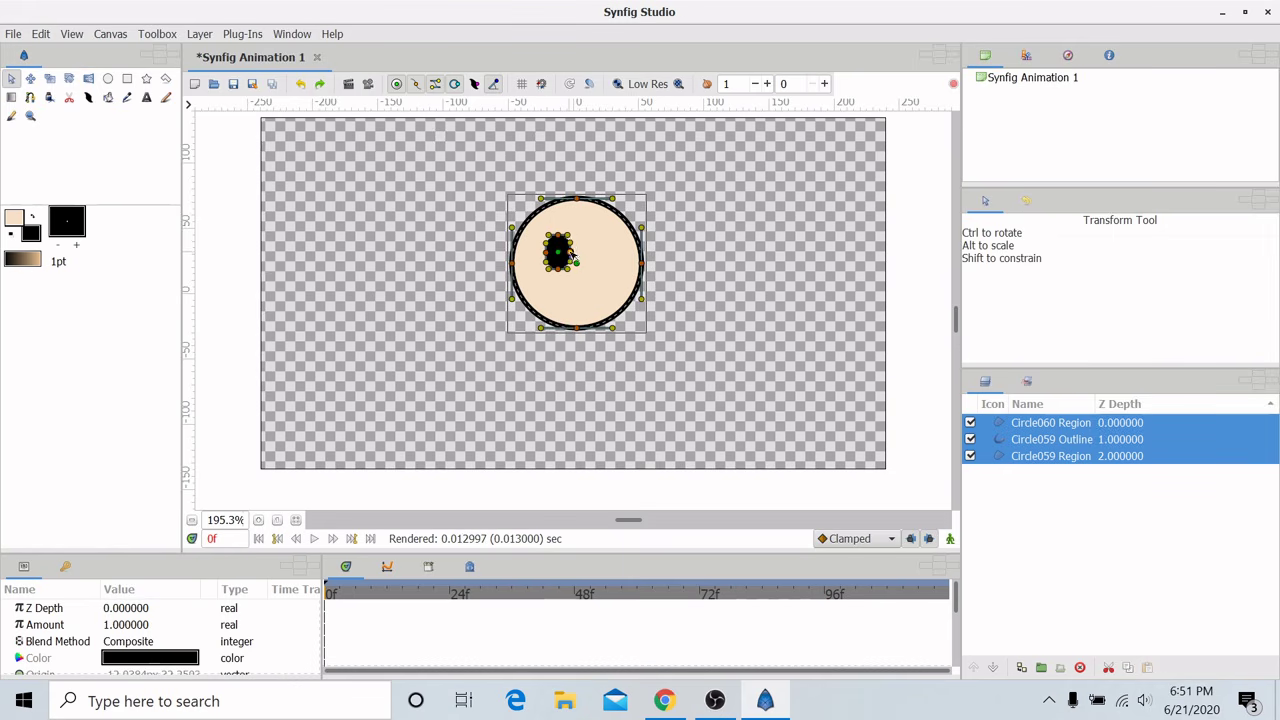
Draw a white highlight of about 5 px radius on the eye's upper-left part, using only the plain circle layer type
click(108, 78)
click(979, 272)
click(998, 272)
click(31, 234)
drag(500, 350, 490, 378)
click(804, 450)
drag(554, 240, 561, 237)
click(11, 78)
Rename the white highlight circle's layer as Eye Highlight
click(262, 522)
click(262, 522)
scroll(472, 364, down, 3)
scroll(472, 364, up, 5)
click(472, 364)
click(542, 245)
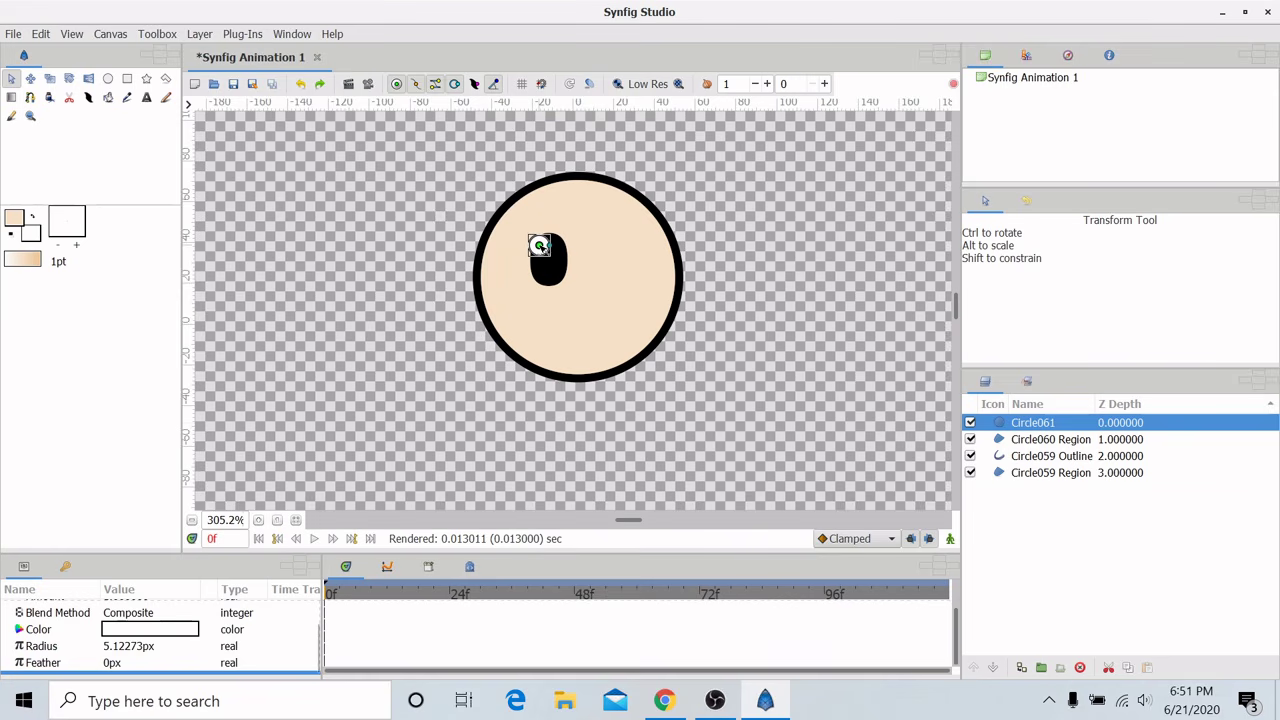
double_click(1040, 422)
text(Eye Highlight)
key(Return)
Rename the black eye's region layer as Eye Region
click(1062, 443)
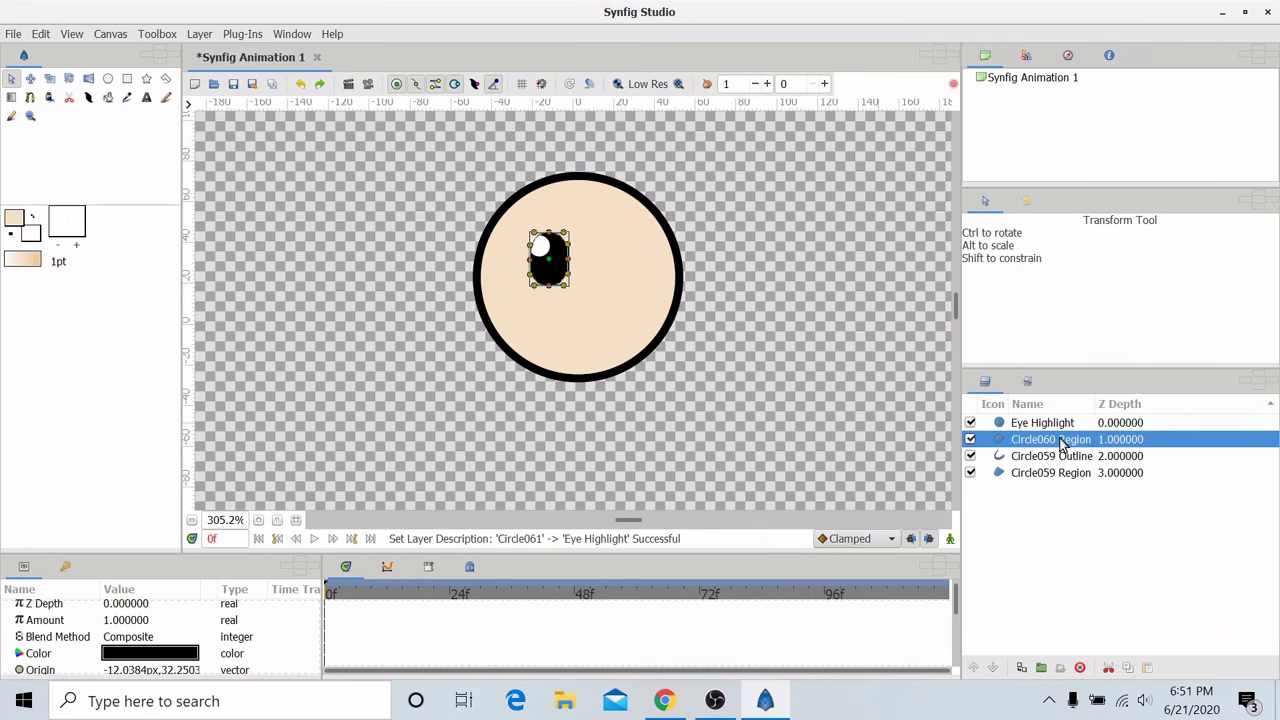
click(1050, 423)
click(1055, 440)
double_click(1055, 440)
text(Eye Region)
key(Return)
Group the Eye Highlight and Eye Region layers and name the group Eye
ctrl+click(1042, 422)
click(1041, 667)
double_click(1040, 422)
text(Eye)
key(Return)
Duplicate the Eye group and move one eye to the right half of the face
right_click(1003, 430)
click(1058, 236)
drag(548, 258, 612, 260)
Draw a black curved smile freehand below the eyes as an outline-only layer with a 3 px brush
mouse_move(573, 324)
mouse_down()
mouse_move(462, 314)
mouse_move(577, 355)
mouse_move(599, 314)
mouse_up()
click(49, 98)
click(978, 273)
click(14, 217)
click(826, 226)
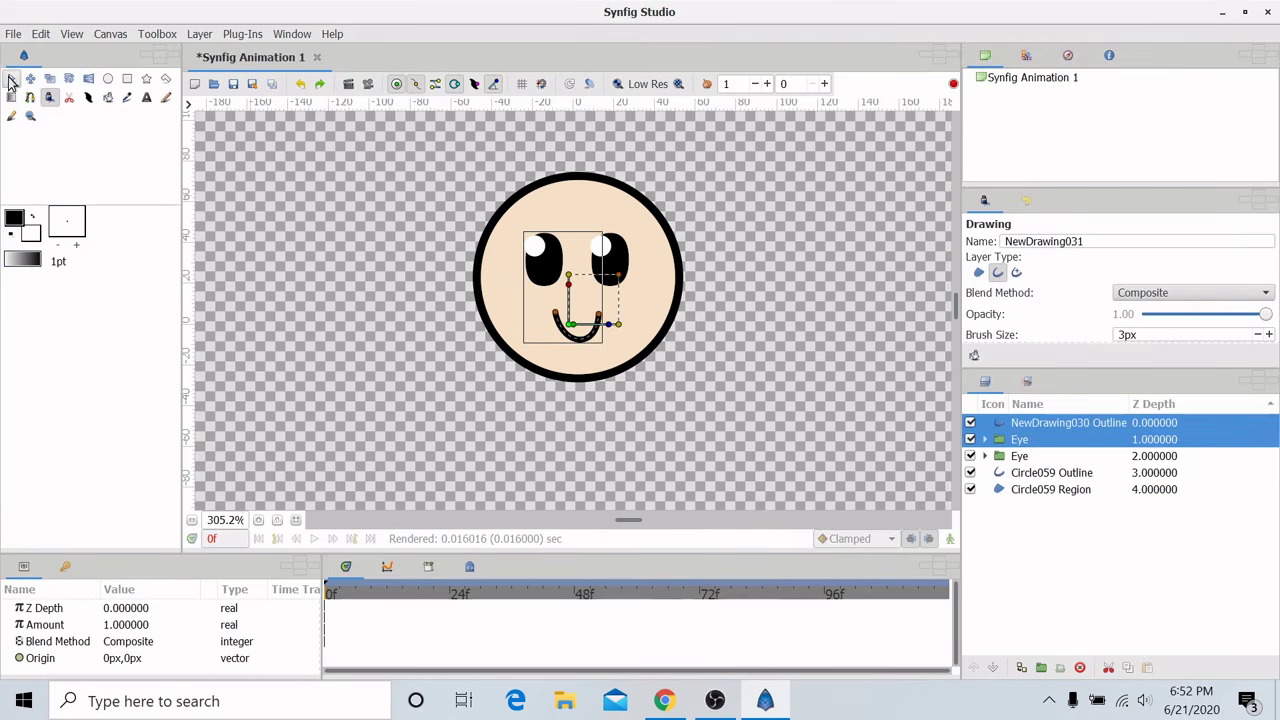
Rename the mouth's outline layer as Smile
click(12, 80)
click(1022, 456)
double_click(1035, 422)
text(Smile)
key(Return)
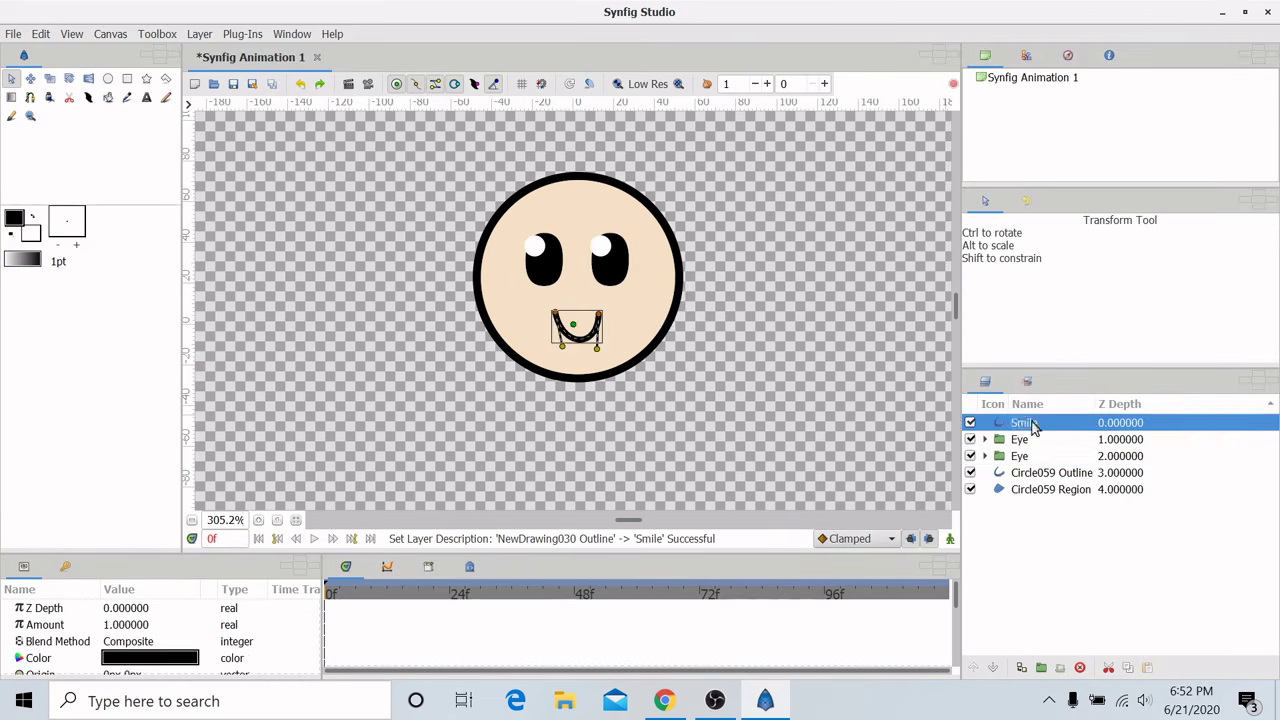
Group the Smile layer and both Eye groups and name the group Face
shift+click(1022, 456)
click(1041, 667)
double_click(1021, 422)
text(Face)
key(Return)
Group the head circle's outline and region layers and name the group Head
click(1053, 441)
shift+click(1050, 456)
click(1041, 667)
double_click(1022, 439)
text(Head)
key(Return)
Widen the smile by moving its left and right ends outward
scroll(499, 338, down, 2)
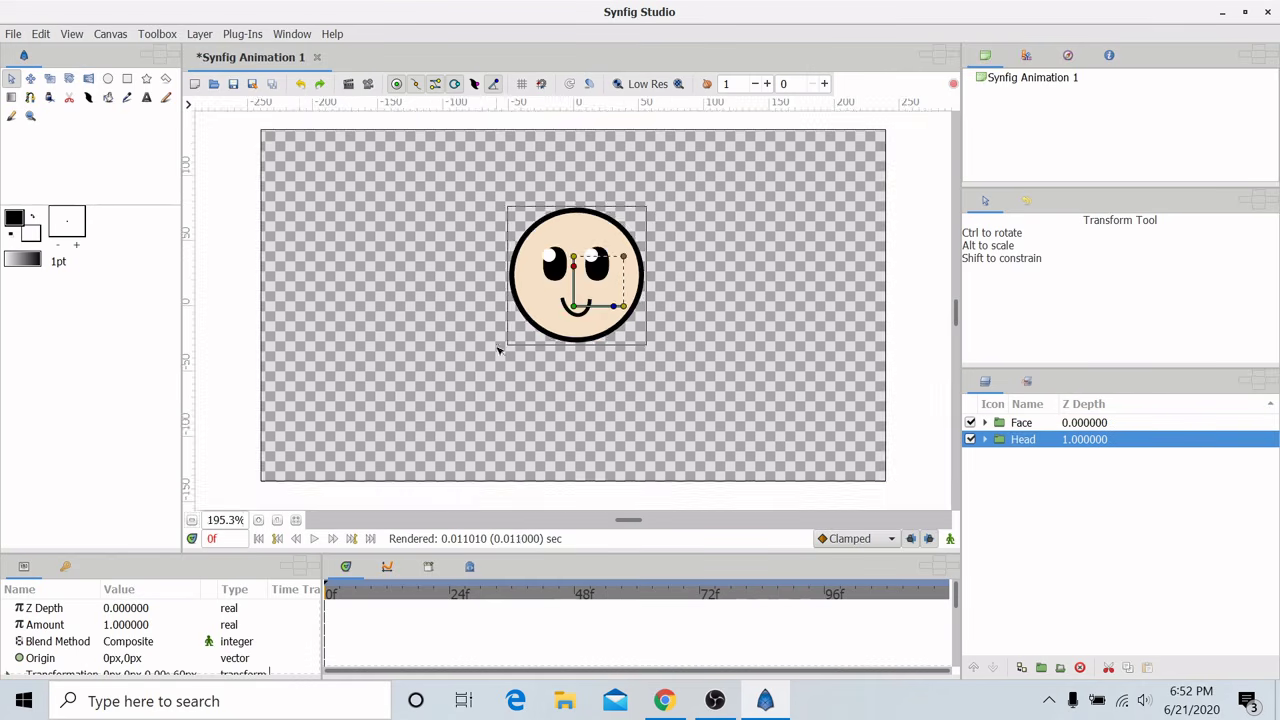
scroll(499, 338, up, 3)
click(561, 336)
click(561, 336)
click(591, 323)
drag(560, 336, 548, 327)
click(591, 321)
drag(597, 332, 609, 331)
Reposition the two eyes on the face so they sit slightly farther apart above the smile
drag(620, 283, 543, 298)
drag(607, 293, 568, 305)
click(1014, 457)
shift+click(1015, 472)
drag(652, 302, 657, 308)
click(610, 399)
click(537, 246)
drag(568, 305, 568, 309)
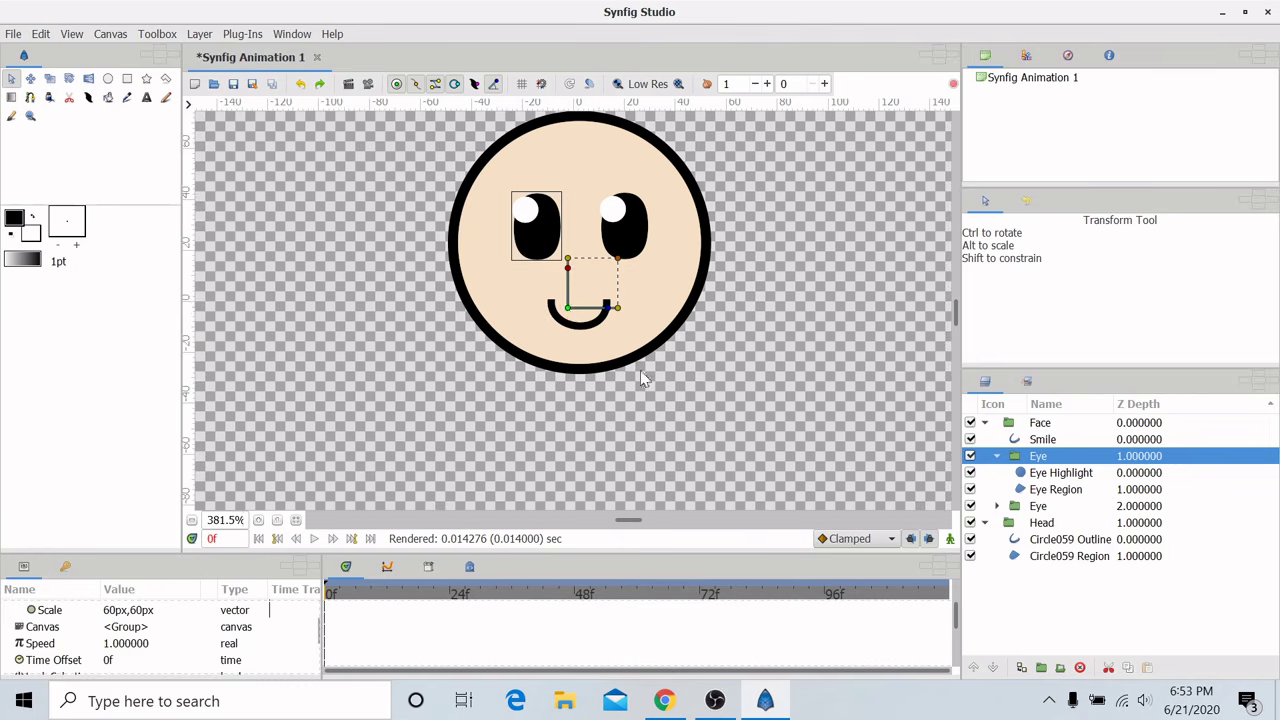
Choose a purple fill and draw a circle with a 4 px black outline and about 50 px radius below the head
click(196, 519)
click(108, 78)
double_click(67, 220)
click(500, 388)
click(508, 337)
click(810, 450)
drag(575, 421, 639, 421)
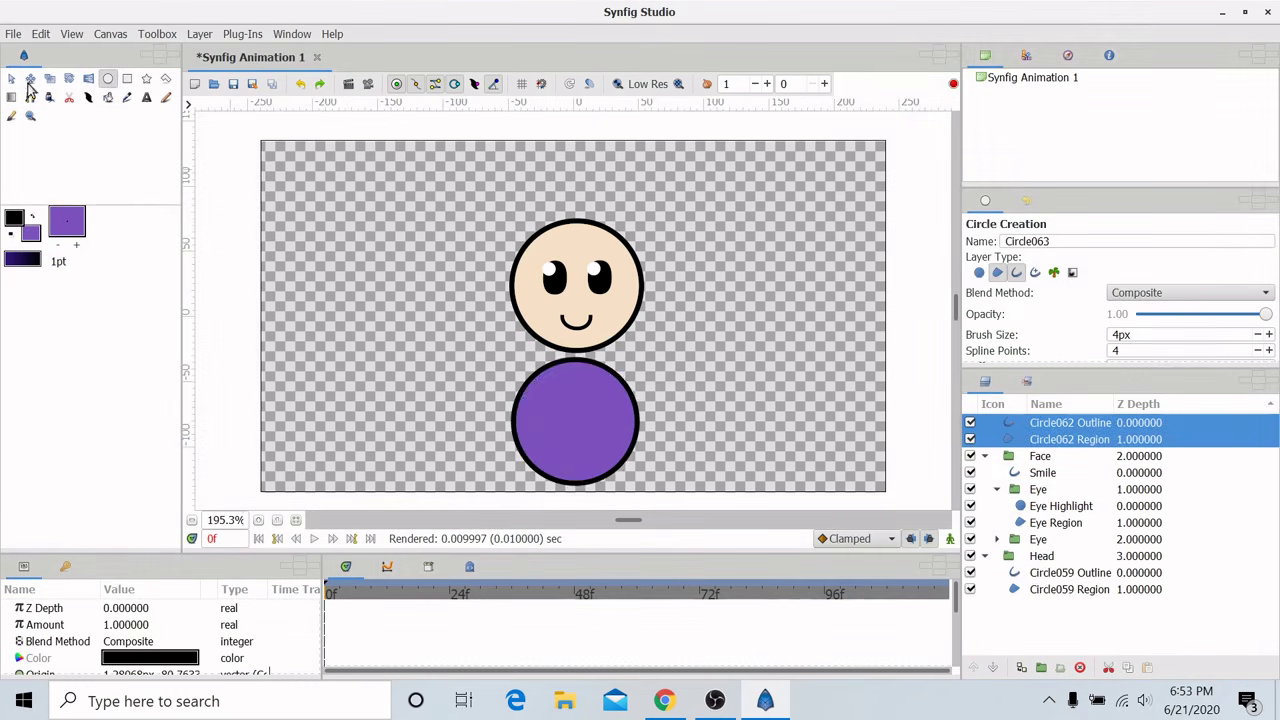
Reshape the purple circle into an egg-shaped torso by narrowing its sides and tapering its top up to the chin
key(alt+a)
drag(511, 421, 537, 421)
drag(655, 422, 625, 421)
drag(536, 421, 530, 421)
drag(612, 334, 602, 334)
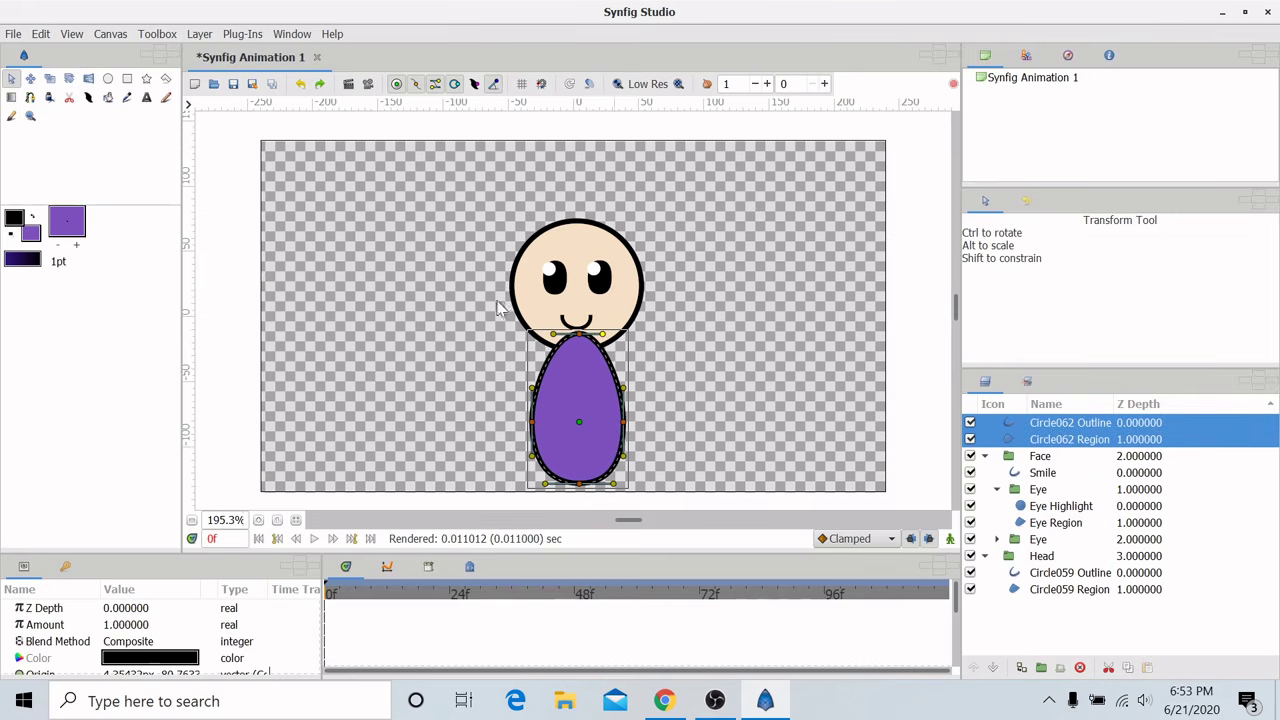
Choose a light blue fill and draw a small outlined circle to the left of the torso
click(108, 78)
double_click(30, 232)
click(468, 384)
click(496, 320)
click(809, 449)
drag(519, 404, 504, 326)
Reshape the light blue circle into a tall, narrow arm beside the torso
key(alt+a)
click(501, 398)
drag(470, 418, 500, 402)
Group the light blue arm's outline and region layers and name the group Arm
click(1050, 424)
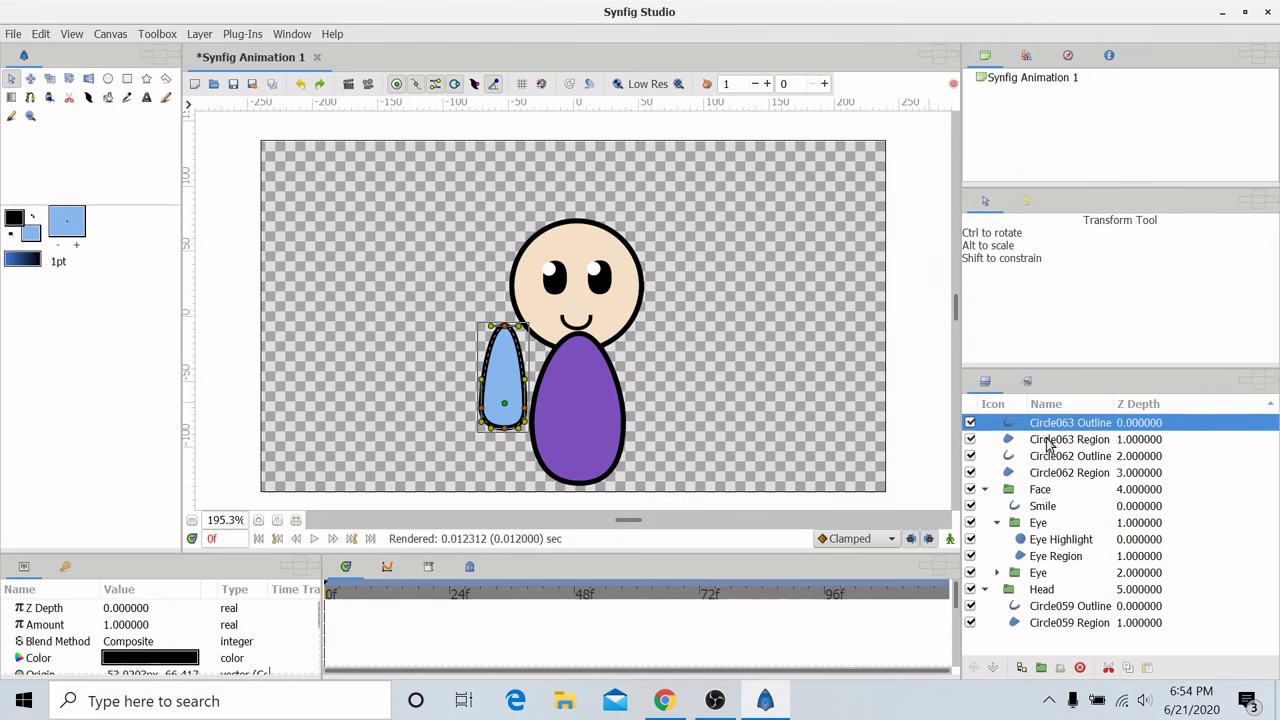
shift+click(1050, 439)
click(1041, 667)
text(Arm)
key(Return)
Group the purple body's outline and region layers as Torso, and collapse the Face and Head groups
click(1050, 439)
shift+click(1050, 456)
click(1041, 667)
text(Toro)
key(Return)
double_click(1043, 439)
text(Torso)
key(Return)
click(984, 456)
click(984, 472)
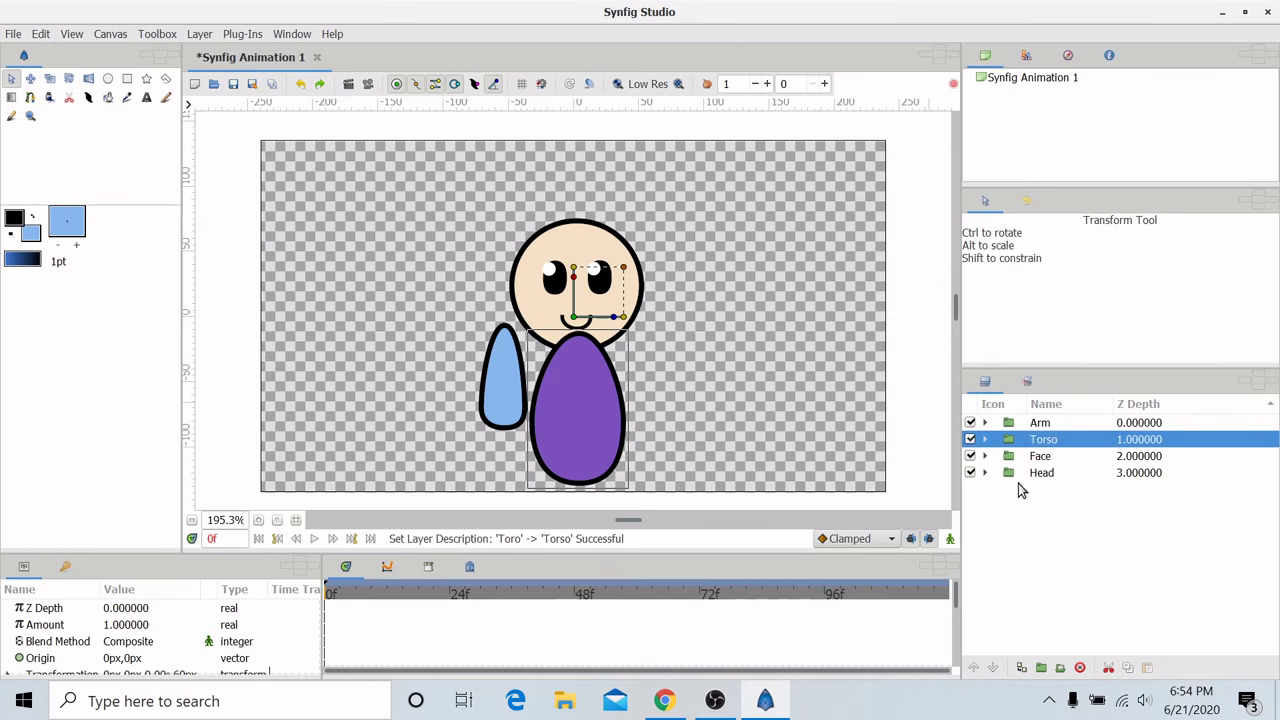
Duplicate the Arm group and position the two arms on opposite sides of the torso, overlapping its edges
right_click(1040, 422)
click(1077, 229)
drag(574, 317, 688, 320)
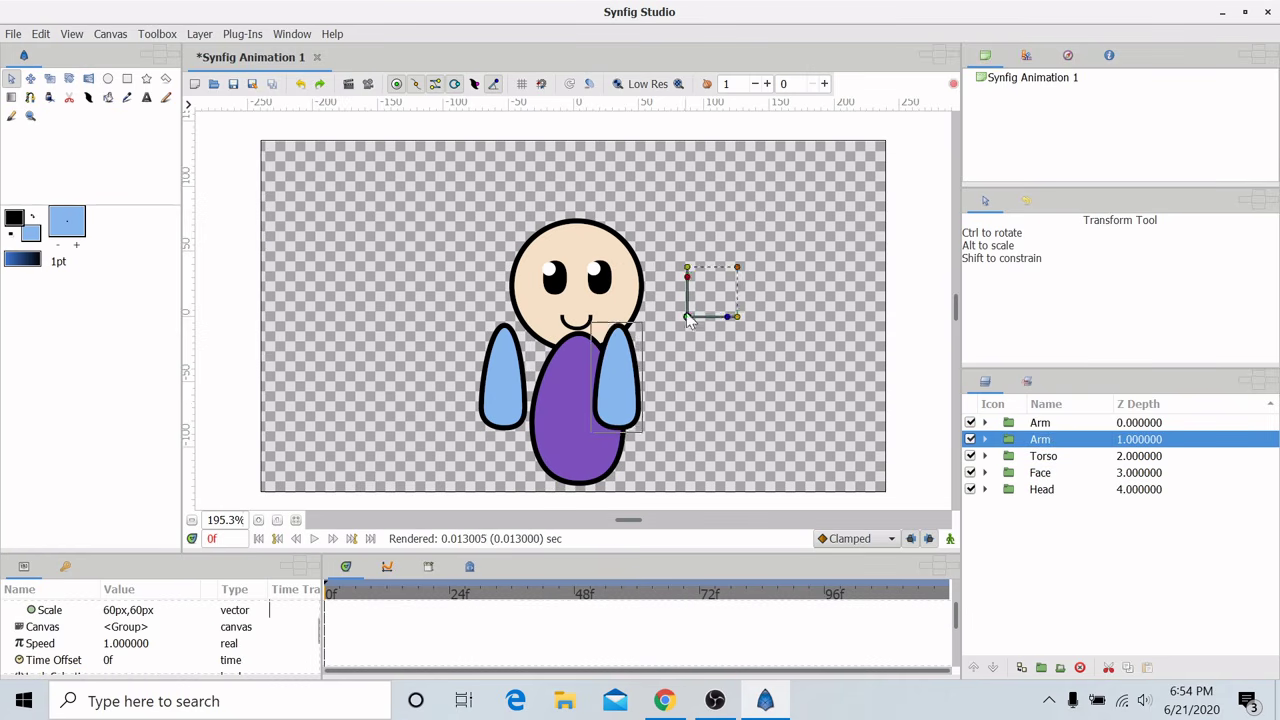
click(1040, 422)
drag(575, 319, 600, 343)
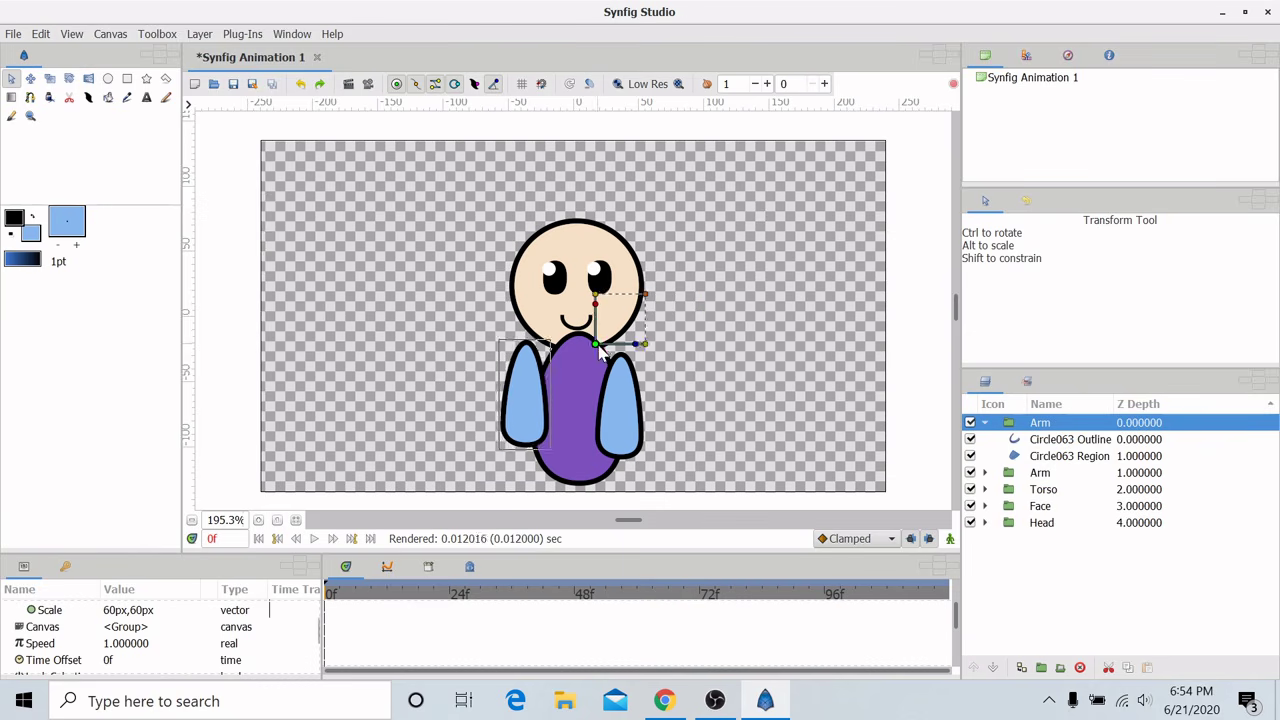
click(772, 330)
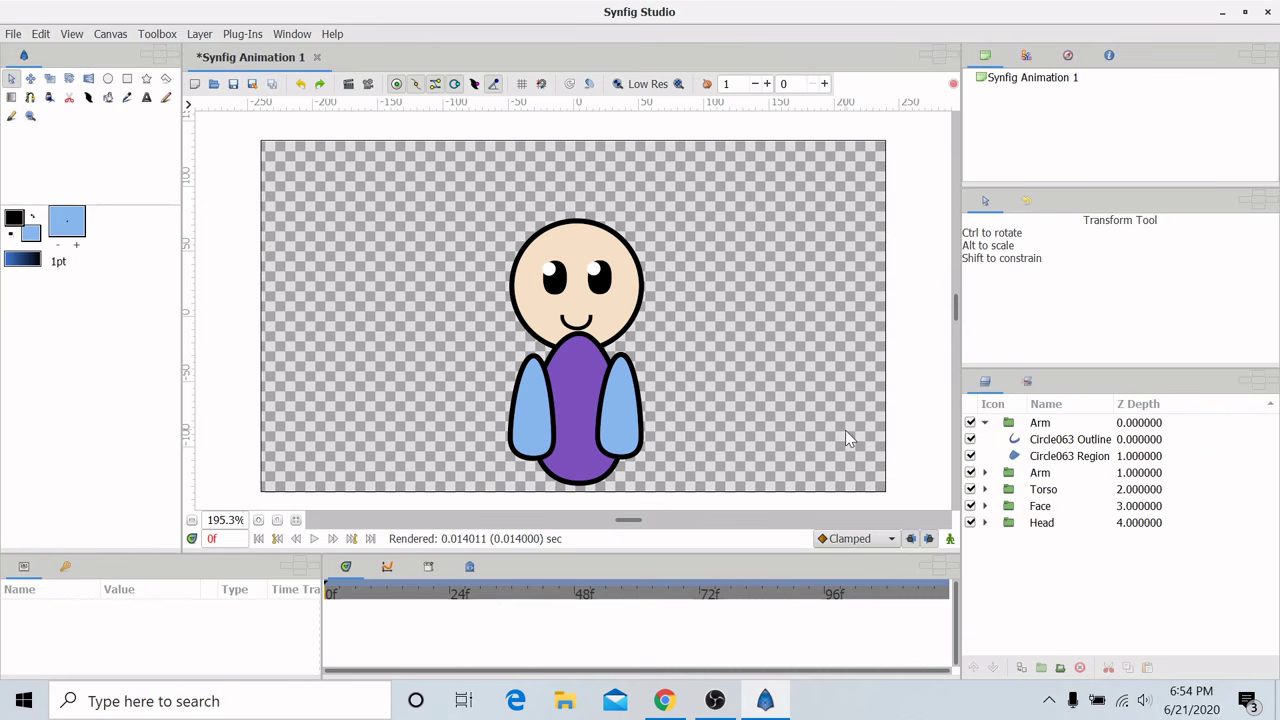
click(984, 422)
Raise the Torso group above both Arm groups in the layer order, and lower it back beneath them
click(1043, 456)
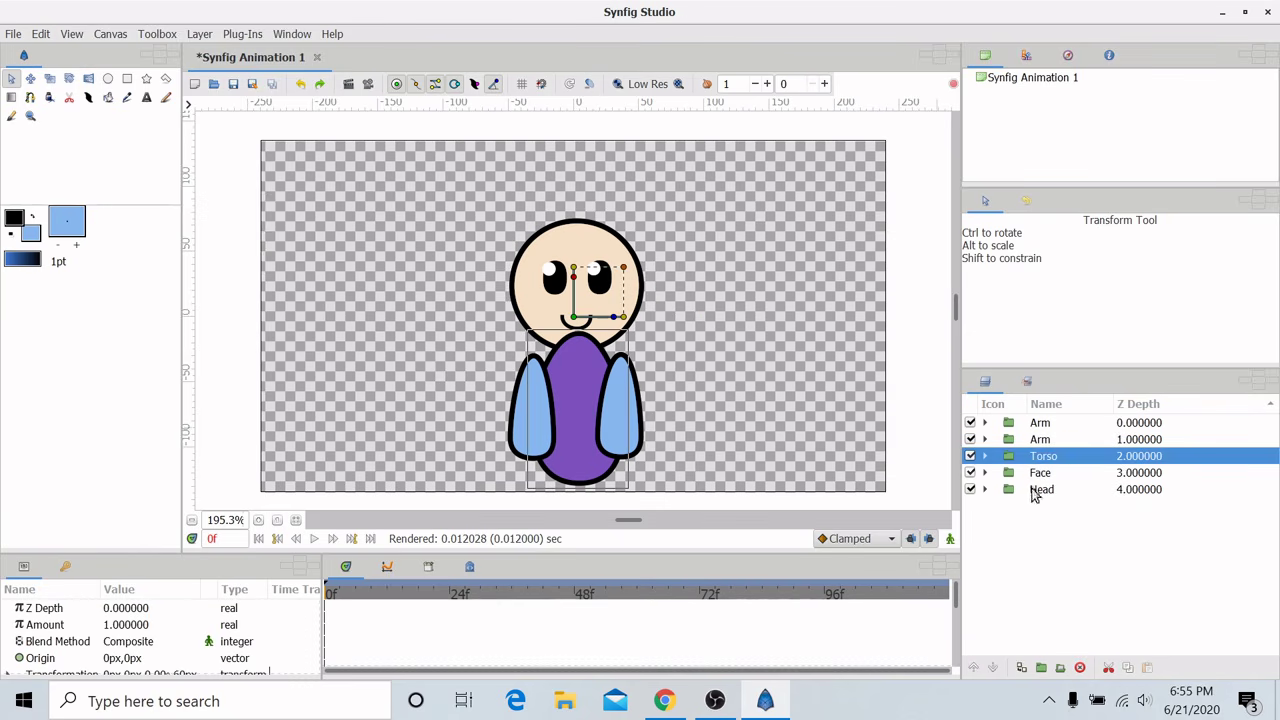
click(975, 667)
click(993, 668)
click(977, 667)
click(977, 667)
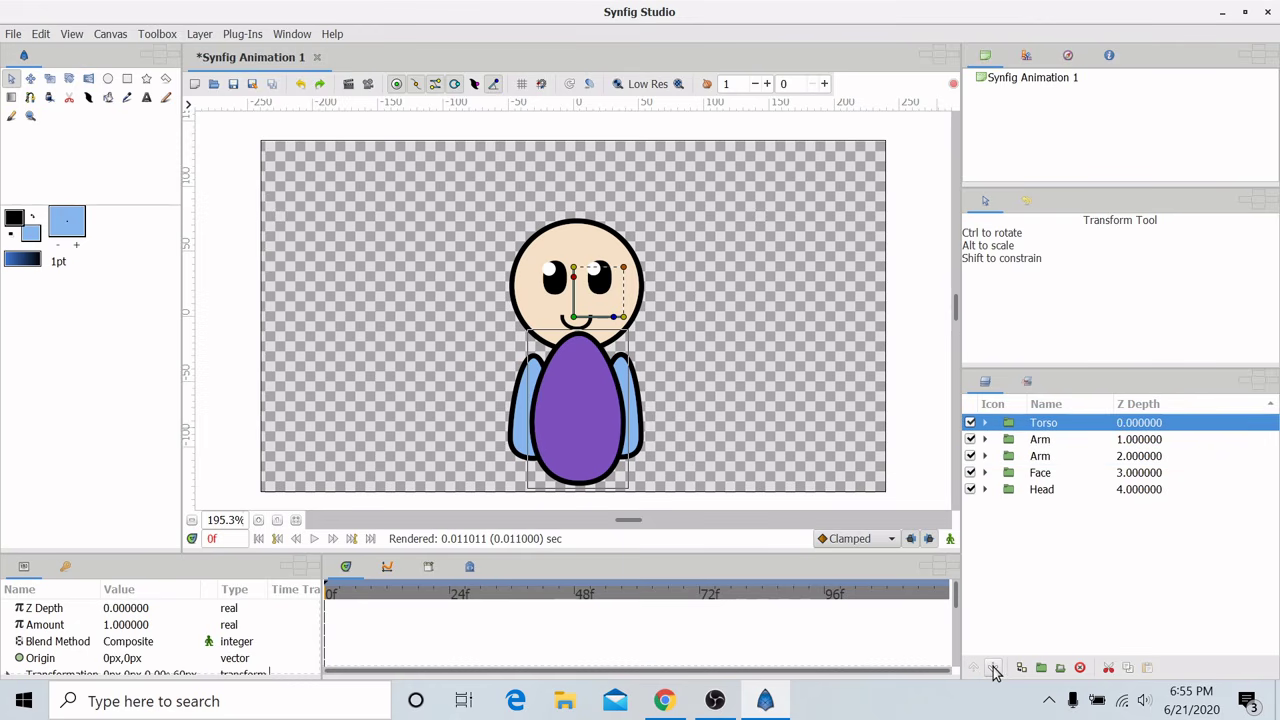
click(993, 668)
click(993, 668)
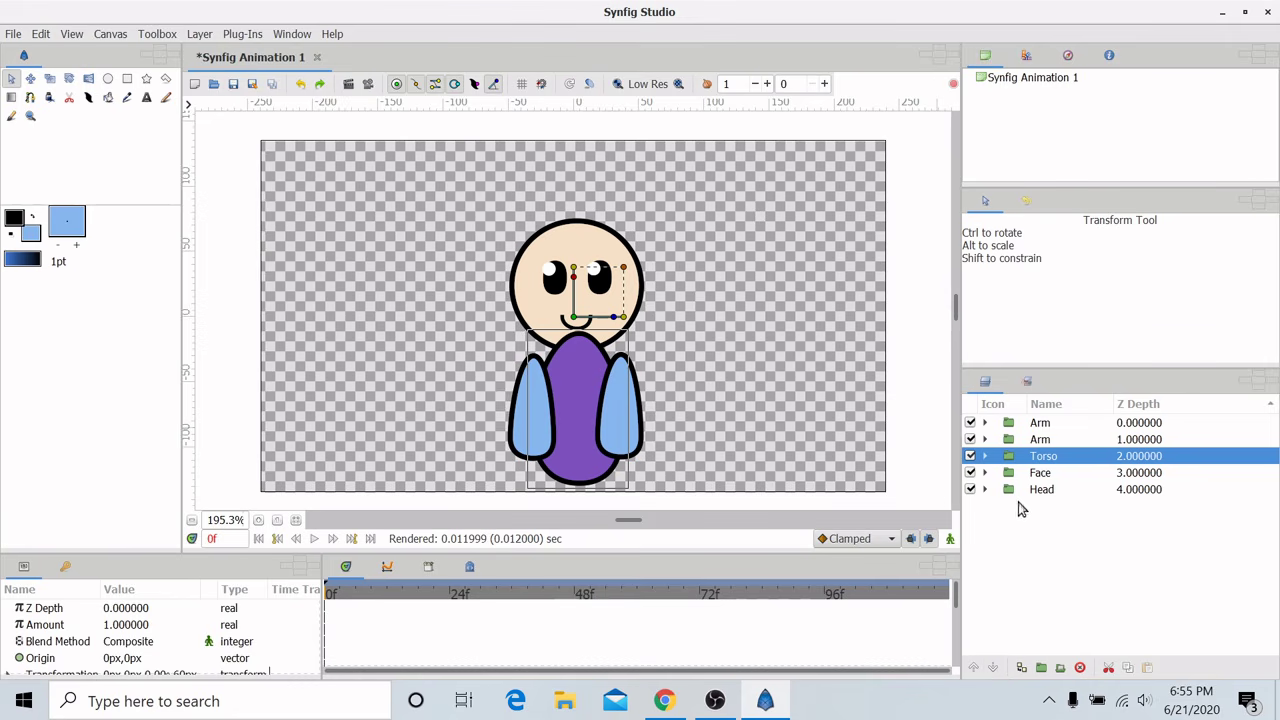
Hide and show the Head group, and do the same with the Face group
click(970, 489)
click(970, 489)
click(970, 472)
click(970, 472)
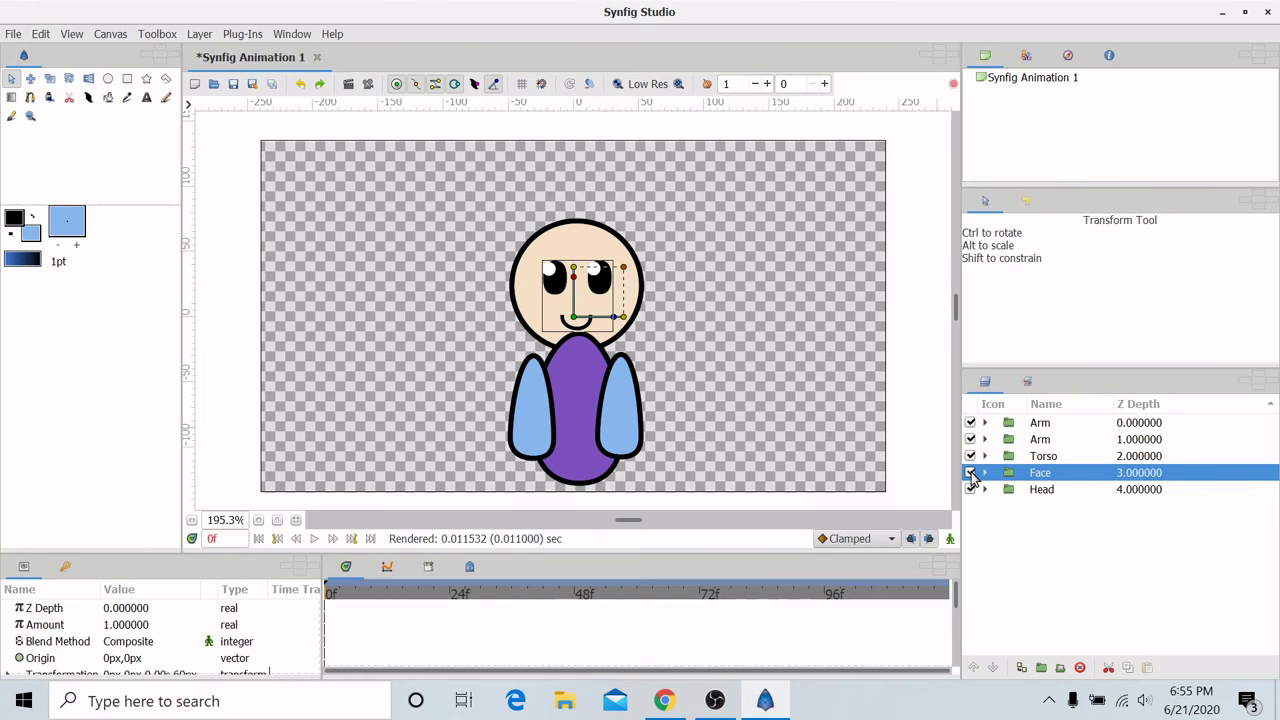
Group the Face and Head groups together and name the new group Head
ctrl+click(1048, 491)
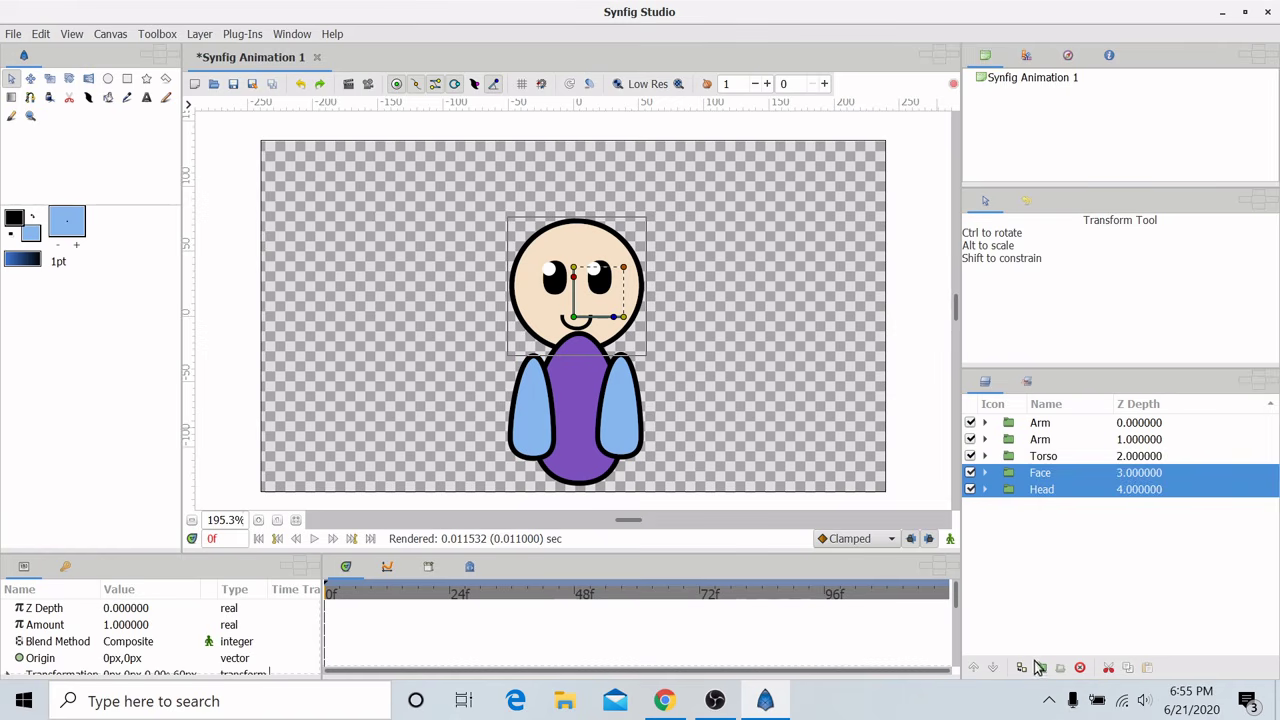
click(1039, 667)
double_click(1055, 474)
text(Hea)
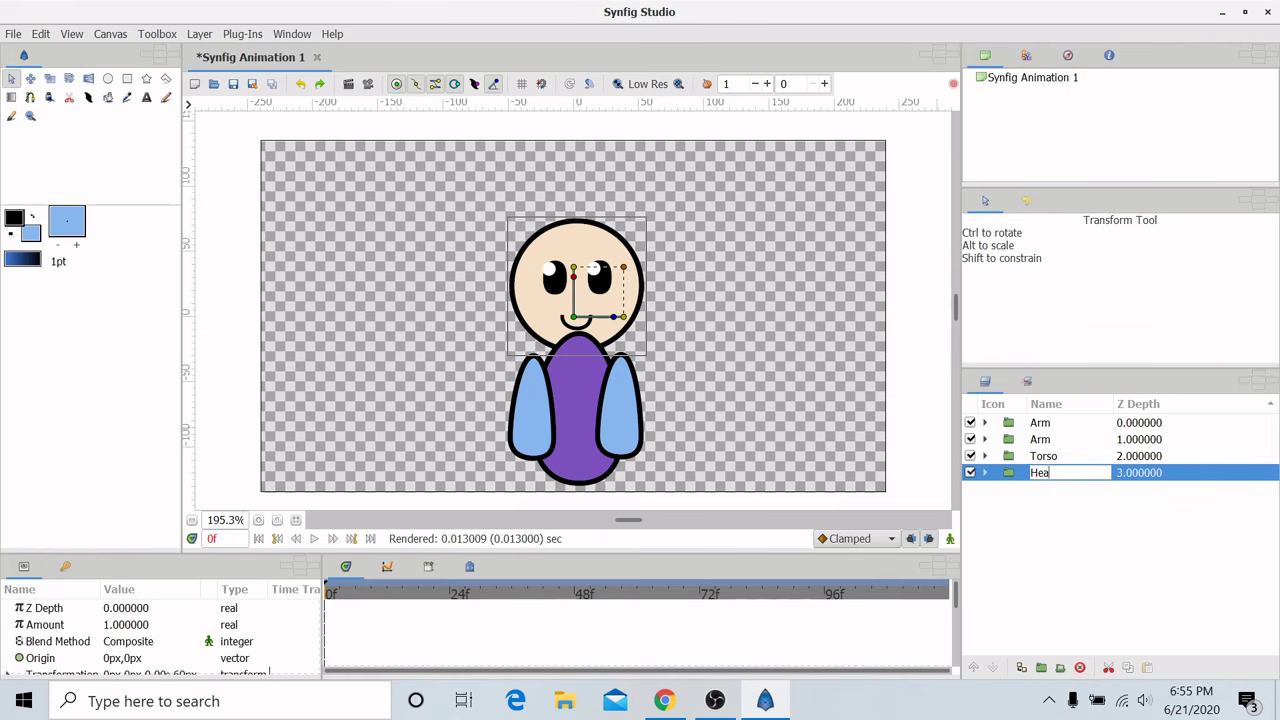
text(d)
key(Return)
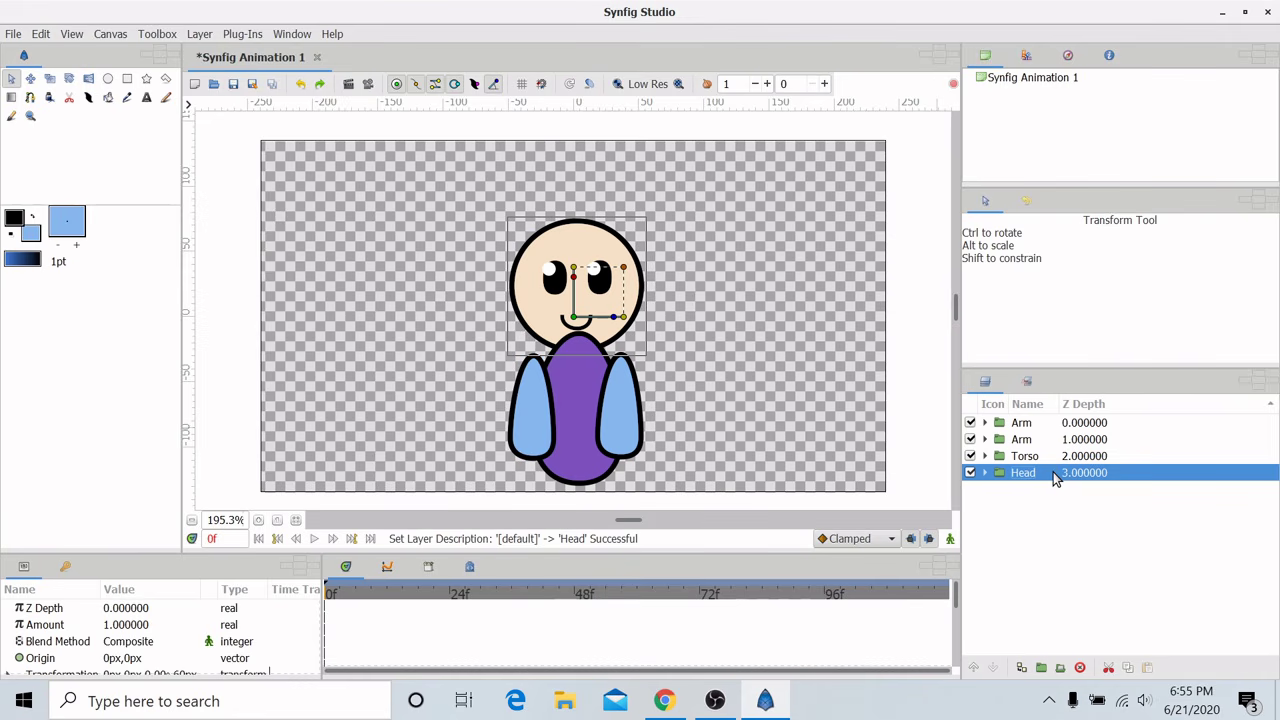
Try distorting the combined Head group on the canvas by skewing, enlarging and rotating it
click(1056, 455)
click(1030, 472)
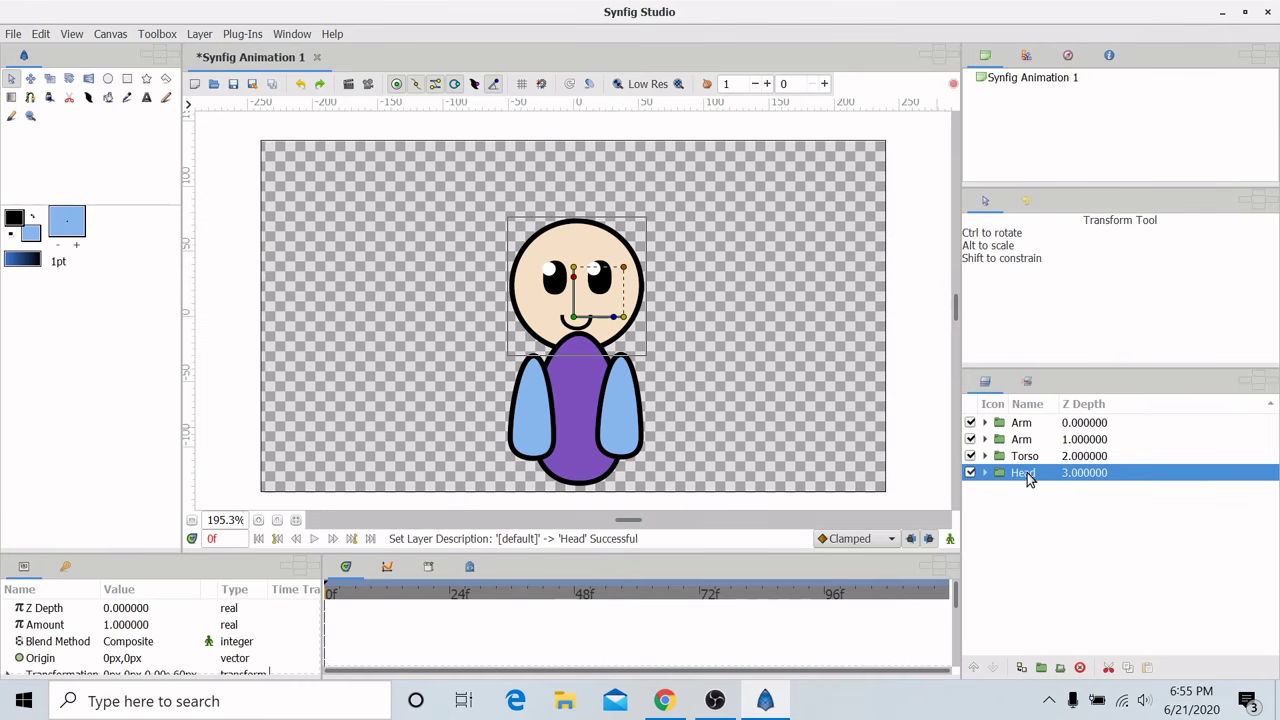
click(573, 317)
drag(576, 320, 589, 256)
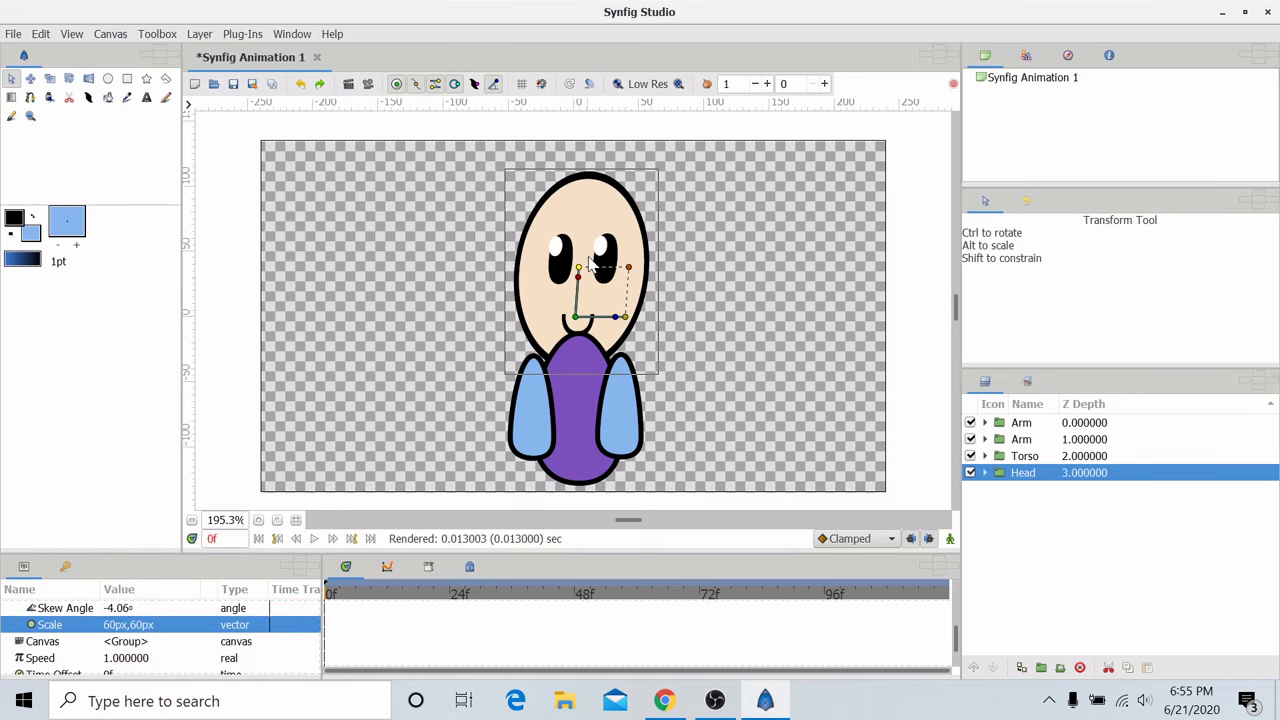
mouse_move(624, 318)
mouse_down()
mouse_move(640, 325)
mouse_move(620, 320)
mouse_up()
mouse_move(633, 273)
mouse_down()
mouse_move(645, 270)
mouse_move(635, 273)
mouse_up()
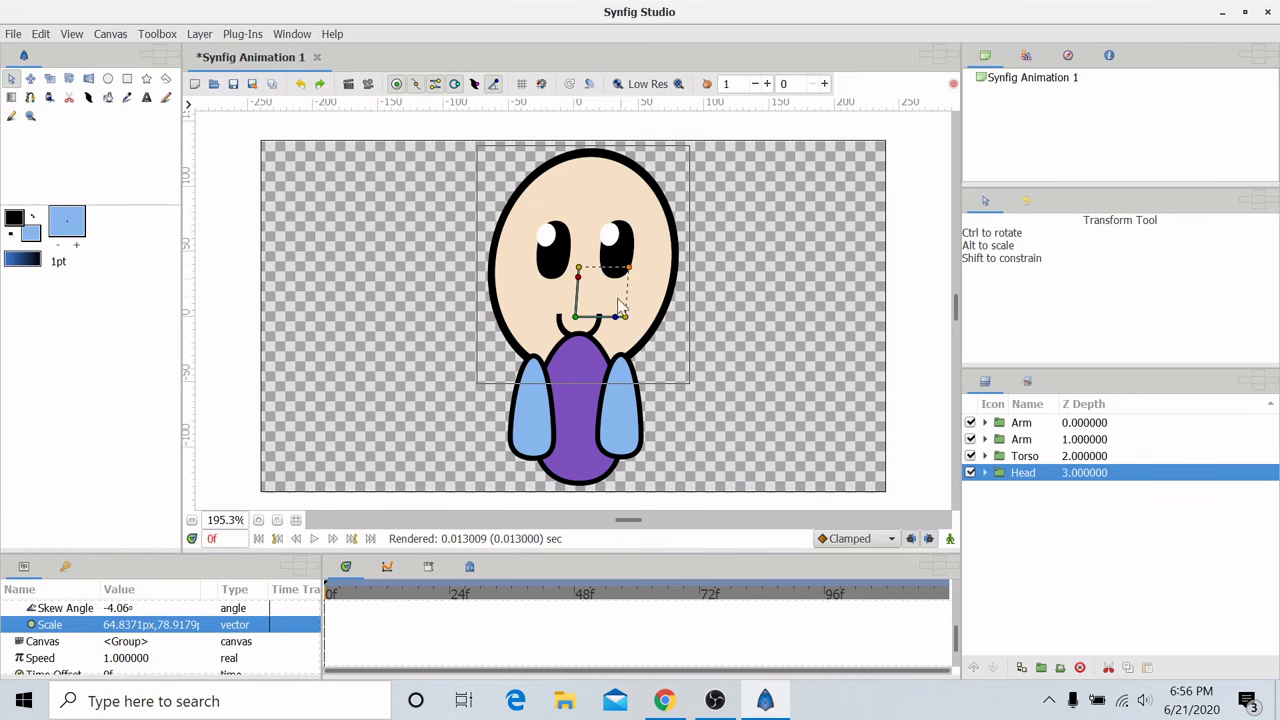
drag(620, 322, 604, 348)
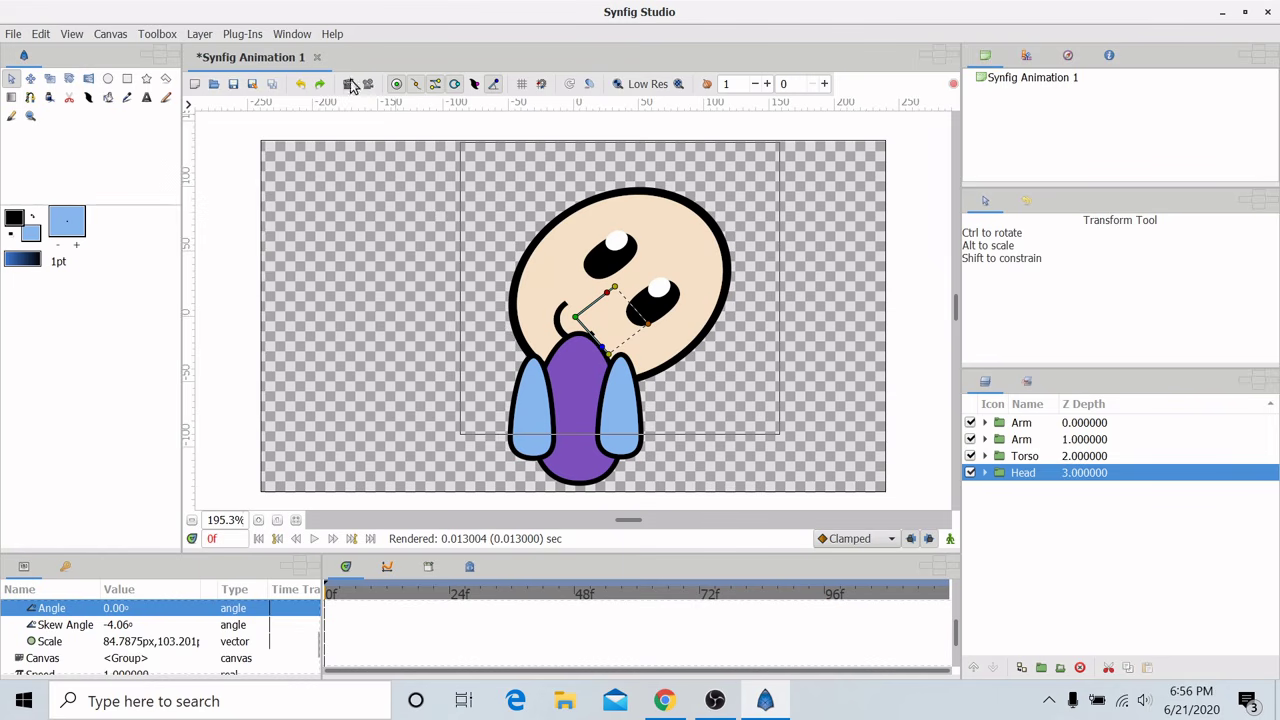
Undo the transformations of the combined head group and its renaming
click(303, 86)
click(303, 86)
click(303, 86)
click(303, 86)
click(303, 86)
click(303, 86)
click(303, 86)
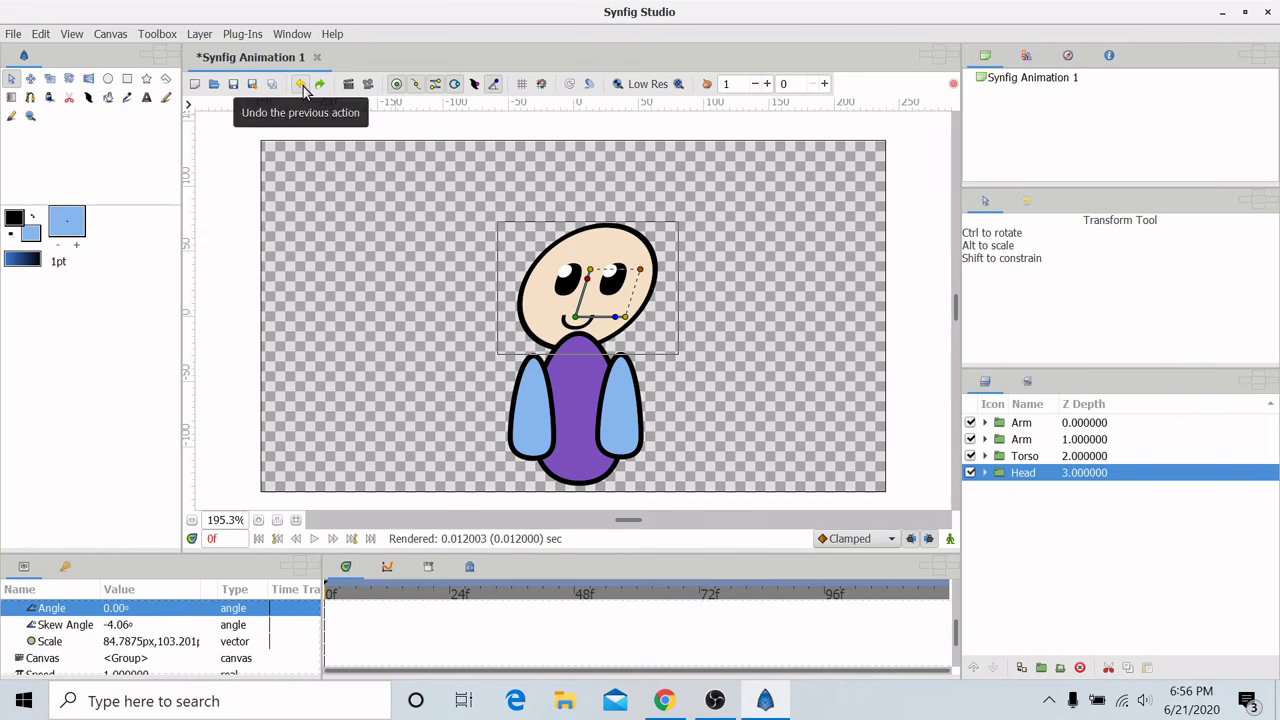
click(303, 86)
click(303, 86)
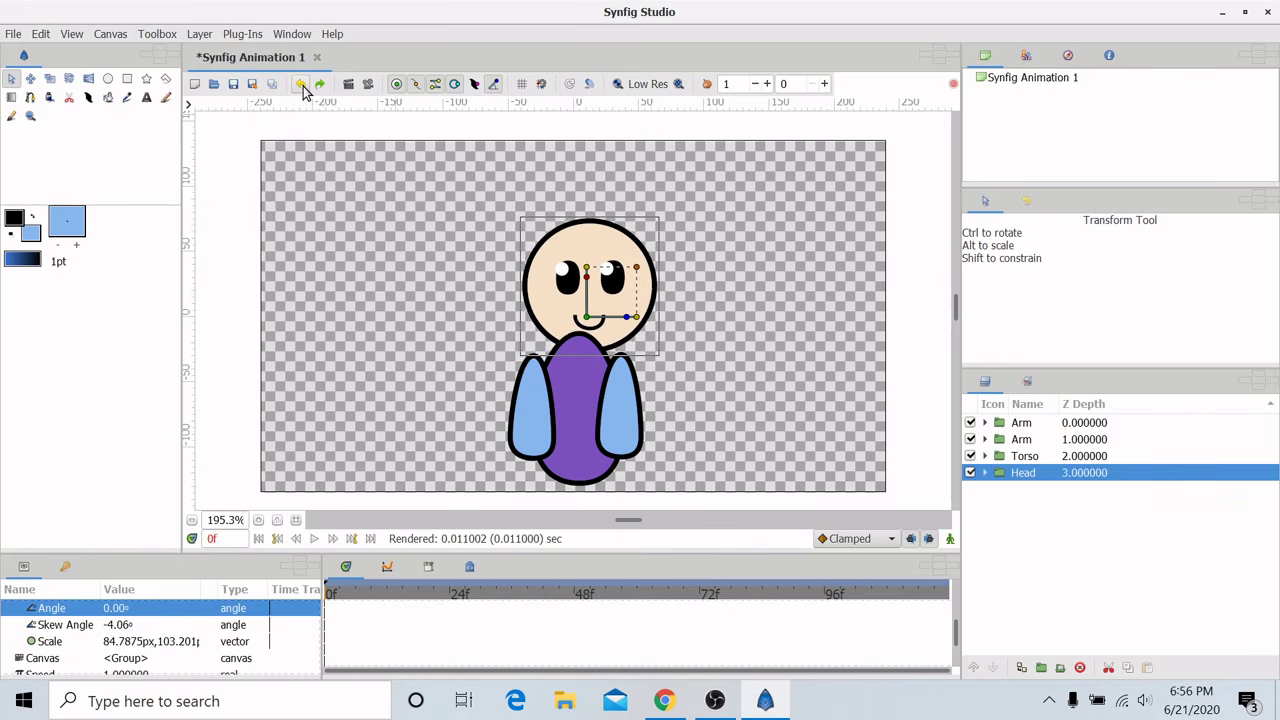
click(303, 86)
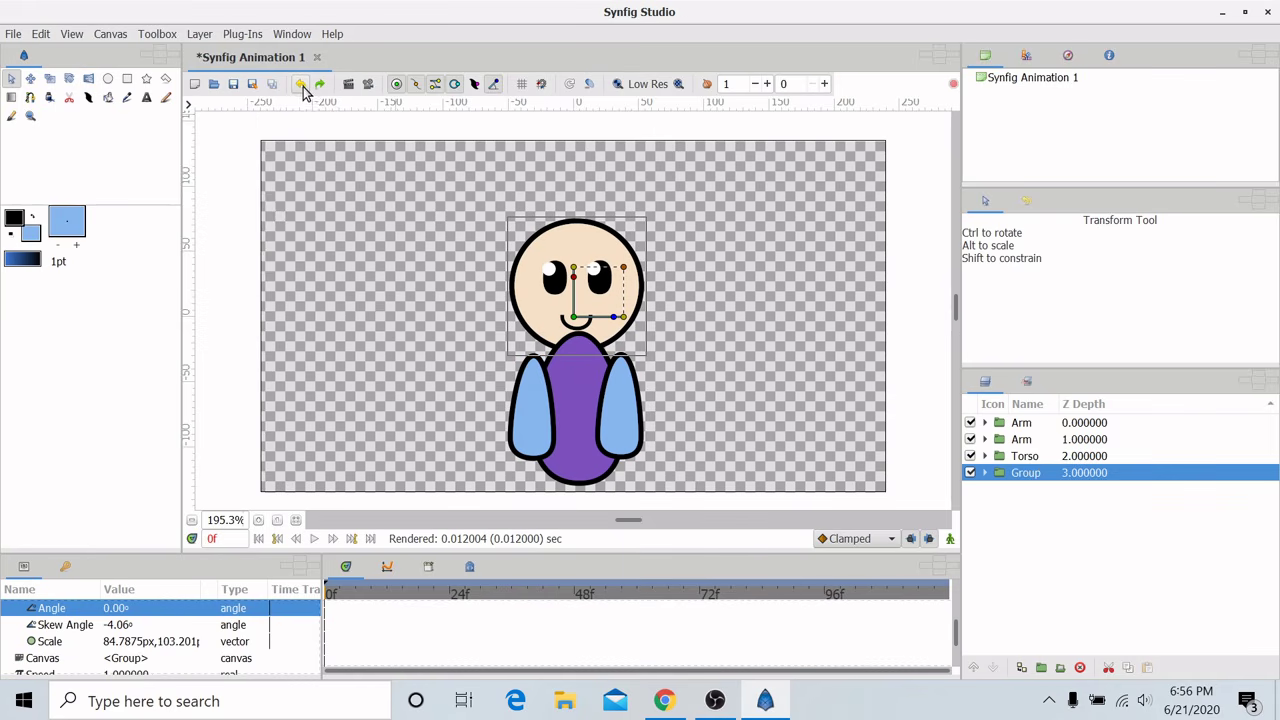
Nudge the combined head group slightly right and up, and shift the Face group to the right within the head
drag(579, 322, 590, 318)
click(579, 321)
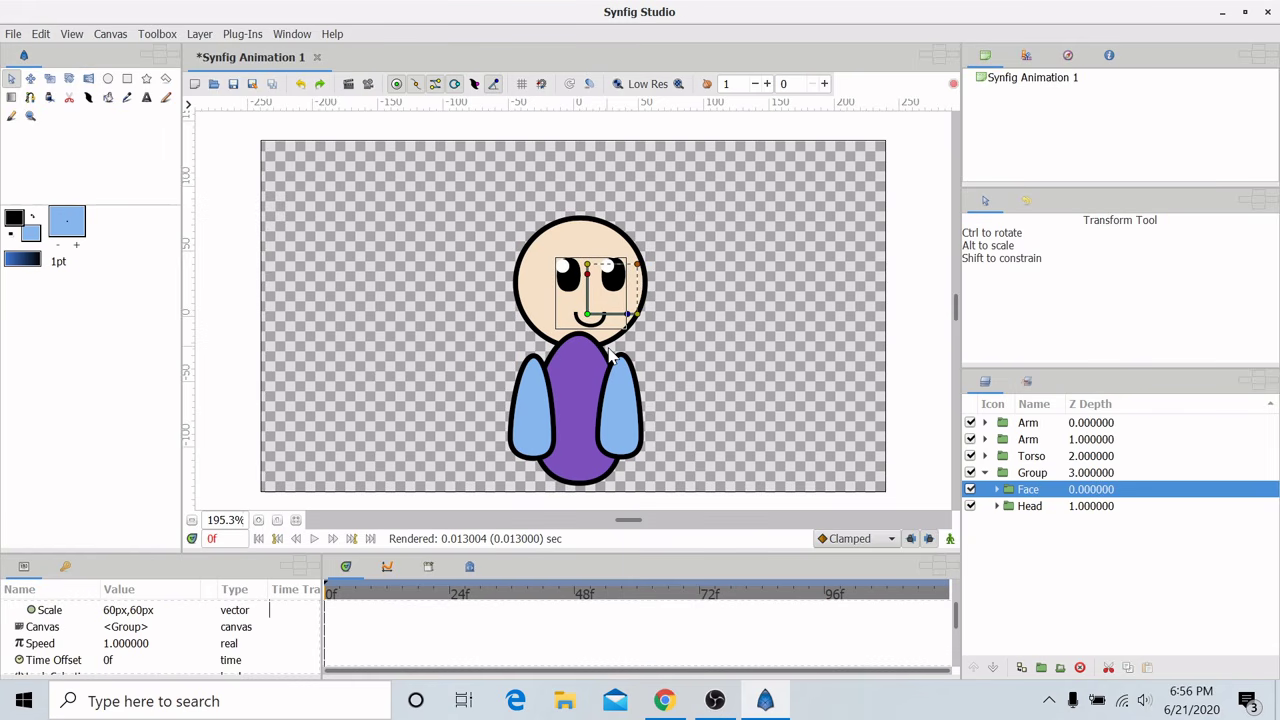
click(985, 472)
Add a Translate transform layer and raise it to the top of the layer order
right_click(1015, 425)
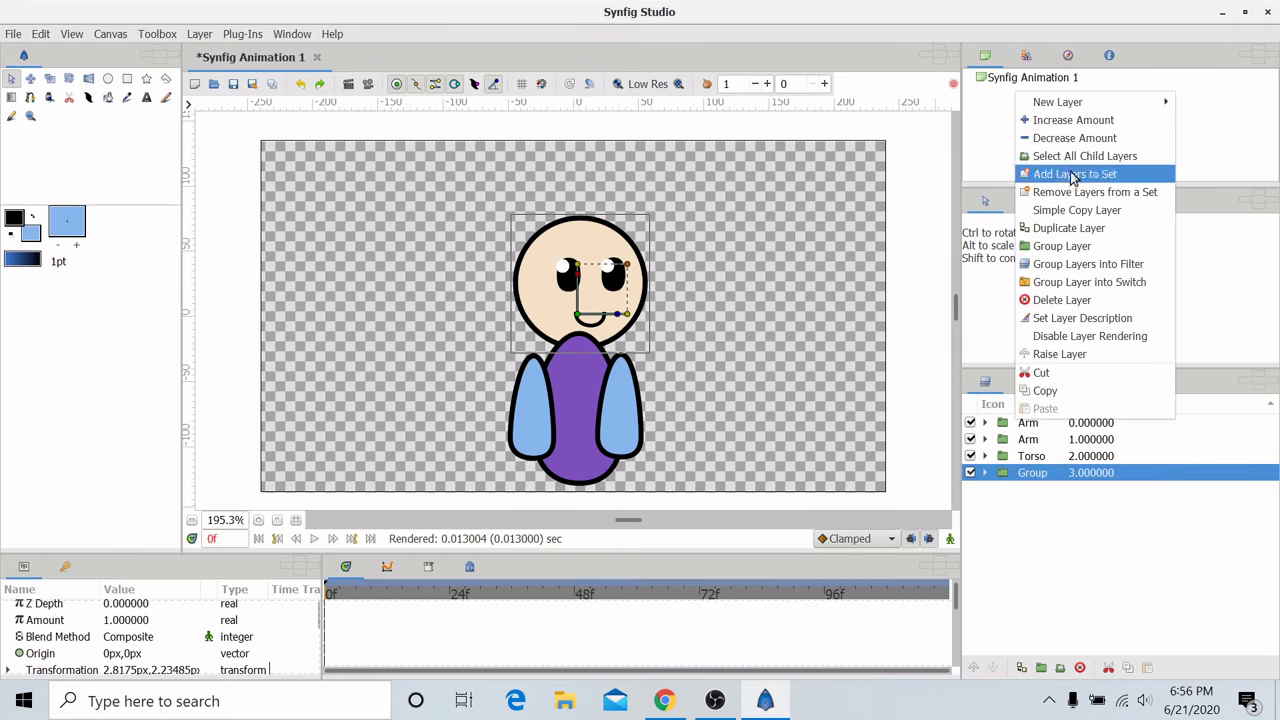
mouse_move(1053, 110)
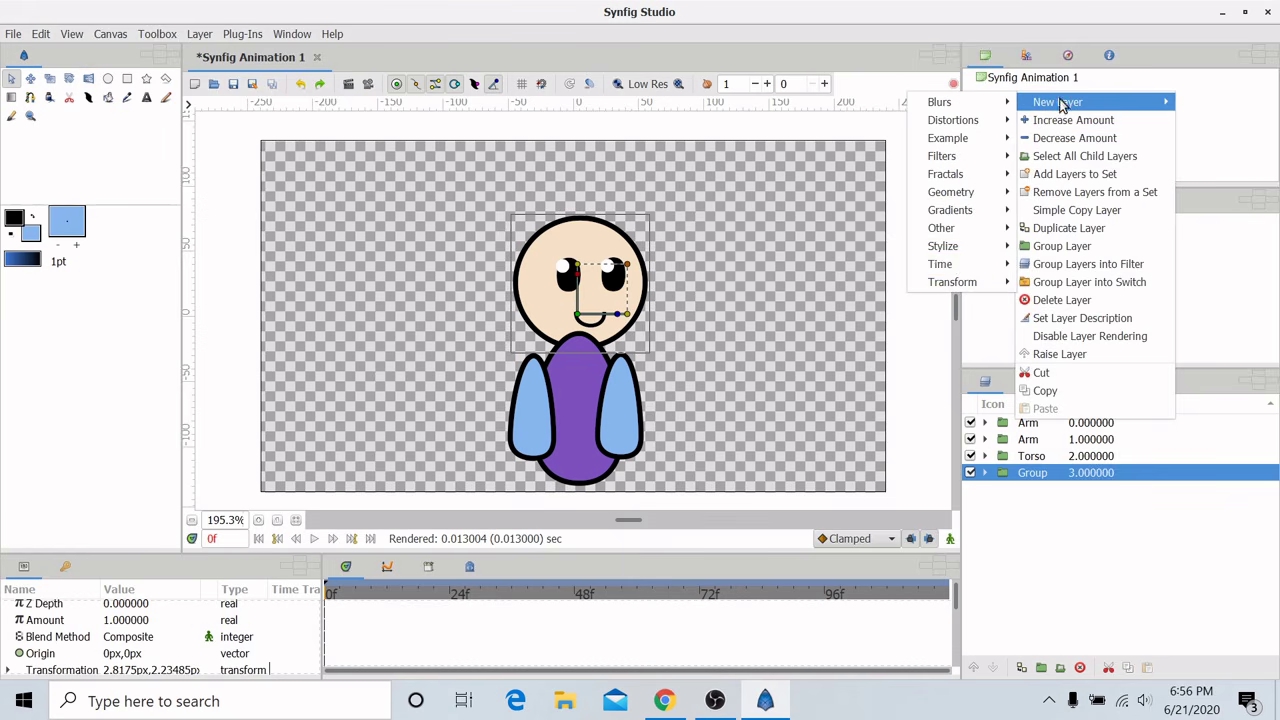
mouse_move(955, 284)
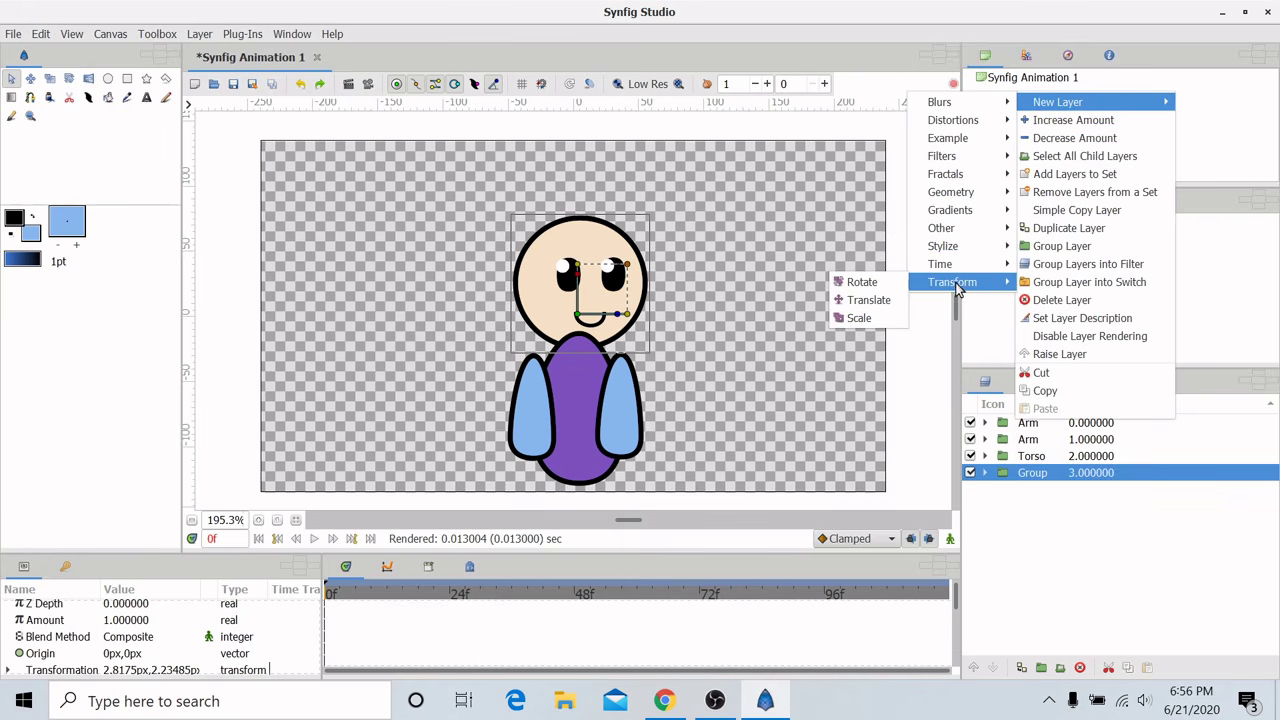
click(868, 300)
click(973, 667)
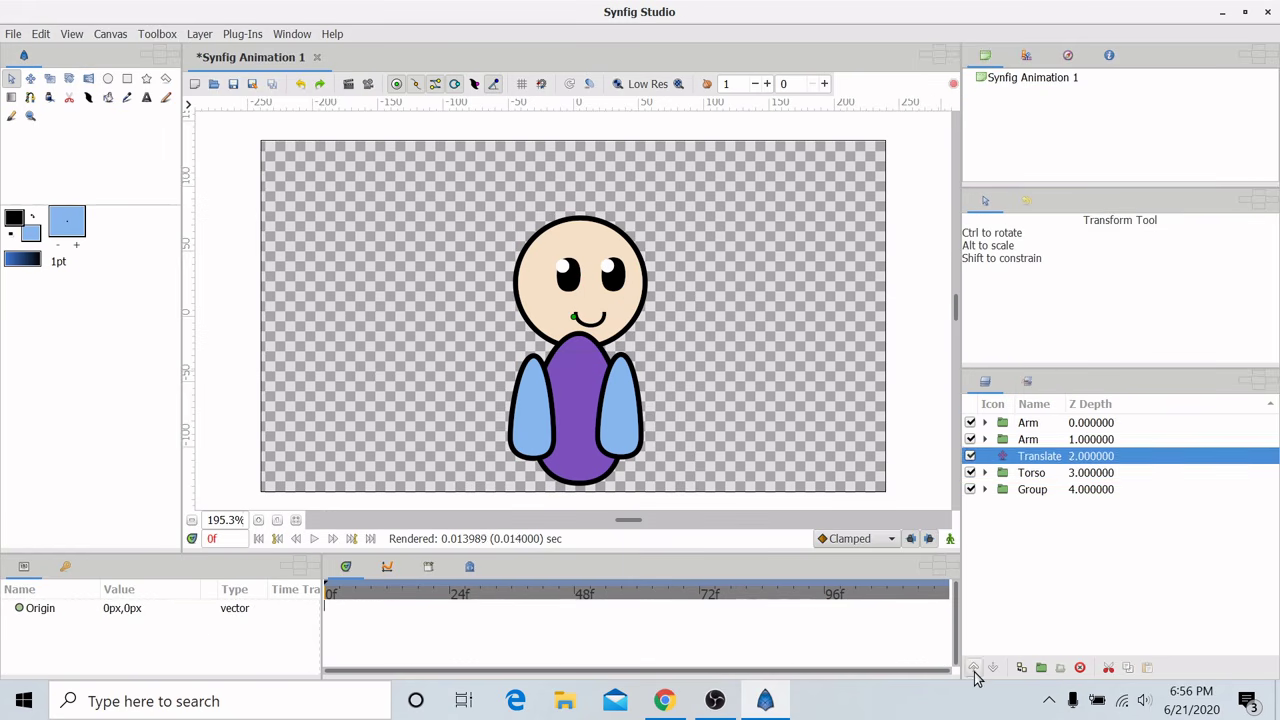
click(973, 667)
click(973, 667)
Try shifting the whole character slightly left with the Translate layer, and undo the move
drag(576, 320, 572, 321)
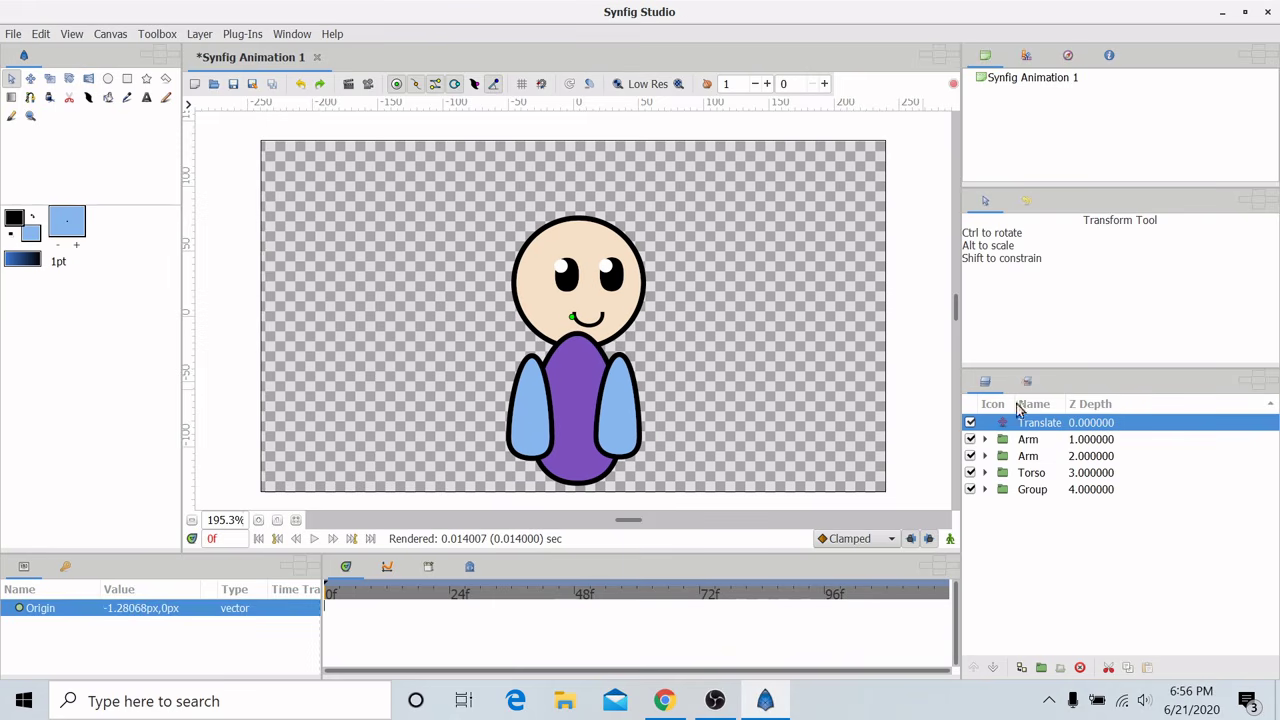
click(994, 669)
click(975, 669)
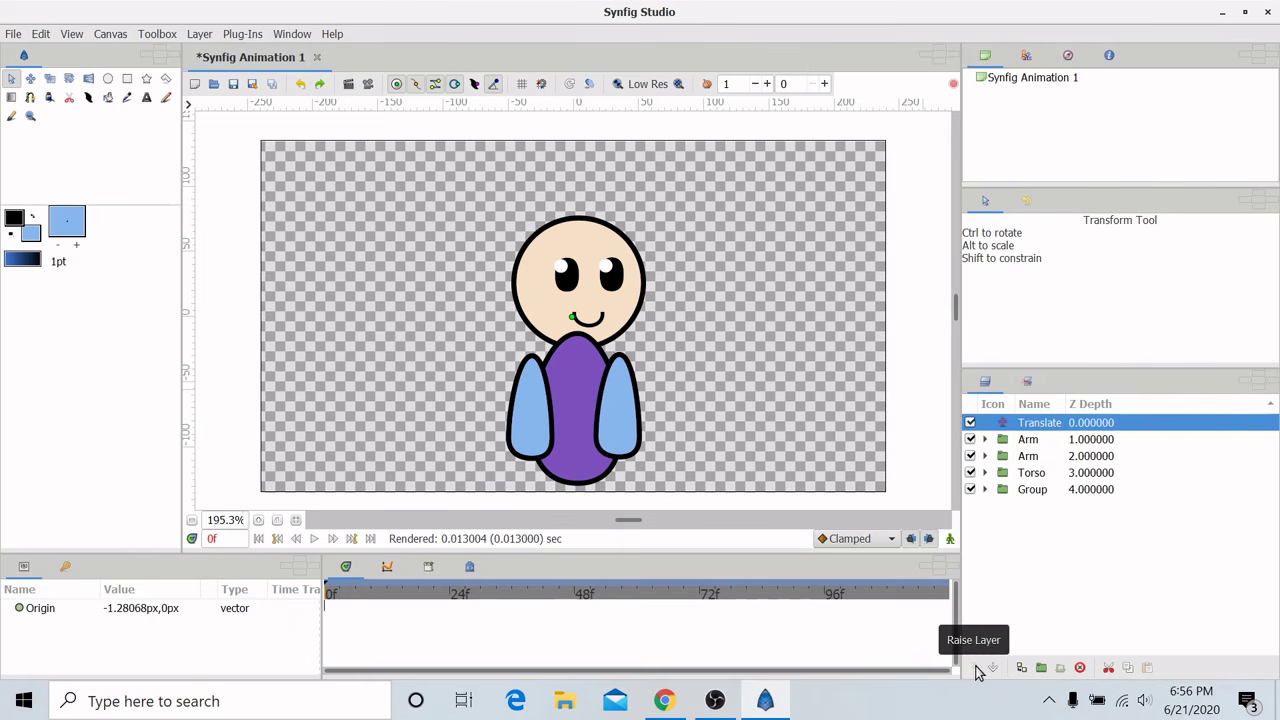
click(300, 85)
click(300, 85)
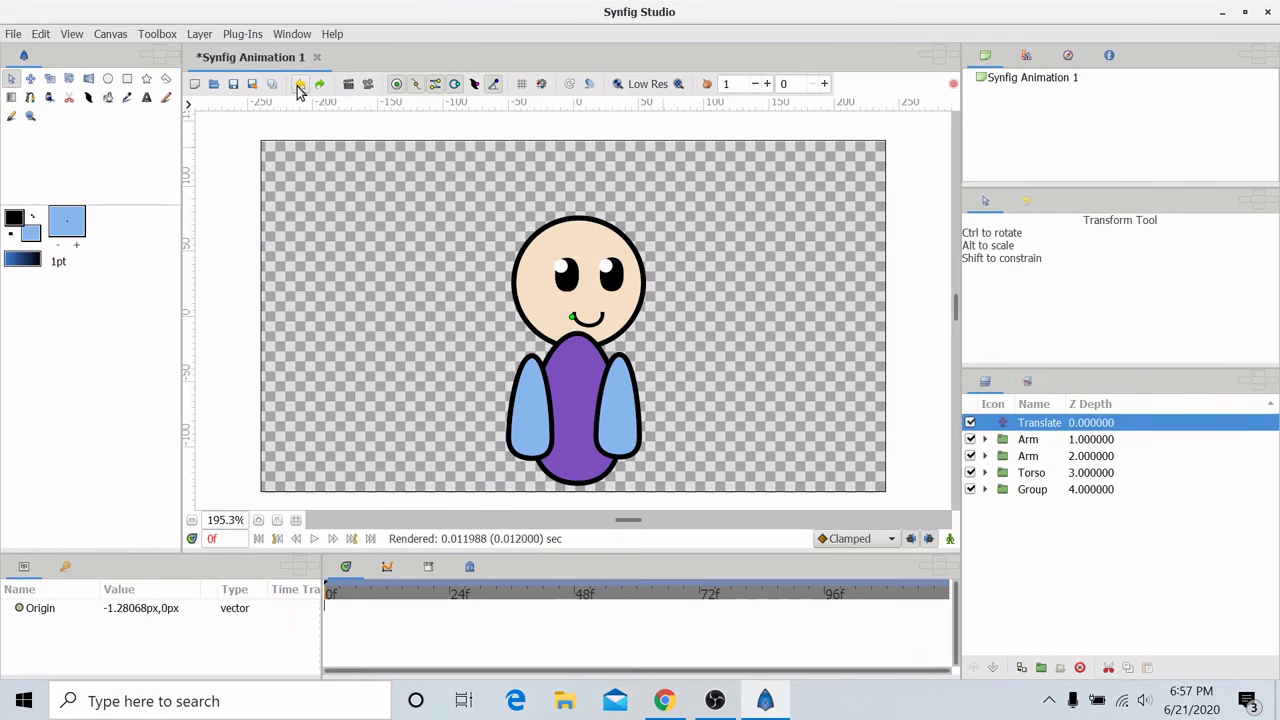
click(300, 85)
click(300, 85)
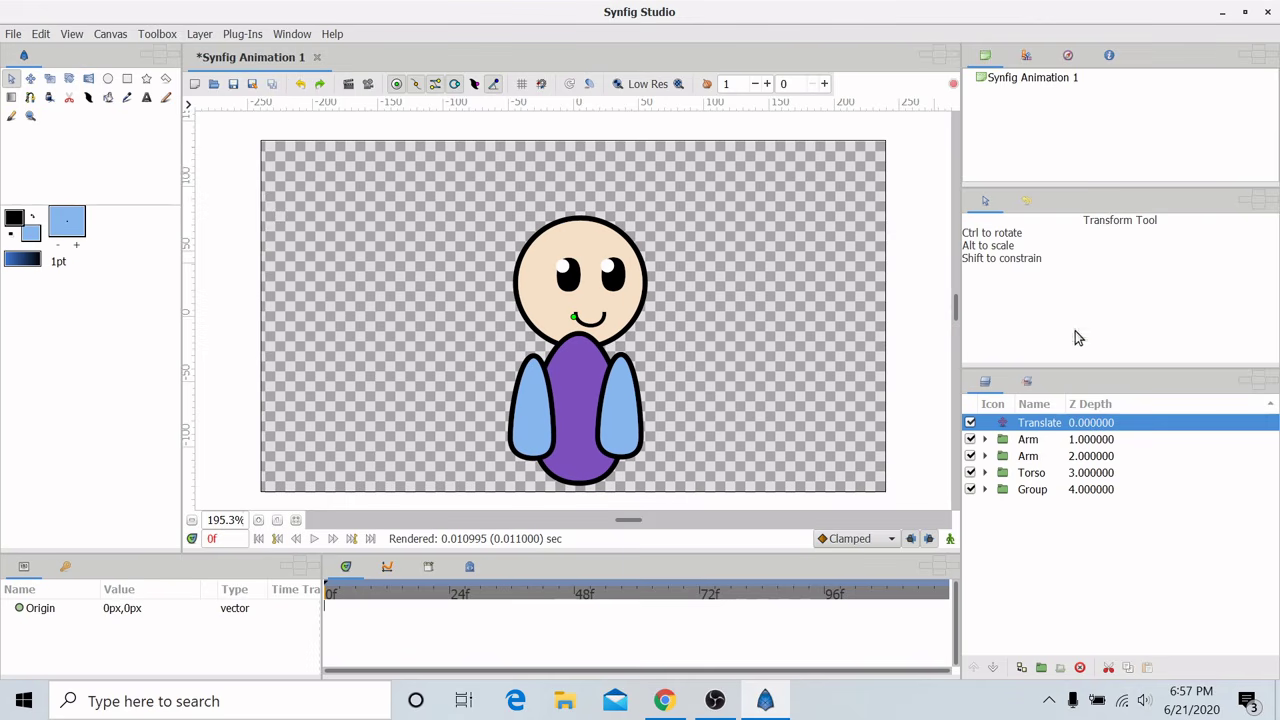
Lower the Translate layer to directly above Torso, and raise the combined head group above the Translate layer
click(994, 669)
click(994, 669)
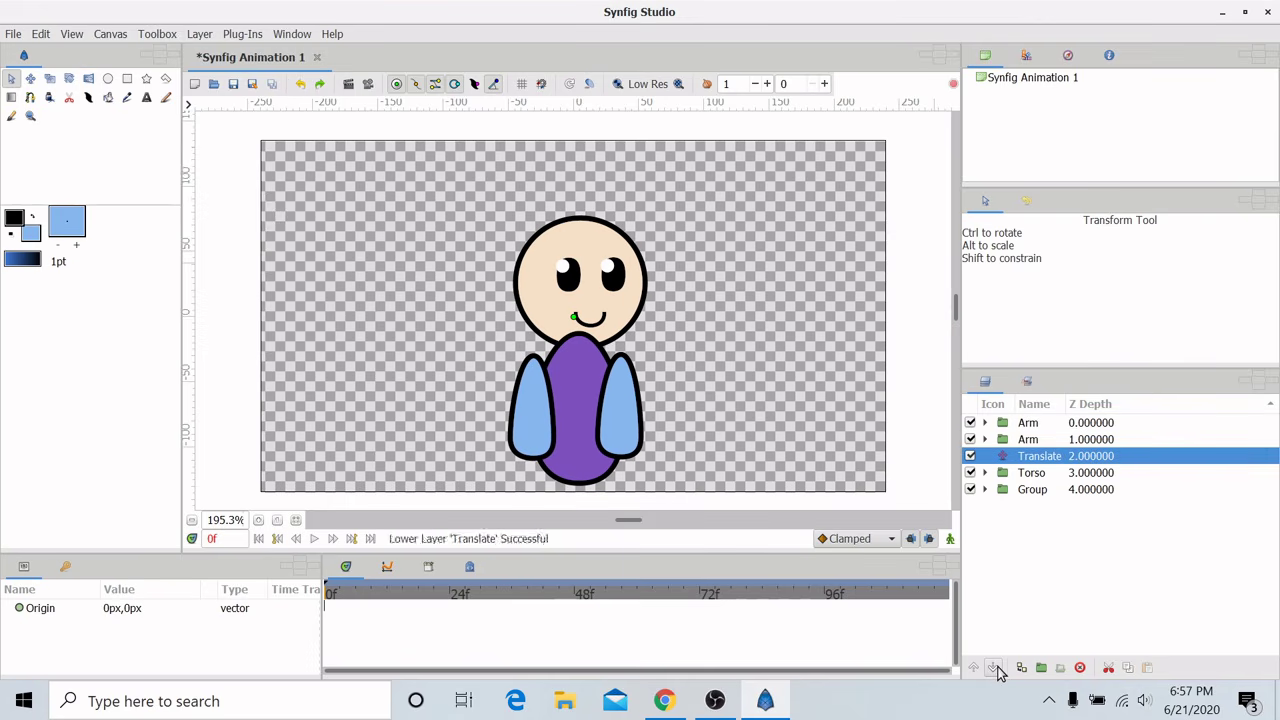
click(1030, 488)
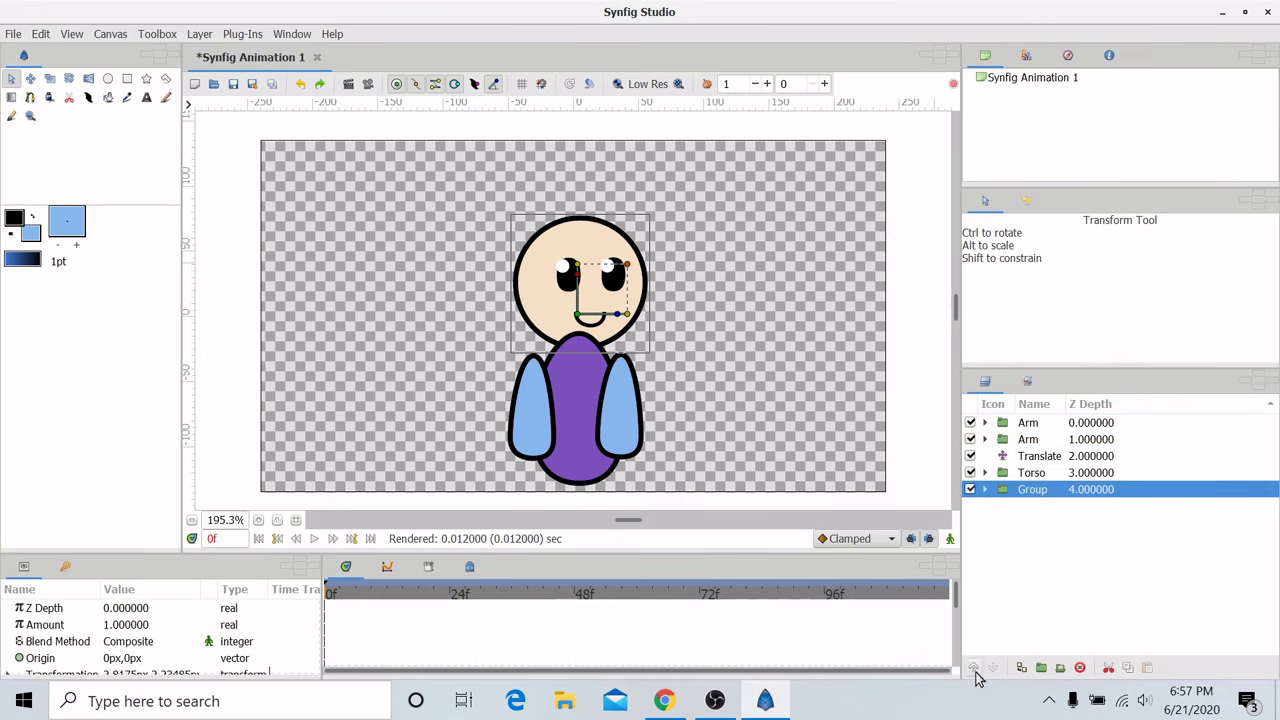
click(975, 668)
click(975, 668)
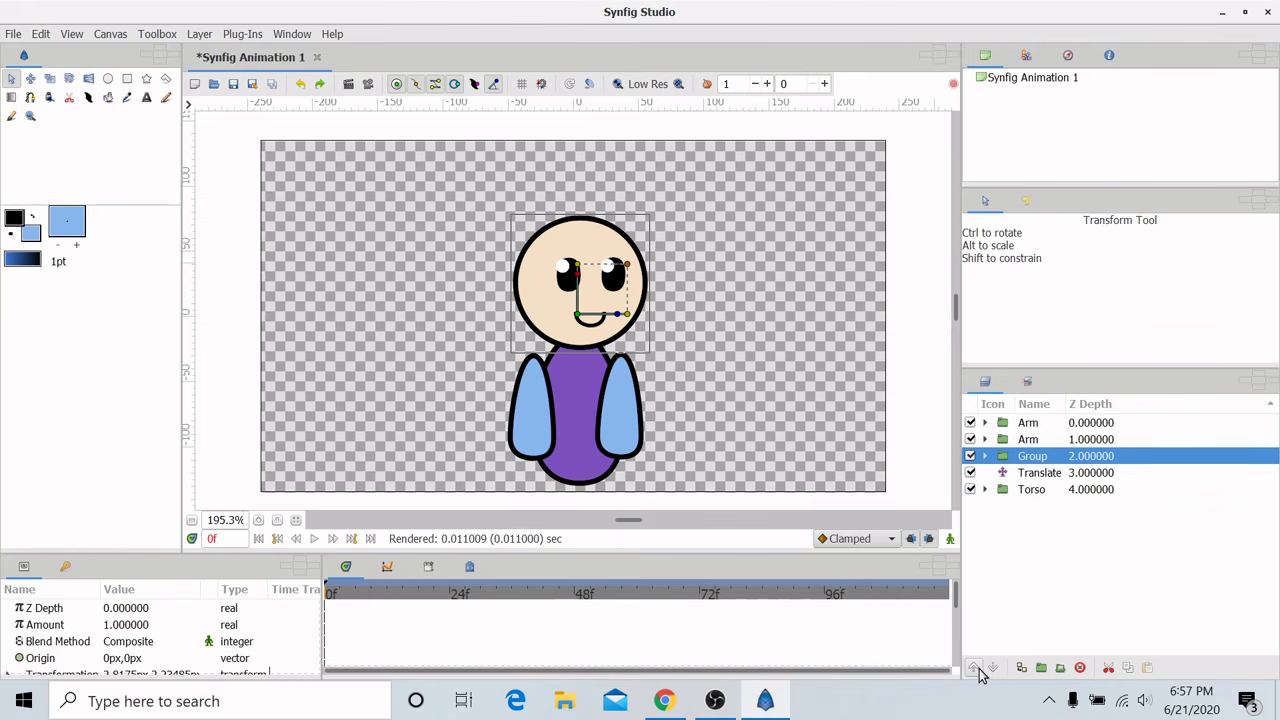
Try shifting only the torso slightly right with the Translate layer, and undo the move
click(1040, 472)
drag(575, 317, 577, 317)
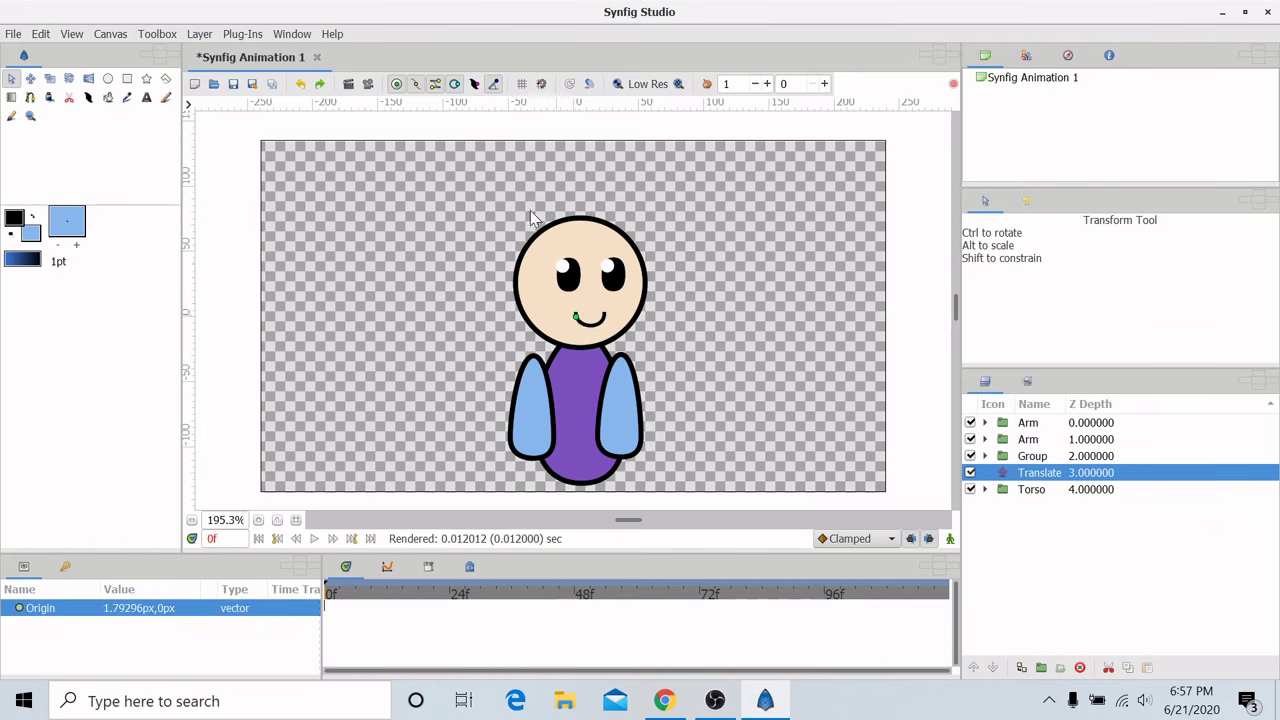
click(299, 85)
click(299, 85)
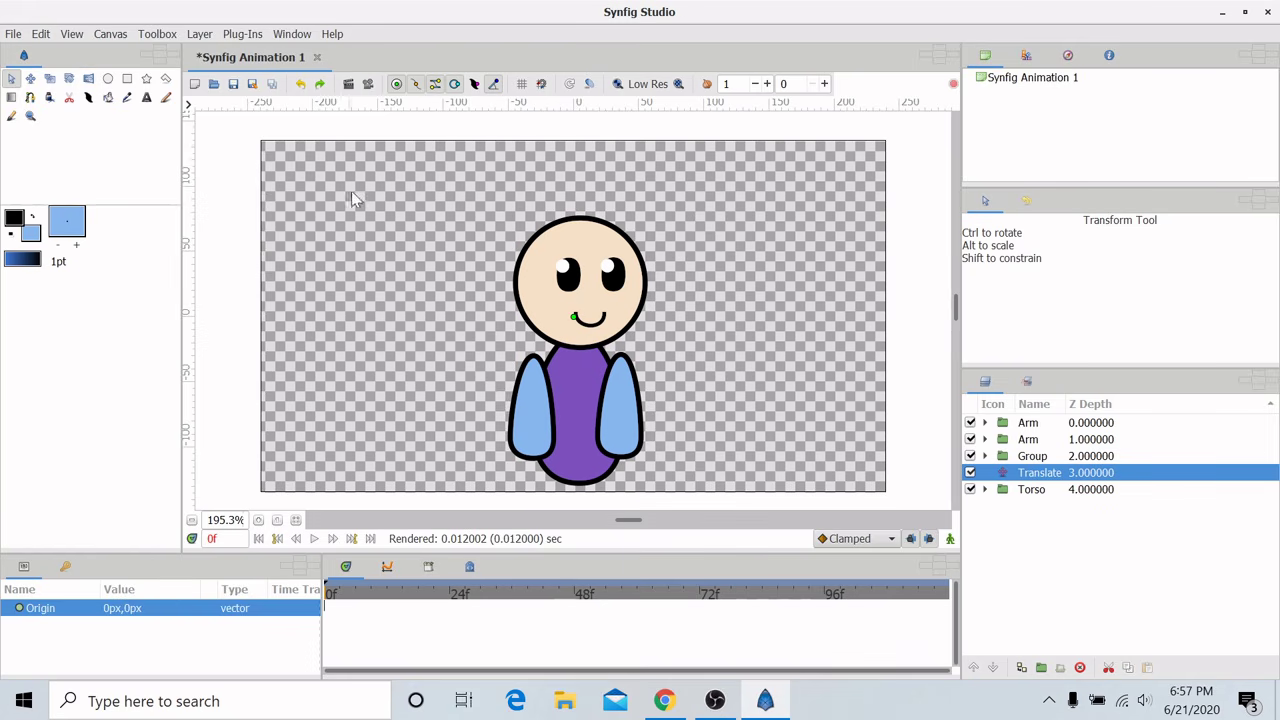
Add a Scale transform layer above the topmost Arm group
right_click(1020, 441)
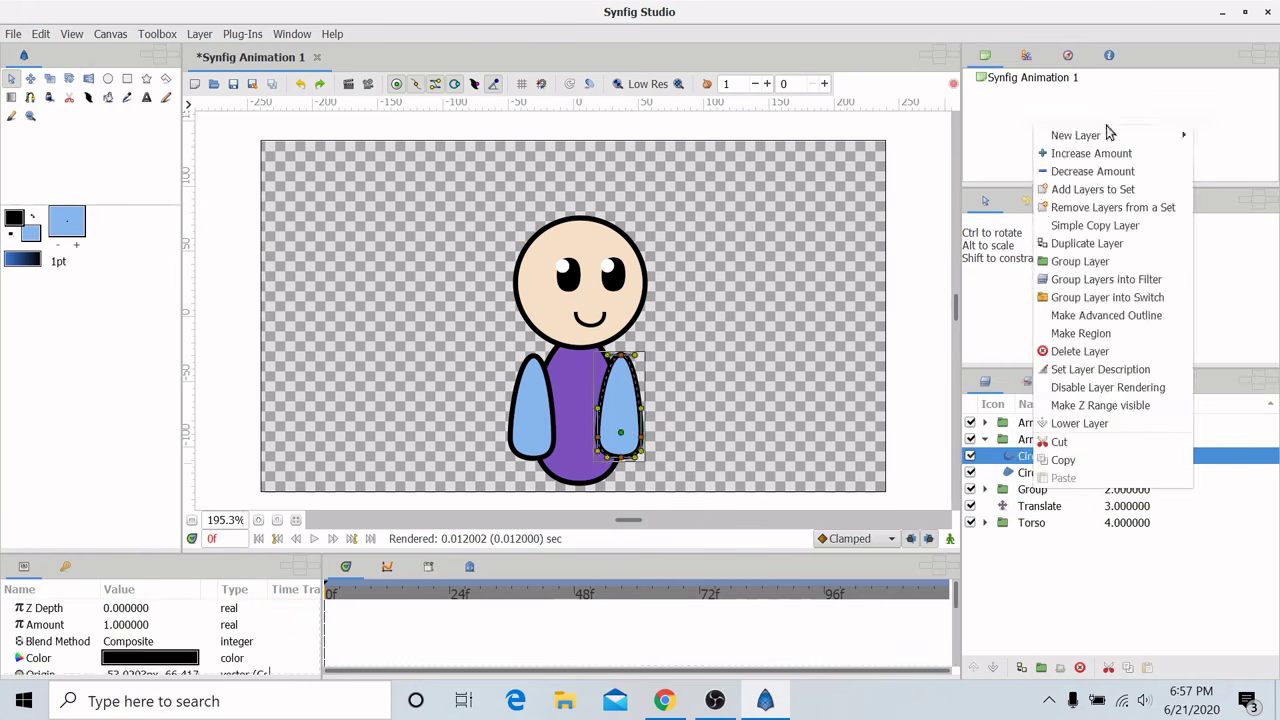
click(637, 400)
click(1032, 431)
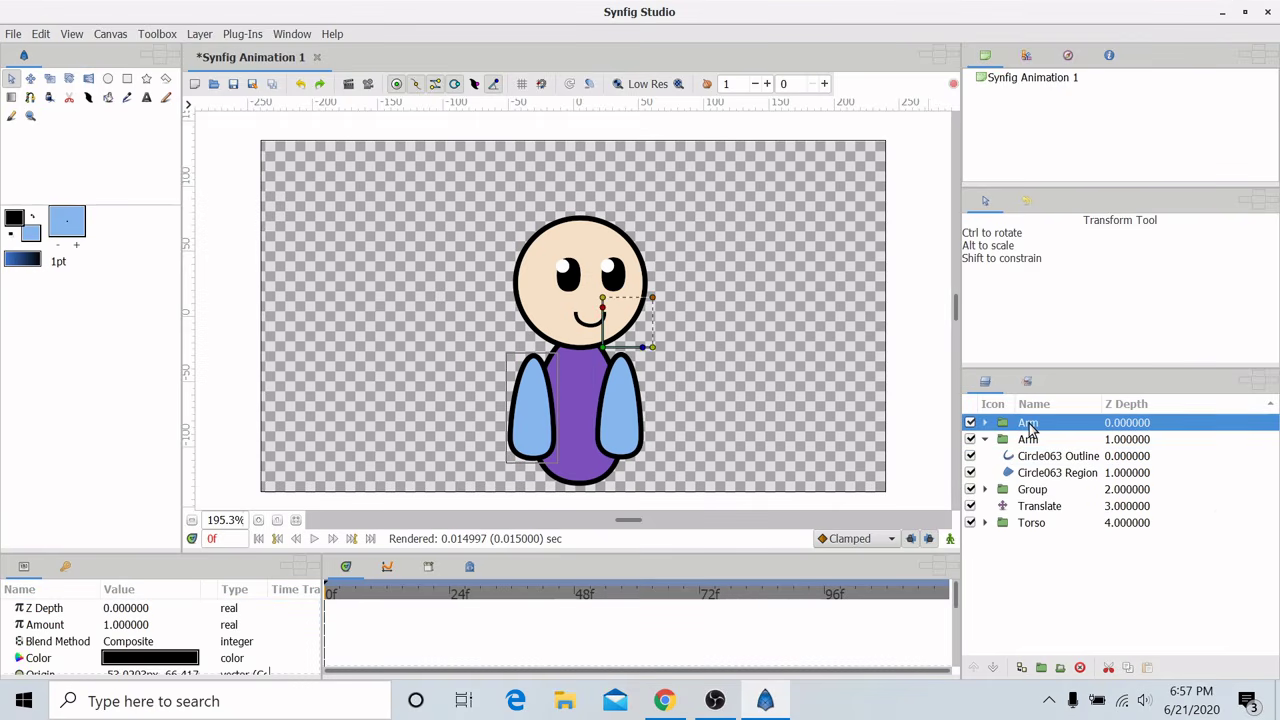
right_click(1032, 431)
mouse_move(1058, 75)
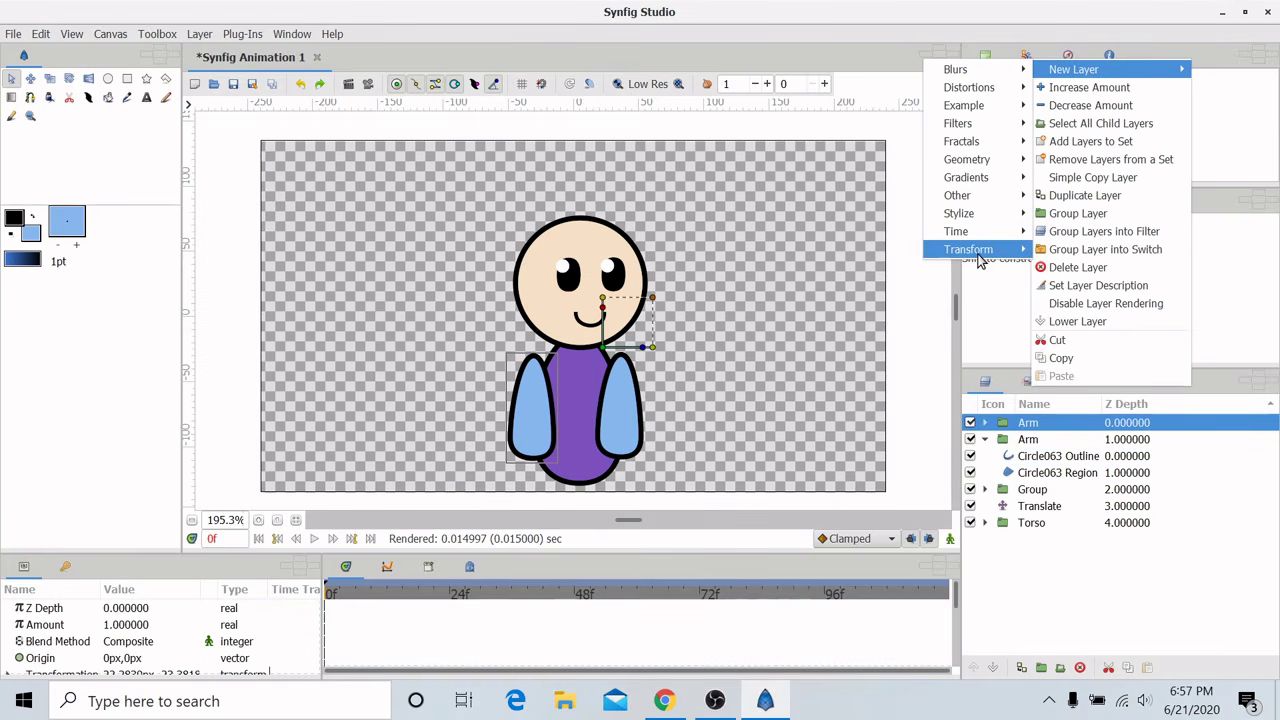
mouse_move(972, 252)
click(880, 284)
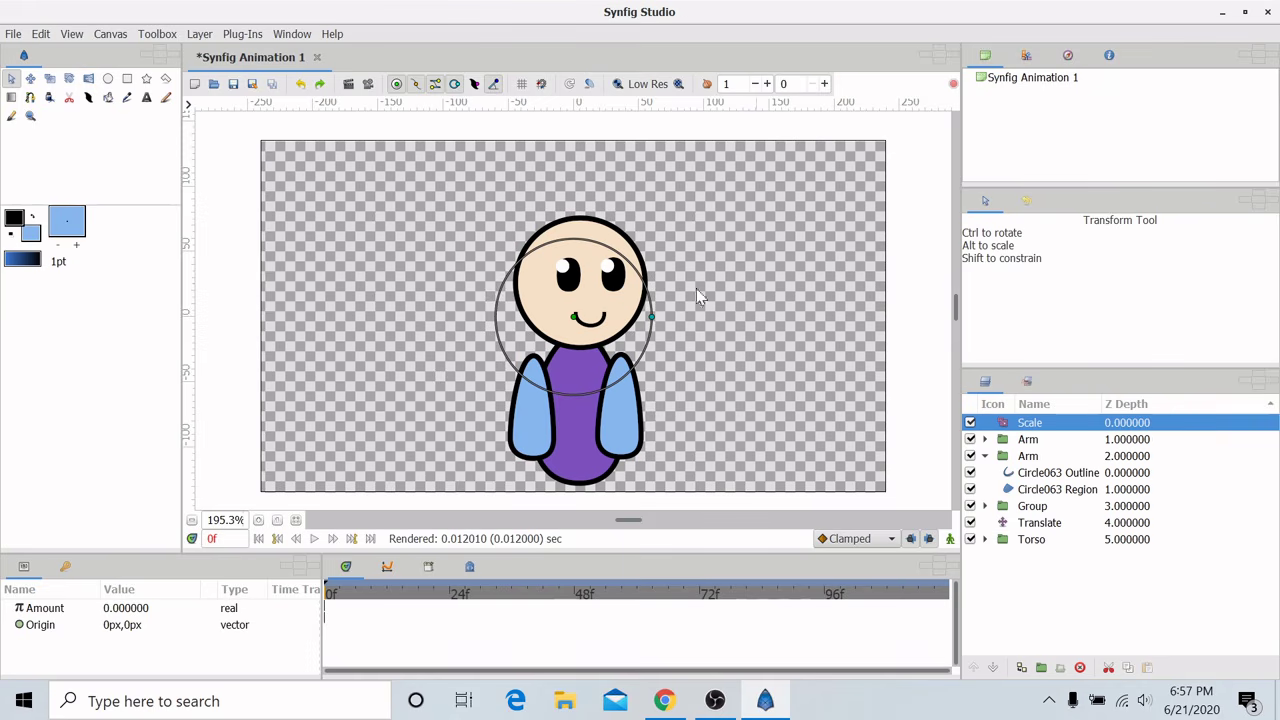
Enlarge the whole character with the Scale layer, placing its origin in the head and using an amount of about 0.15
drag(575, 319, 674, 288)
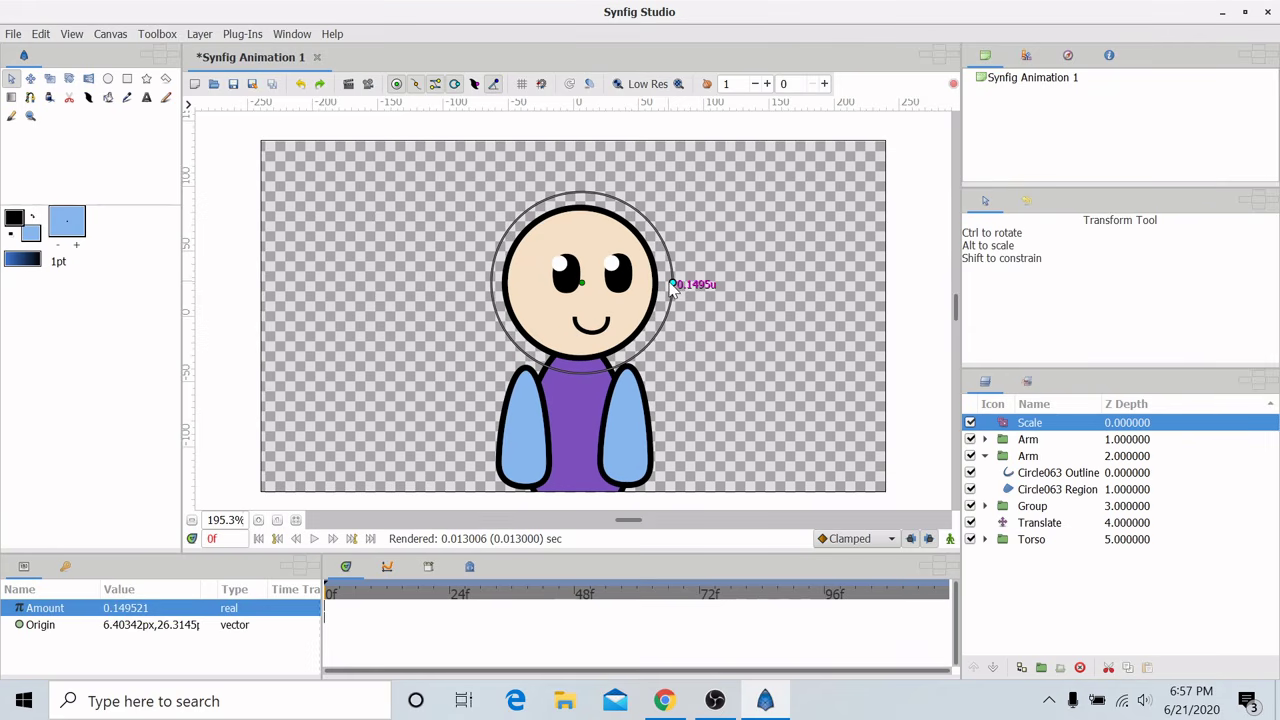
Add a Rotate layer inside the topmost Arm group and swing that arm outward about its shoulder to about -9.41°
right_click(1040, 455)
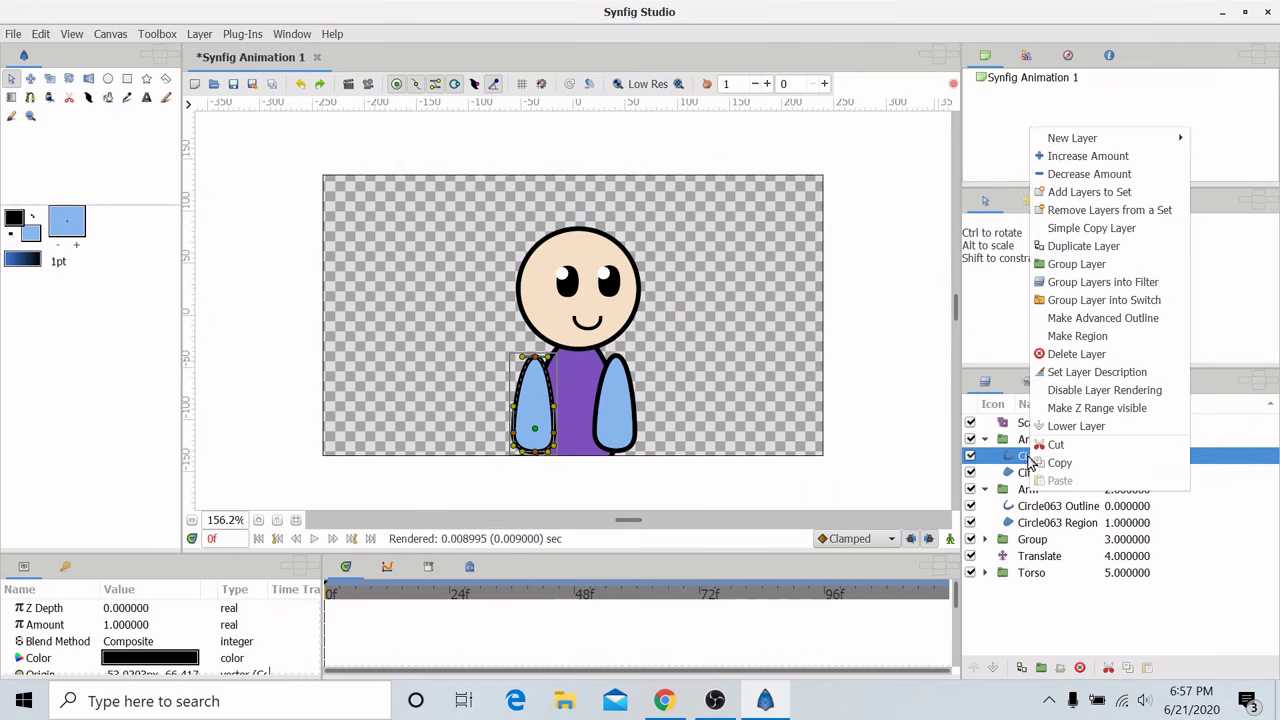
mouse_move(1072, 138)
mouse_move(965, 318)
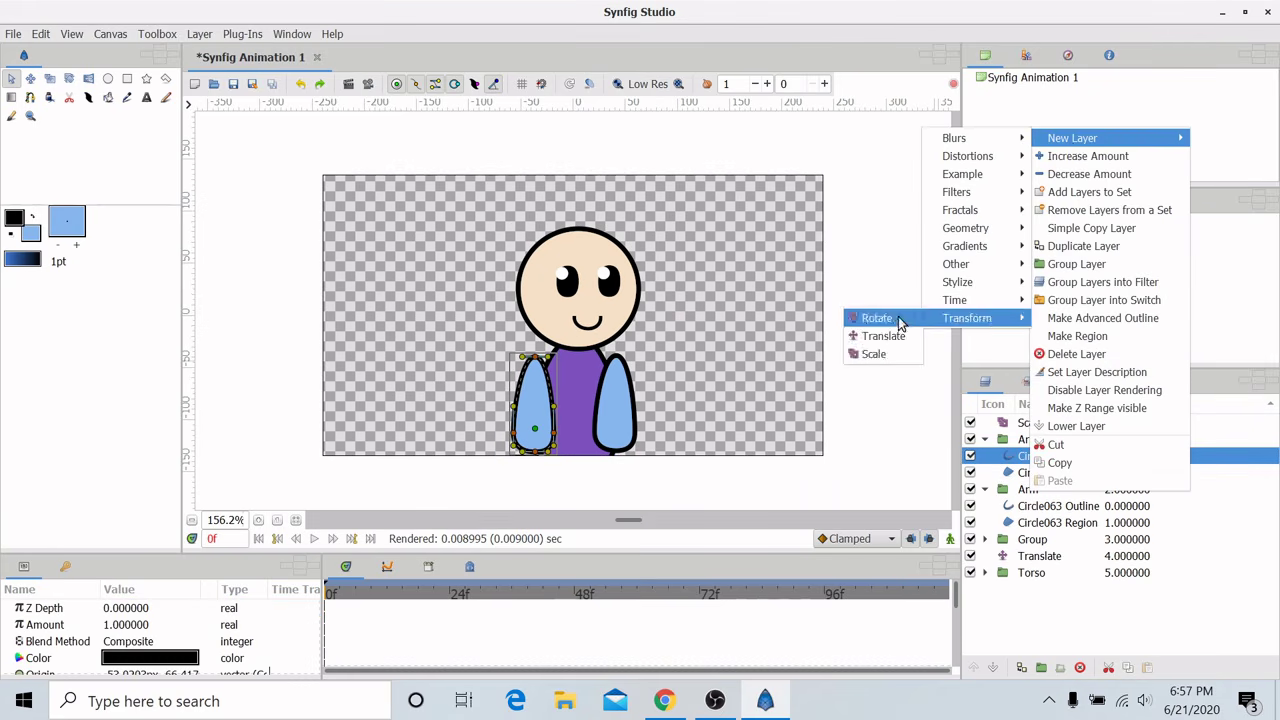
click(908, 318)
drag(588, 349, 534, 364)
drag(619, 365, 610, 380)
click(609, 378)
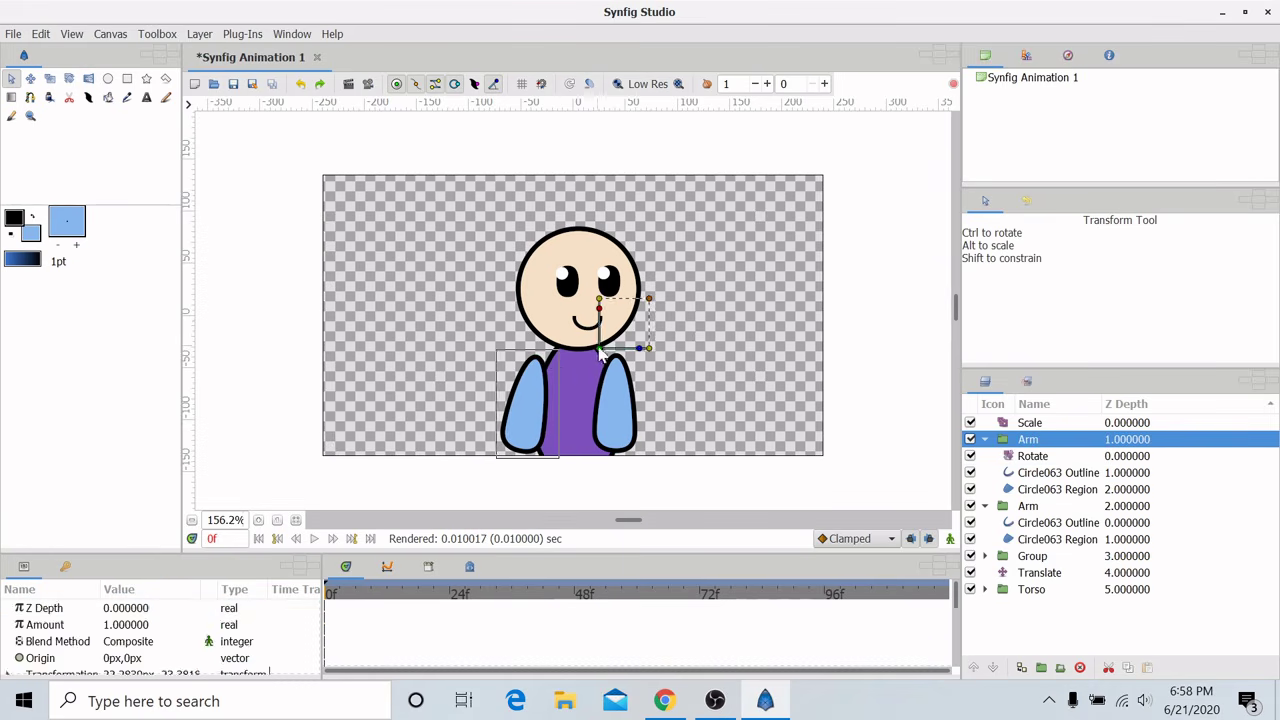
click(1032, 455)
mouse_move(610, 378)
mouse_down()
mouse_move(520, 435)
mouse_move(604, 415)
mouse_move(617, 387)
mouse_up()
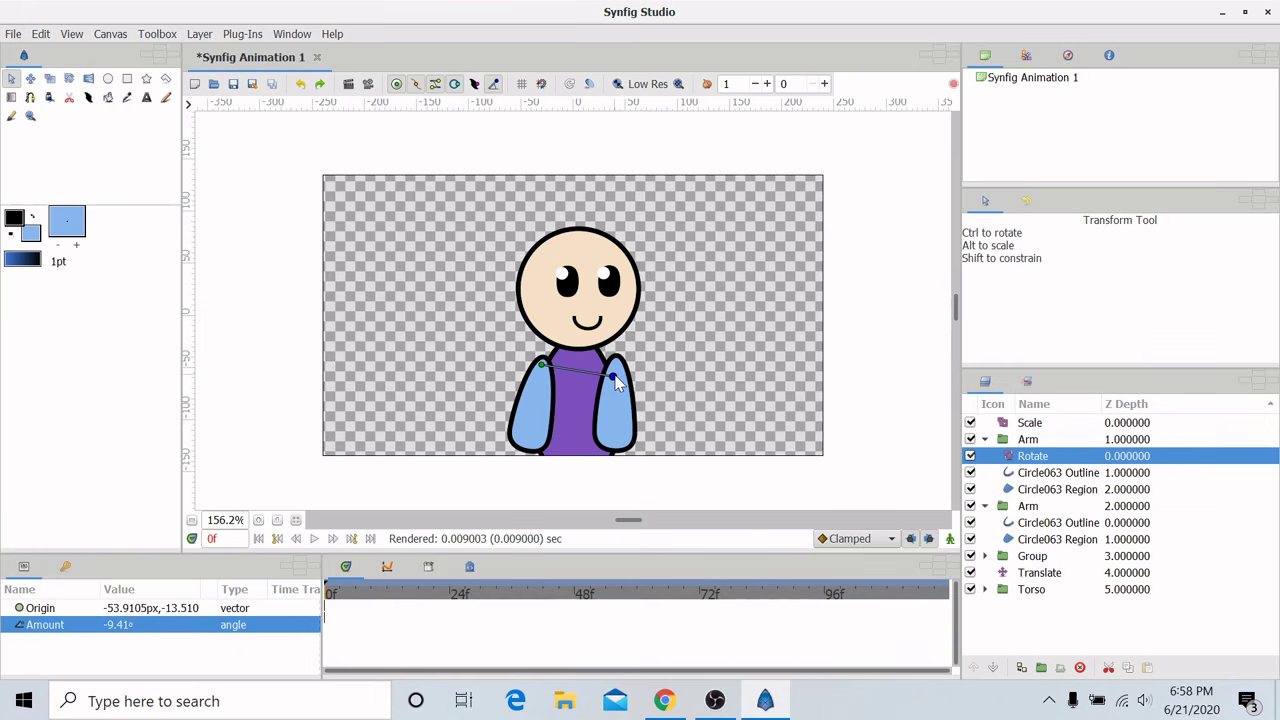
Add a Rotate layer inside the second Arm group, swing that arm slightly outward, and undo the last change
click(628, 418)
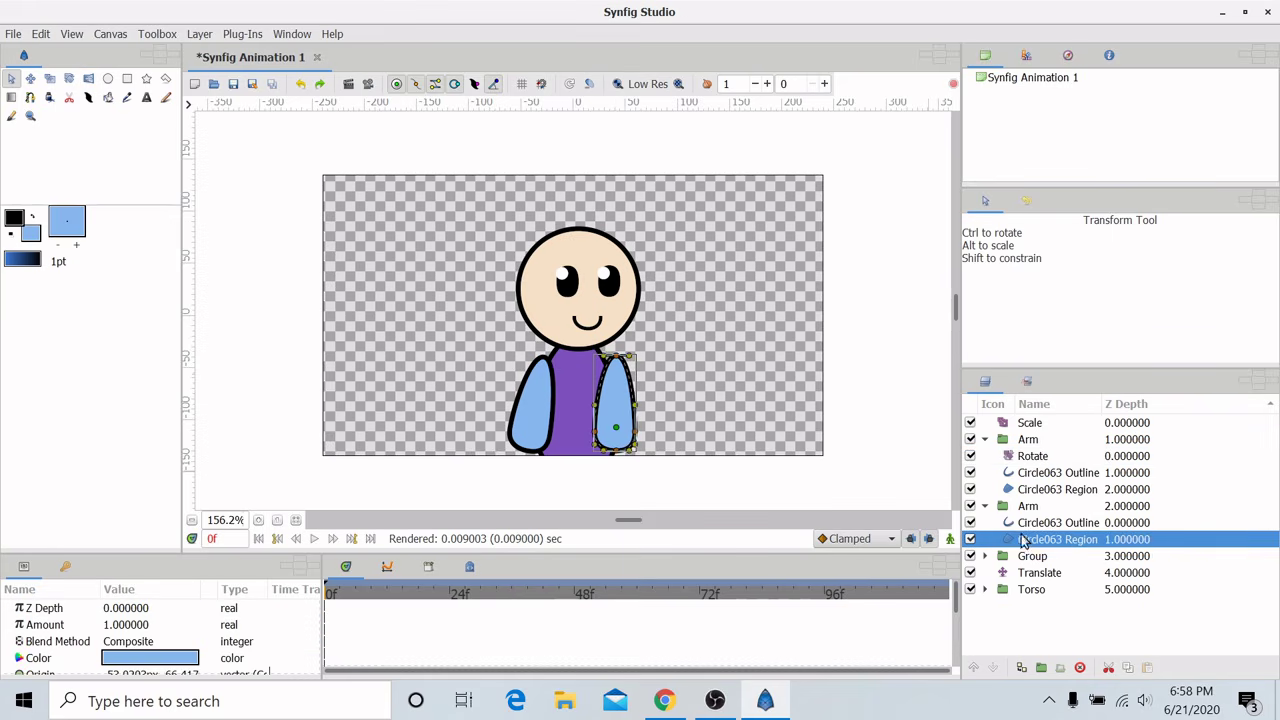
right_click(1036, 522)
mouse_move(1076, 171)
mouse_move(975, 351)
click(897, 350)
mouse_move(679, 347)
mouse_down()
mouse_move(617, 364)
mouse_move(680, 337)
mouse_move(688, 352)
mouse_up()
key(ctrl+z)
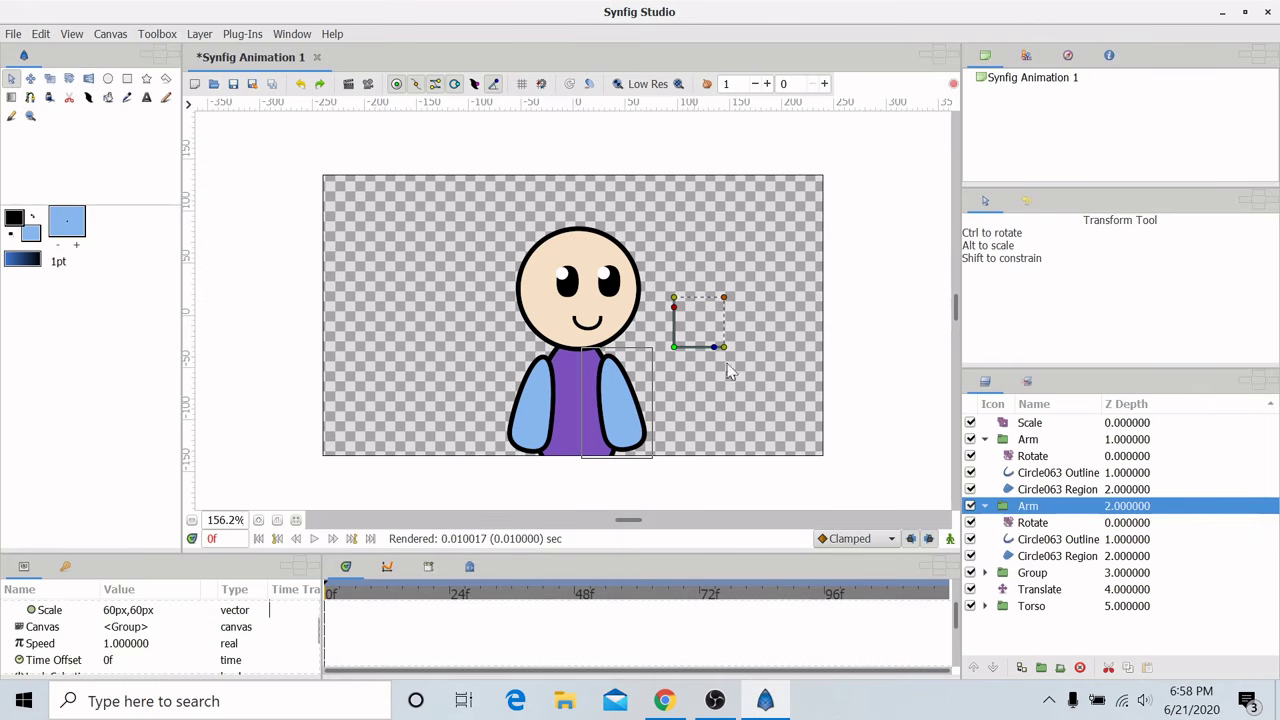
Lower the second Arm group to the bottom of the layer stack, below Torso
click(992, 667)
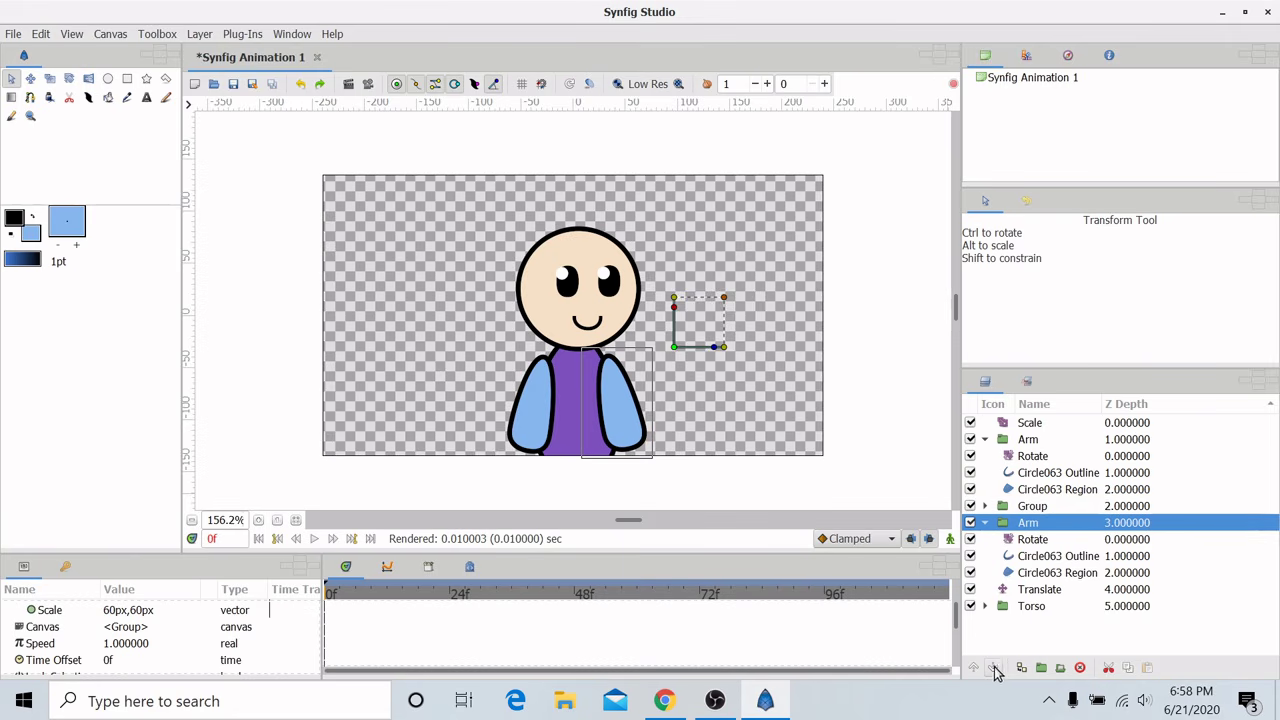
click(993, 668)
click(993, 668)
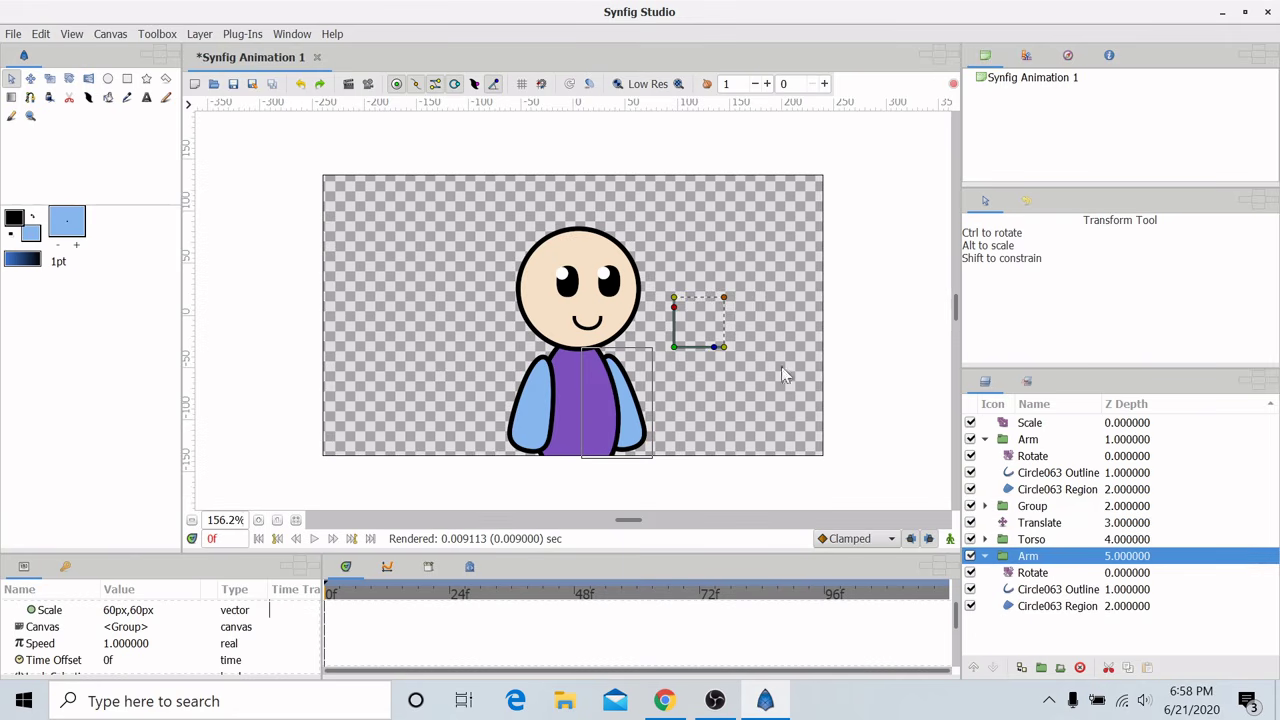
click(600, 425)
drag(540, 480, 522, 510)
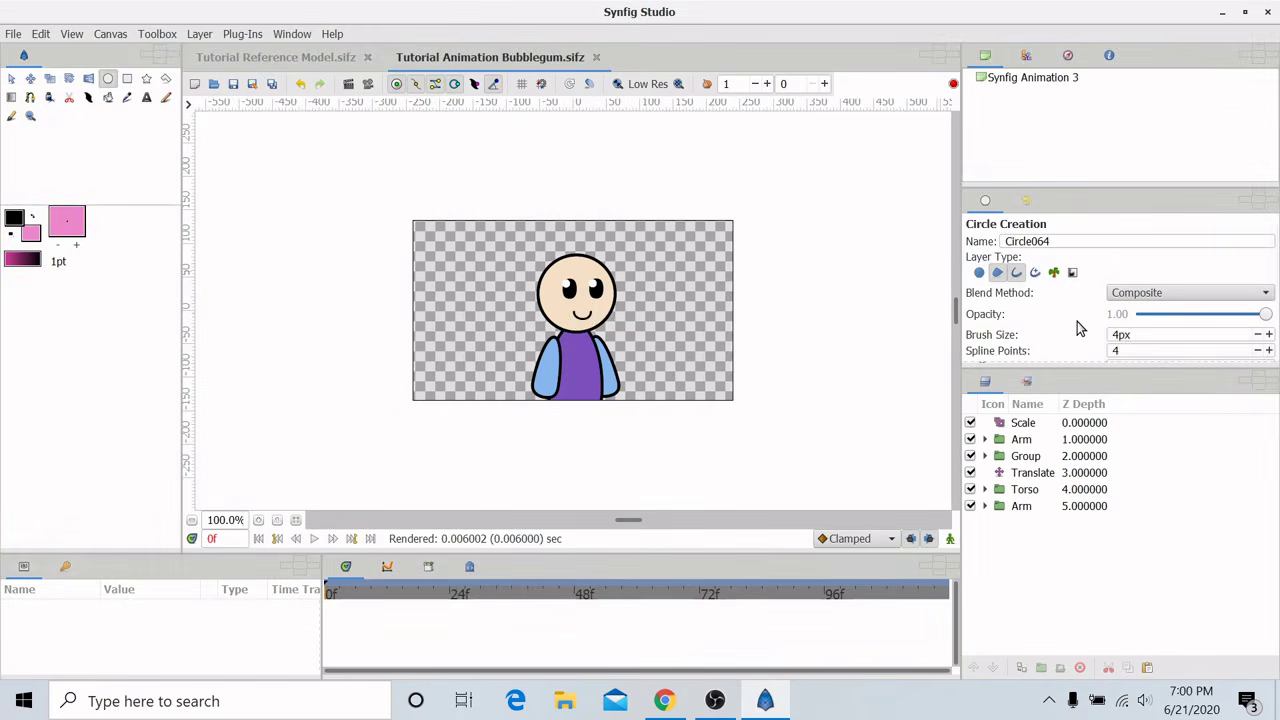
Draw a pink circle with a radius of about 17 px over the mouth as the bubblegum
mouse_move(580, 313)
mouse_down()
mouse_move(569, 320)
mouse_move(578, 276)
mouse_move(604, 287)
mouse_move(572, 315)
mouse_move(544, 316)
mouse_up()
click(350, 180)
Draw a spiky pink gum splat across the face and delete the topmost layer, keeping the splat's filled region
click(49, 97)
scroll(1237, 317, down, 3)
double_click(1135, 302)
text(1)
click(11, 78)
click(582, 302)
click(1045, 423)
key(Delete)
Rename the splat region layer as Gumsplat and the circle layer as Perfect Gum
double_click(1045, 424)
text(Gumsplat)
key(Return)
double_click(1037, 440)
text(Perfect Gum)
key(Return)
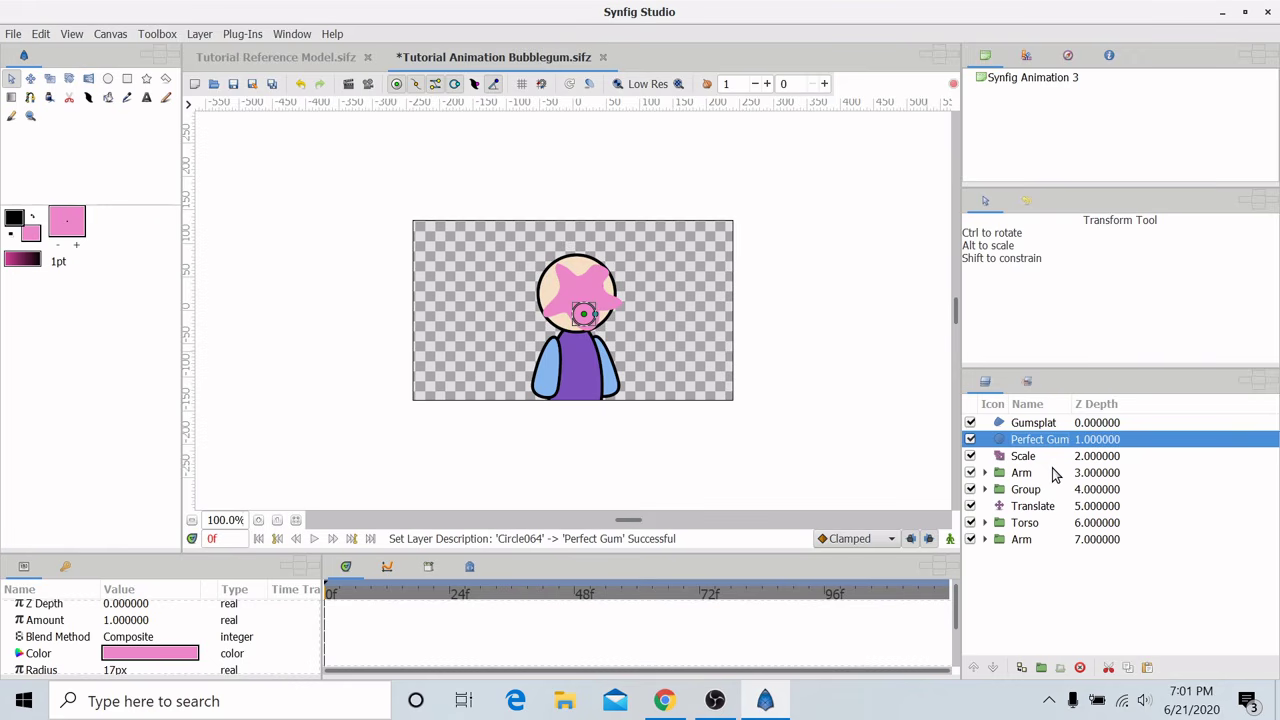
Hide the Gumsplat layer and turn on animate editing mode
click(977, 423)
click(971, 423)
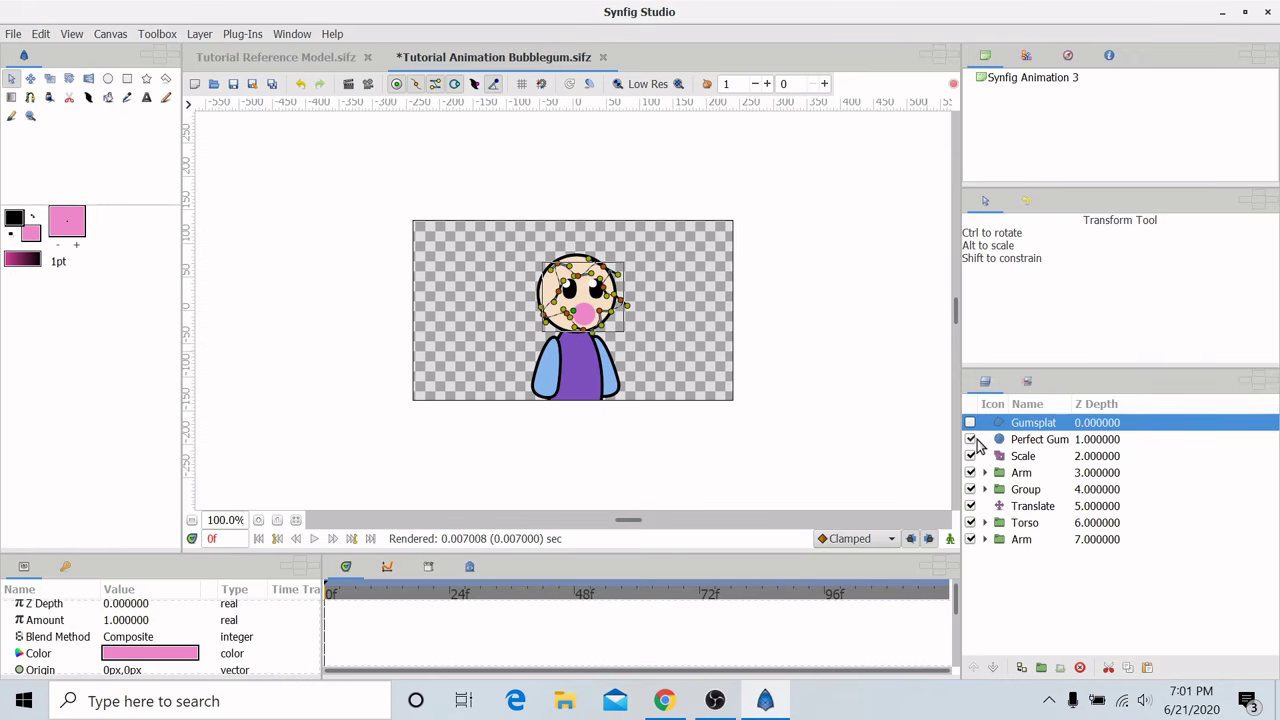
click(951, 540)
click(951, 540)
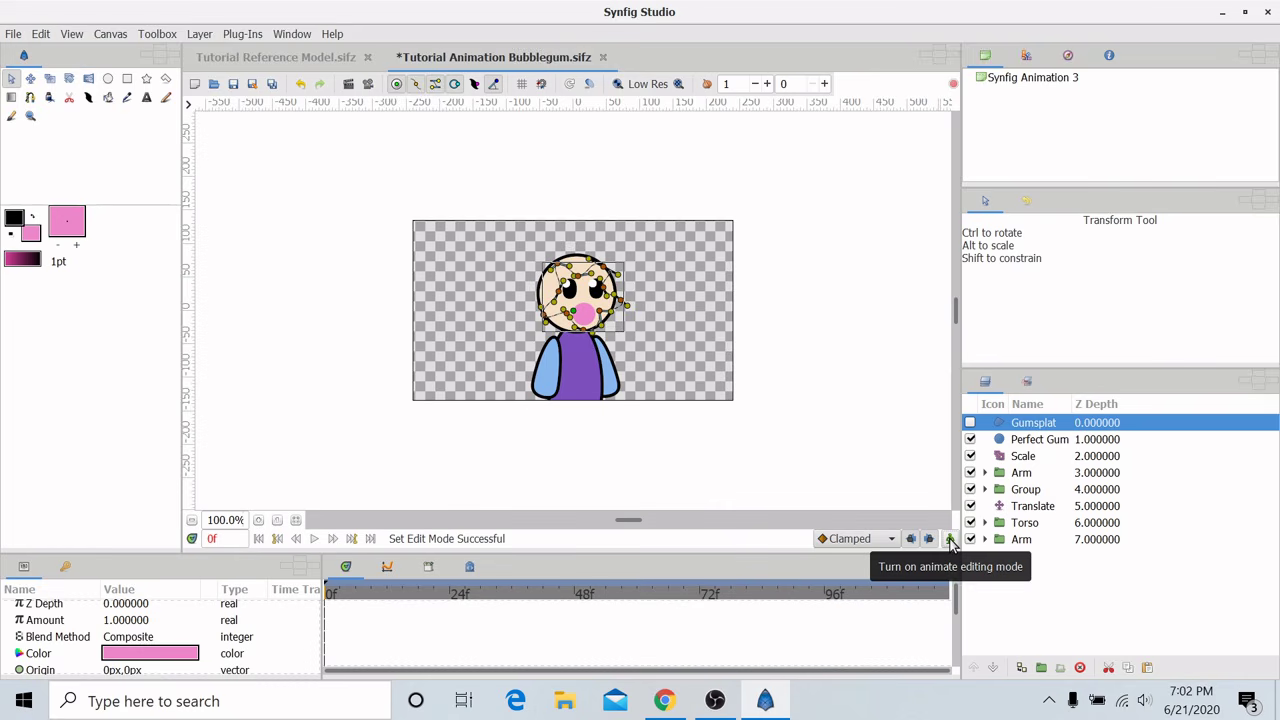
click(951, 540)
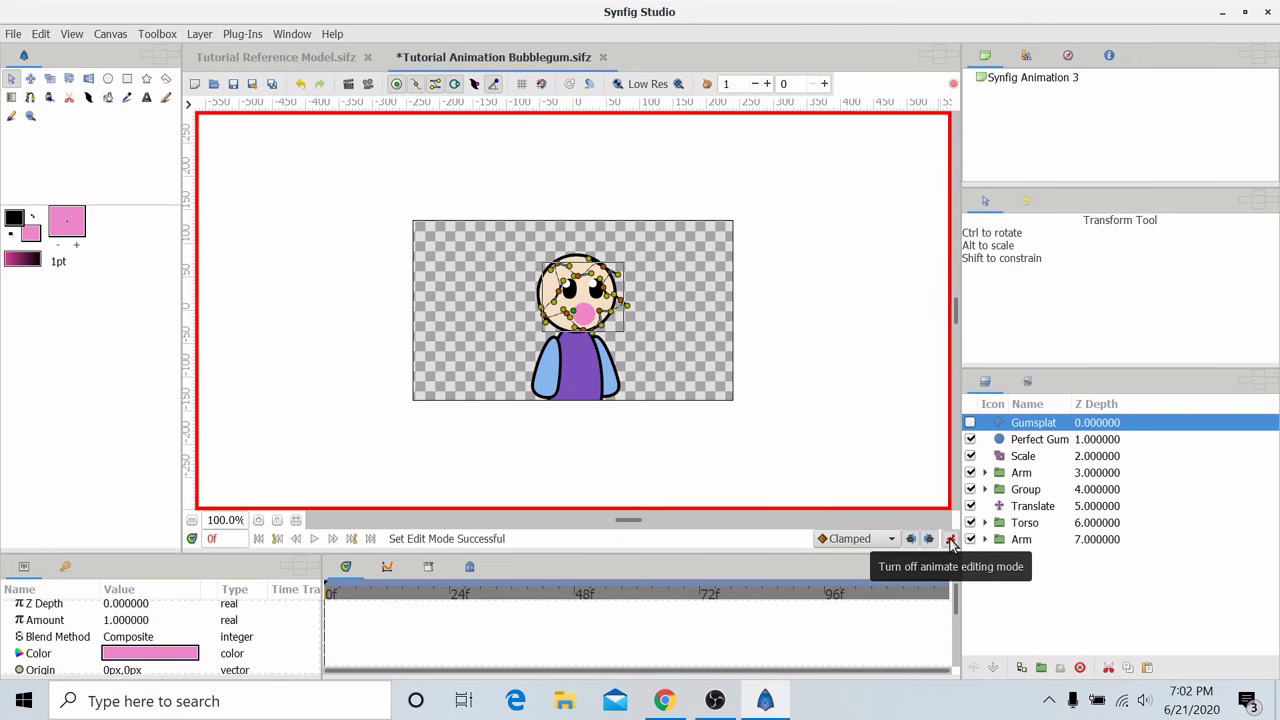
Add a keyframe at frame 24 and describe it as Blowing Bubble
click(452, 594)
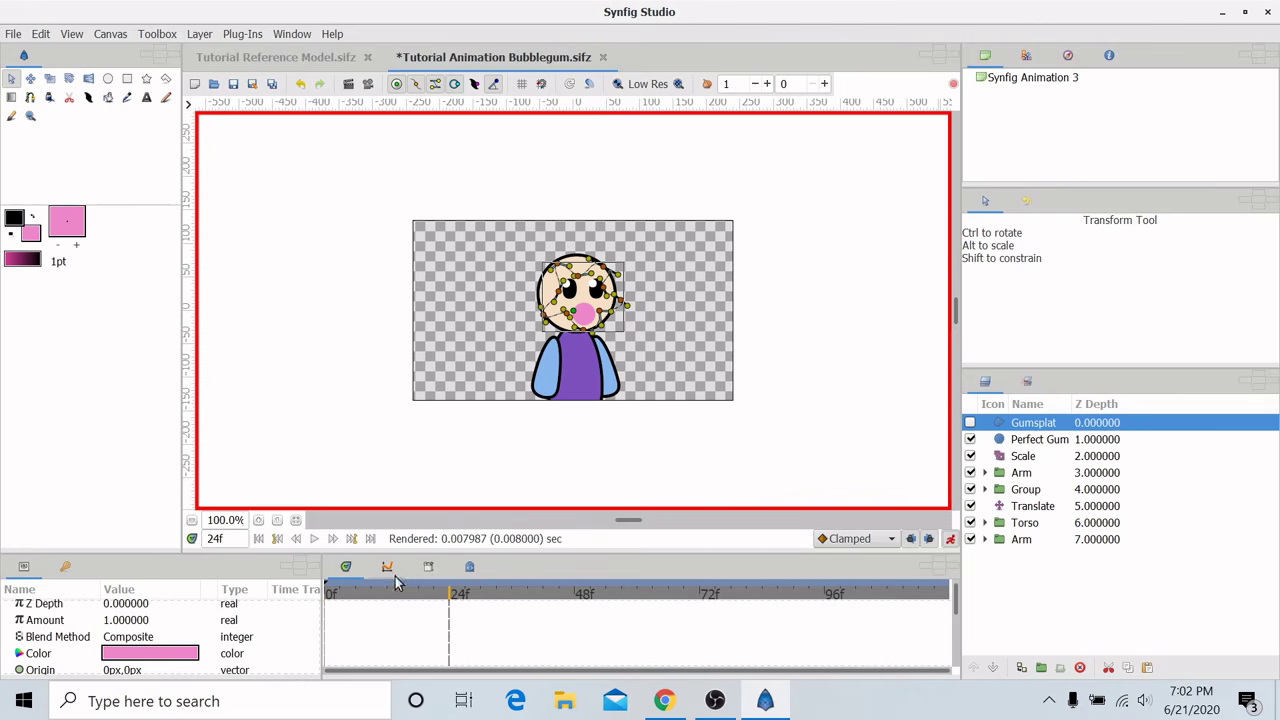
click(67, 570)
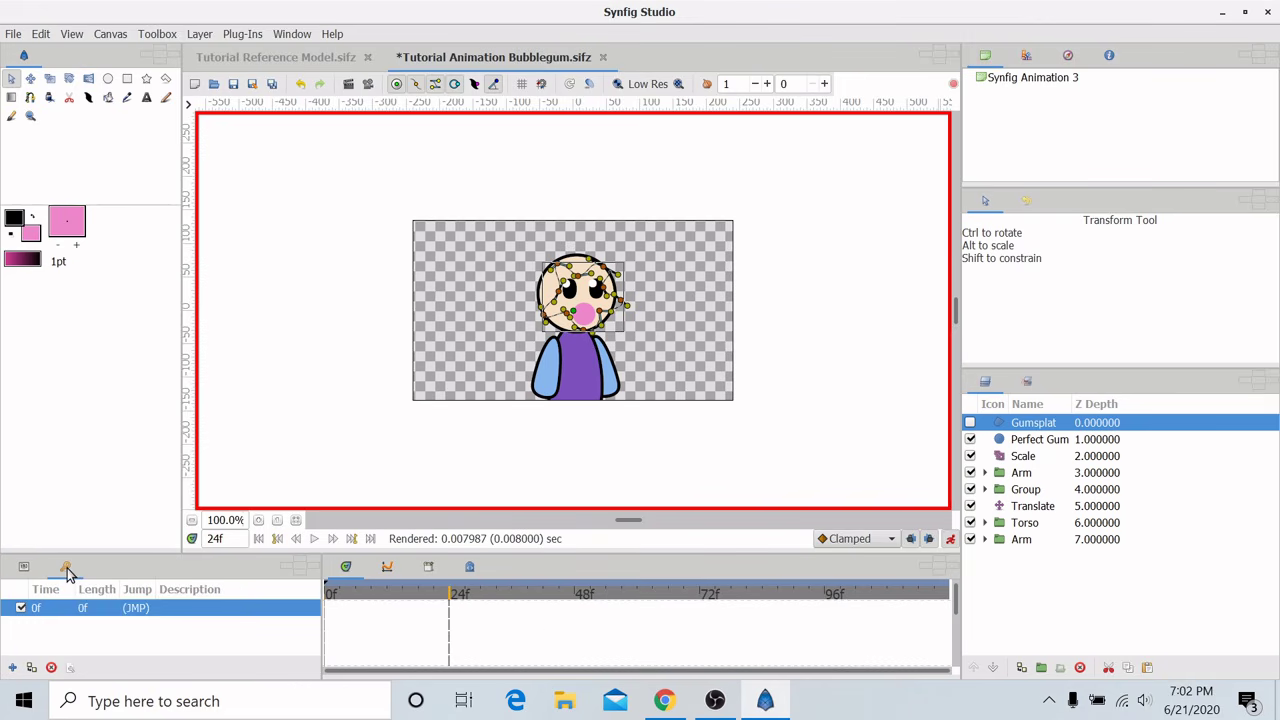
click(14, 667)
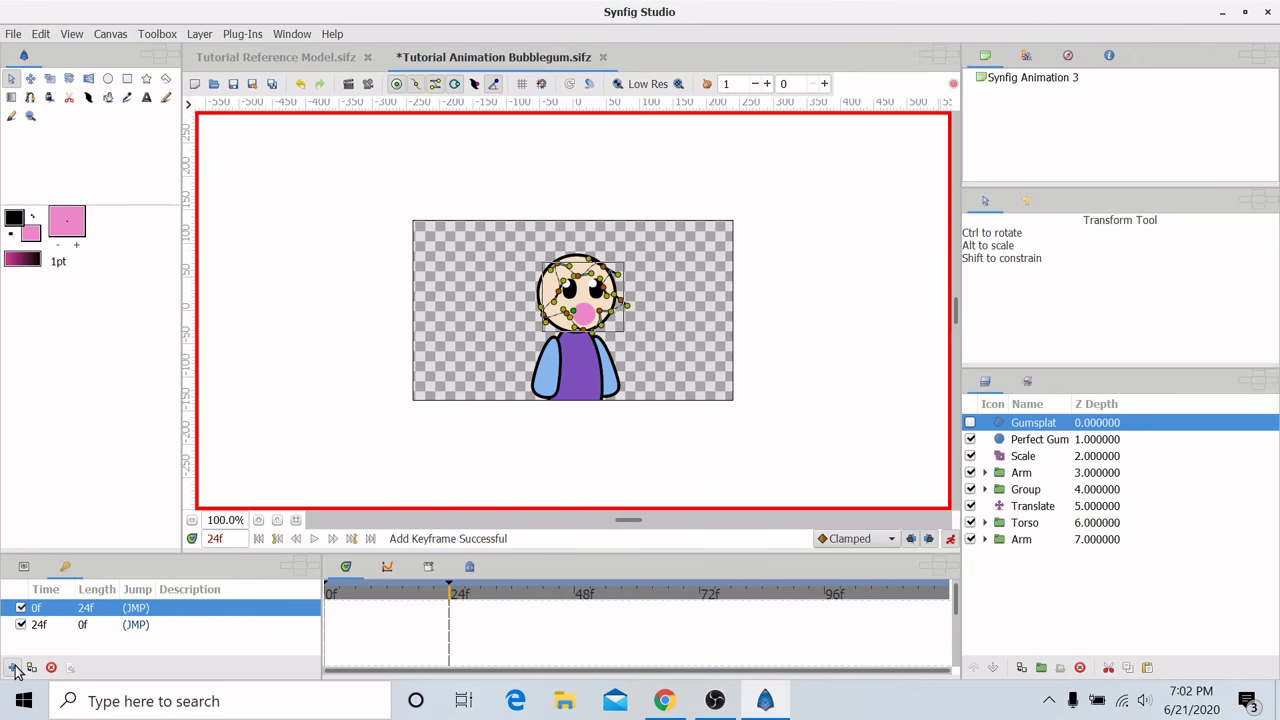
double_click(277, 624)
text(Blowing Bubble)
key(Return)
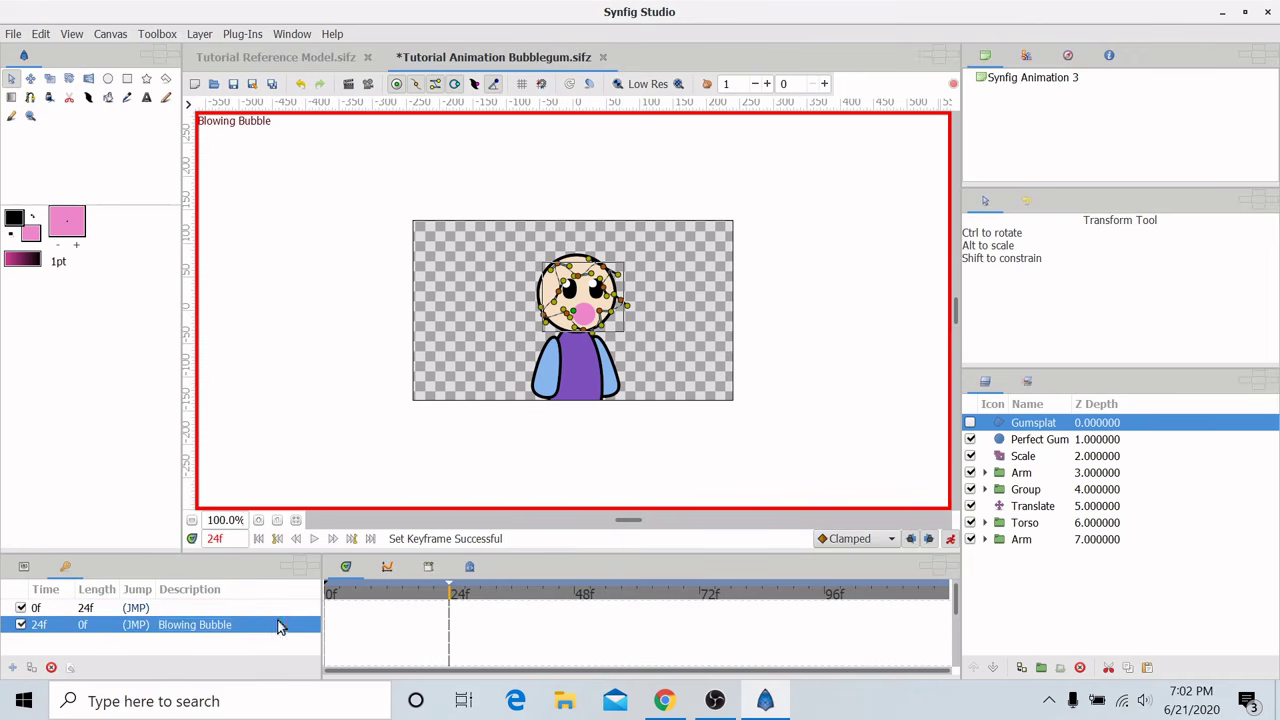
At frame 24, enlarge the Perfect Gum circle to a radius of about 46 px, shift it slightly upward, and preview the growth
click(1034, 440)
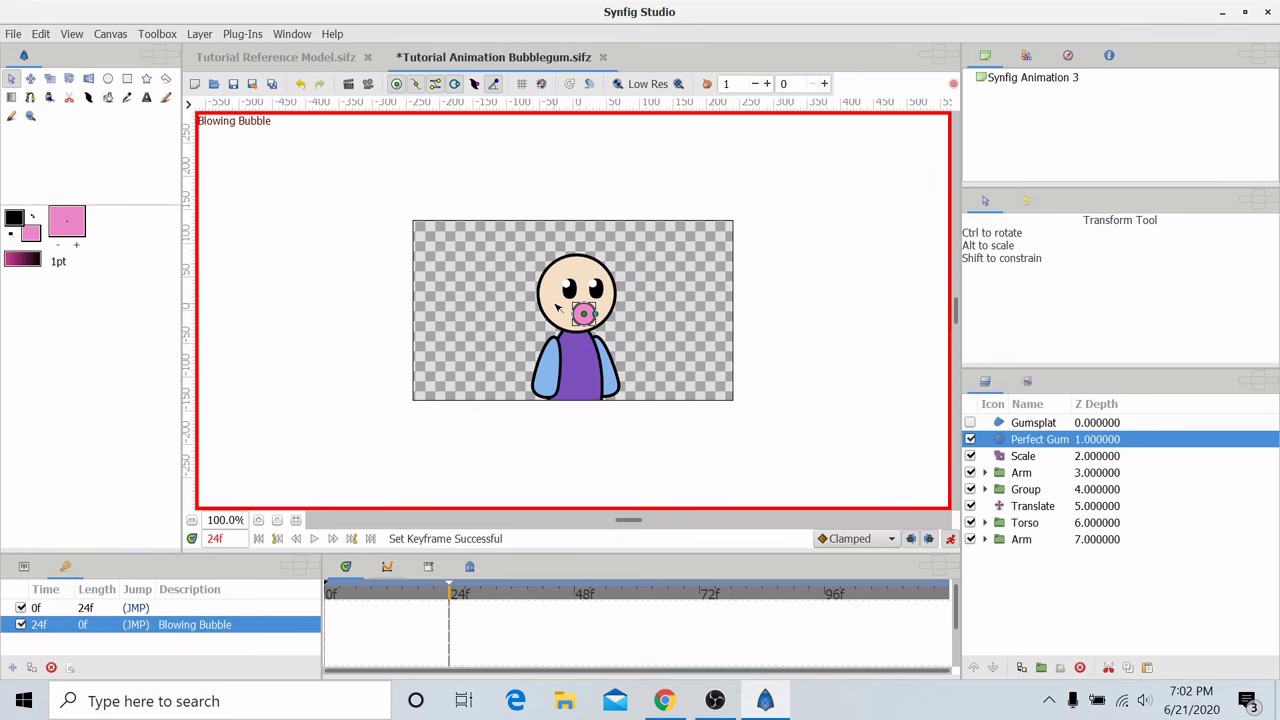
mouse_move(590, 313)
mouse_down()
mouse_move(617, 309)
mouse_move(585, 299)
mouse_up()
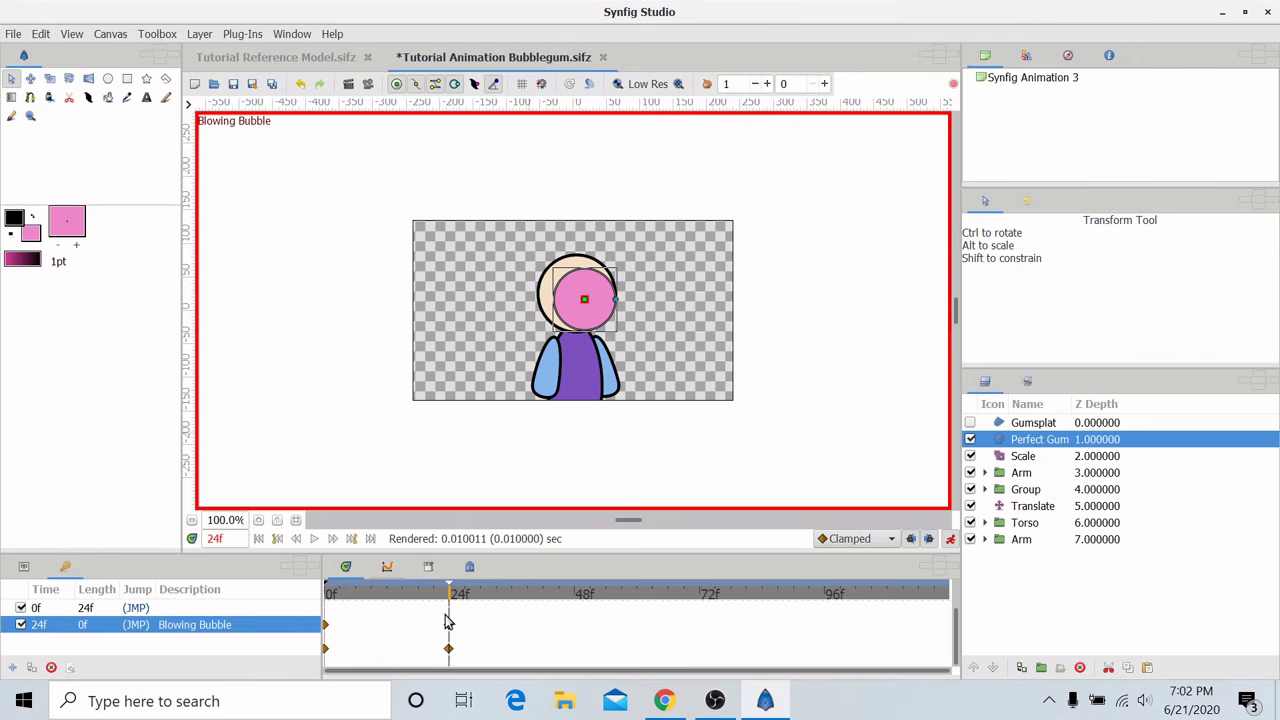
click(24, 567)
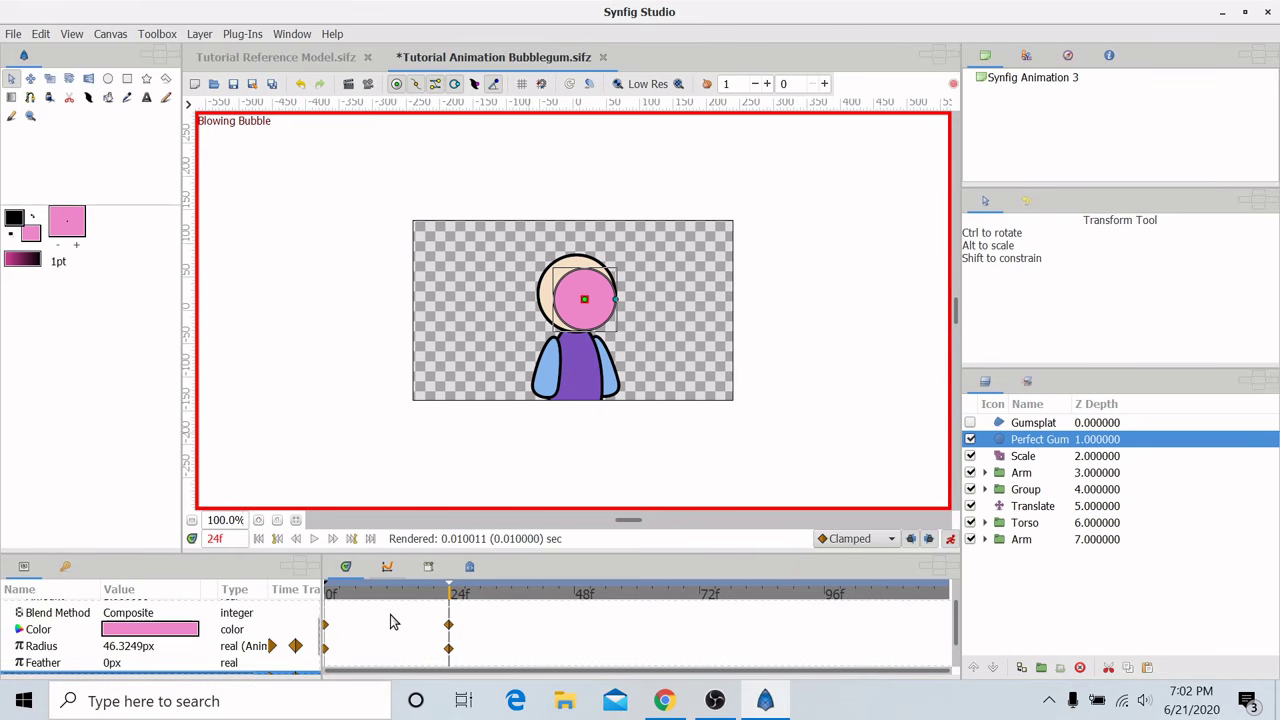
drag(420, 597, 450, 597)
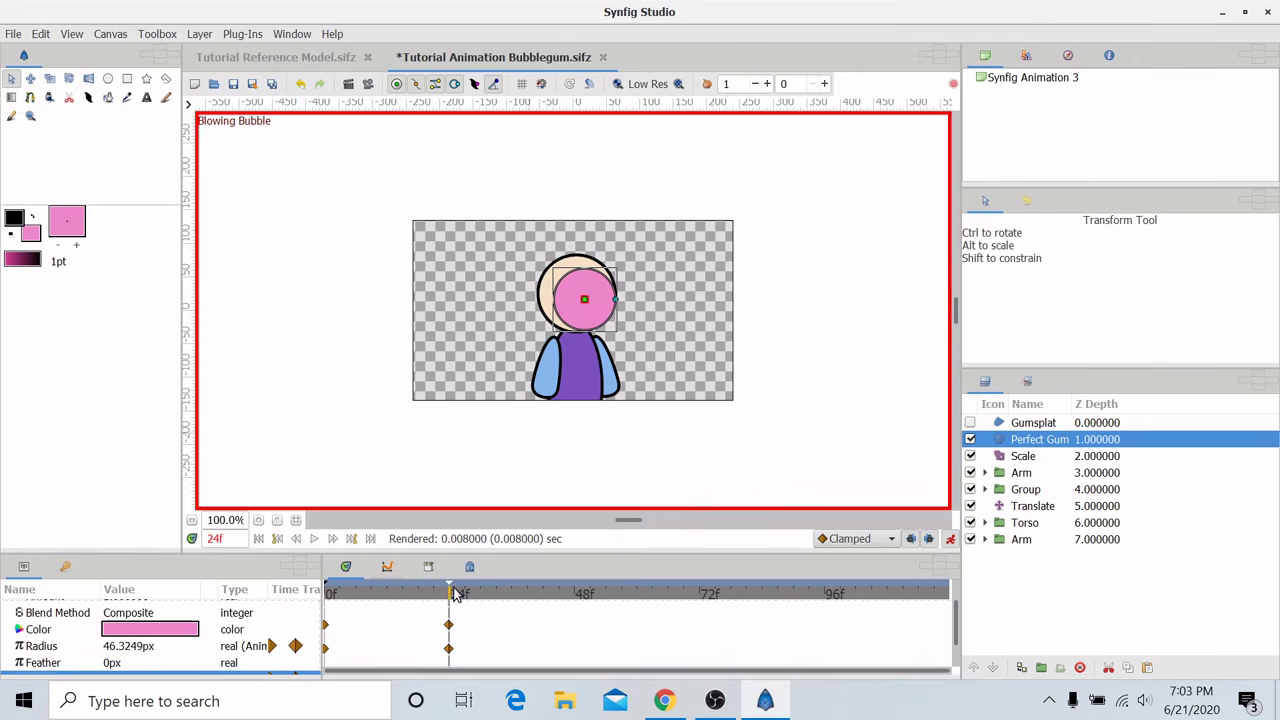
Set the Perfect Gum layer's Amount to 0 at frame 24
drag(455, 591, 448, 626)
click(137, 621)
click(137, 621)
text(0)
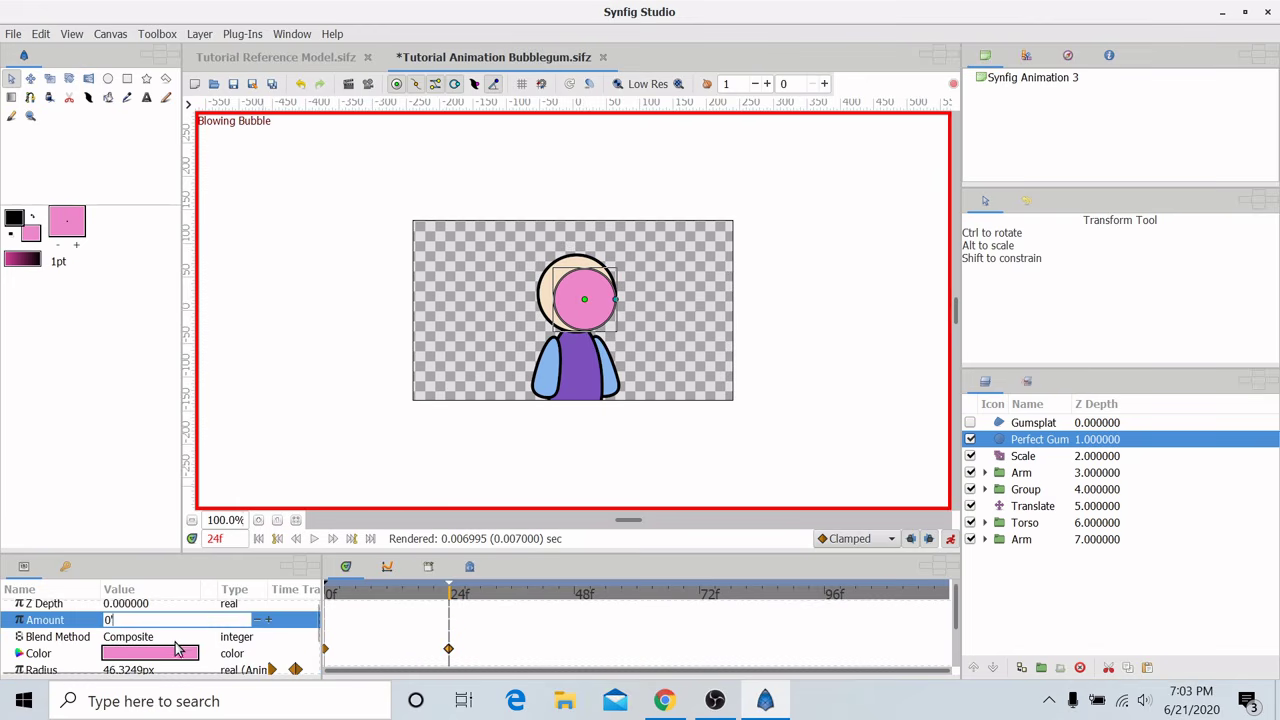
key(Return)
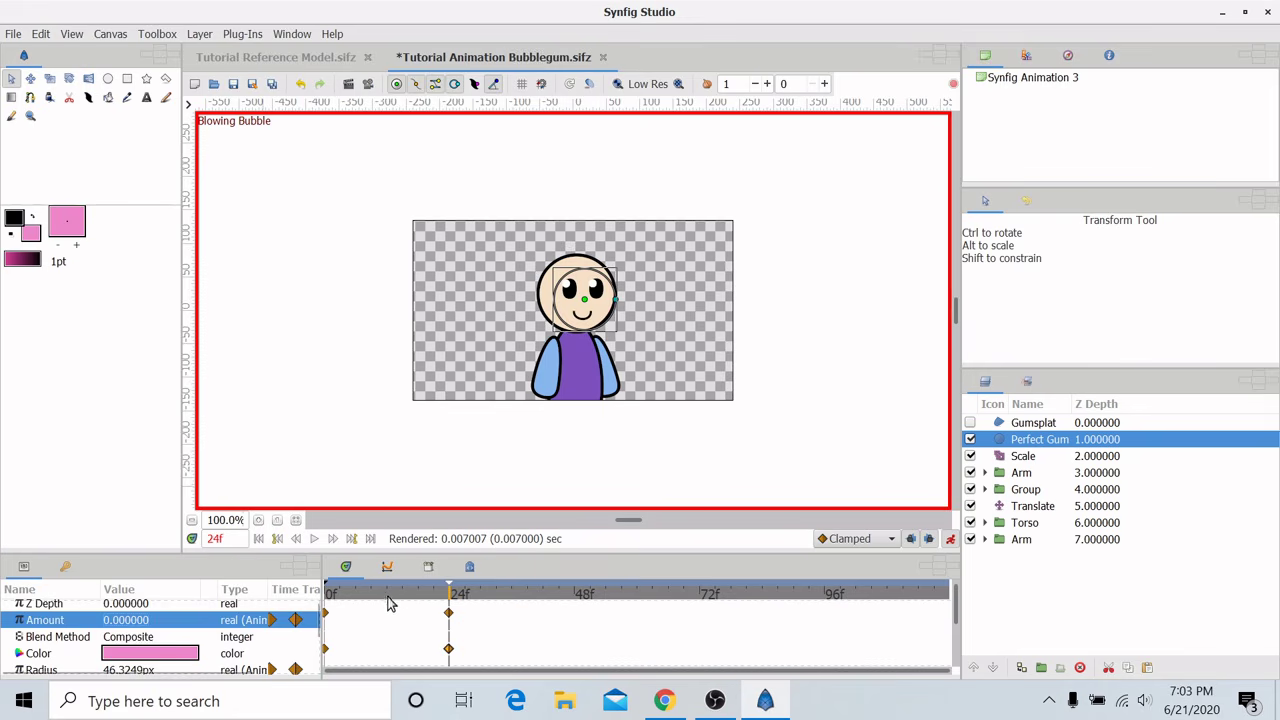
Set both sides of Perfect Gum's Amount waypoint at frame 24 to Constant interpolation, and preview the frames around it
click(390, 596)
drag(390, 596, 426, 598)
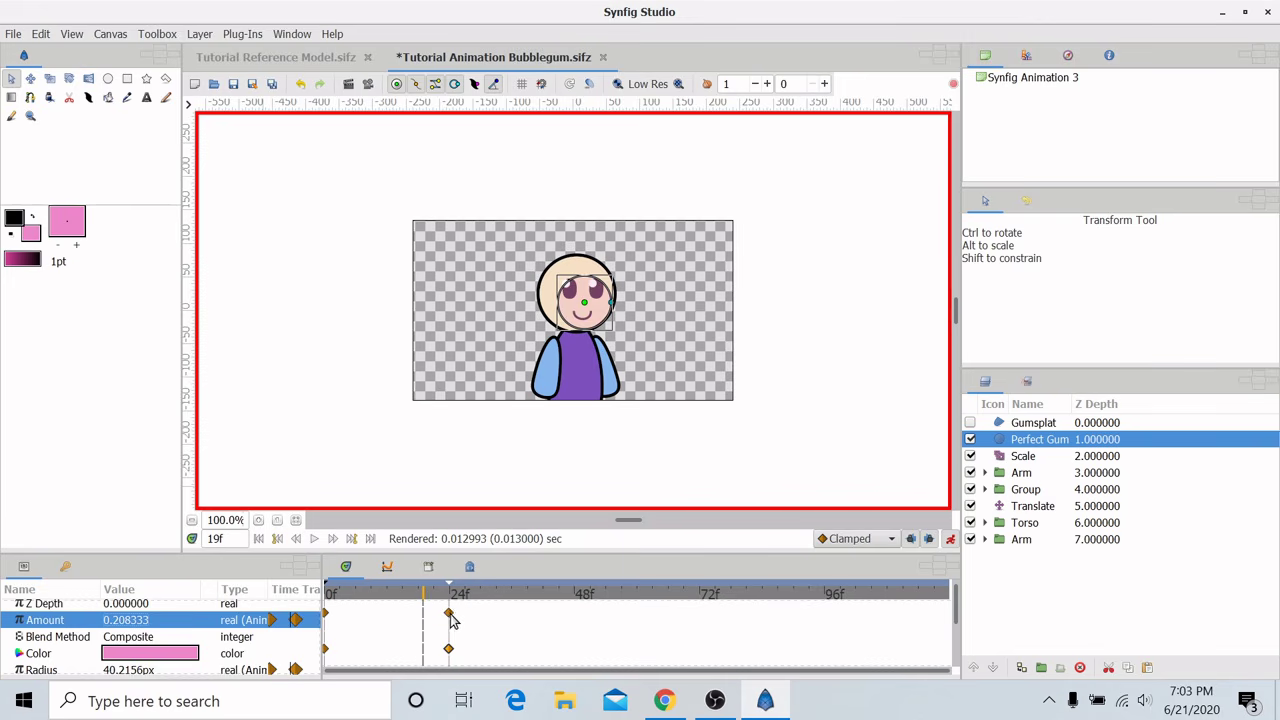
right_click(449, 614)
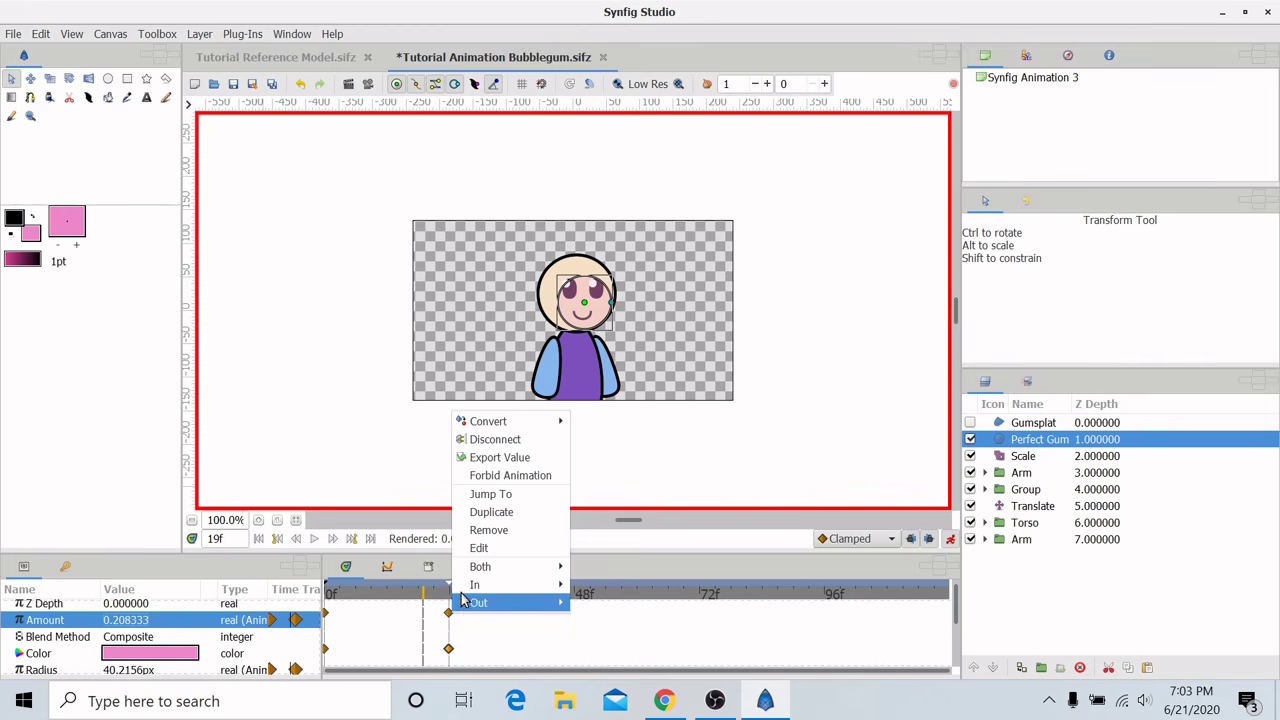
mouse_move(478, 572)
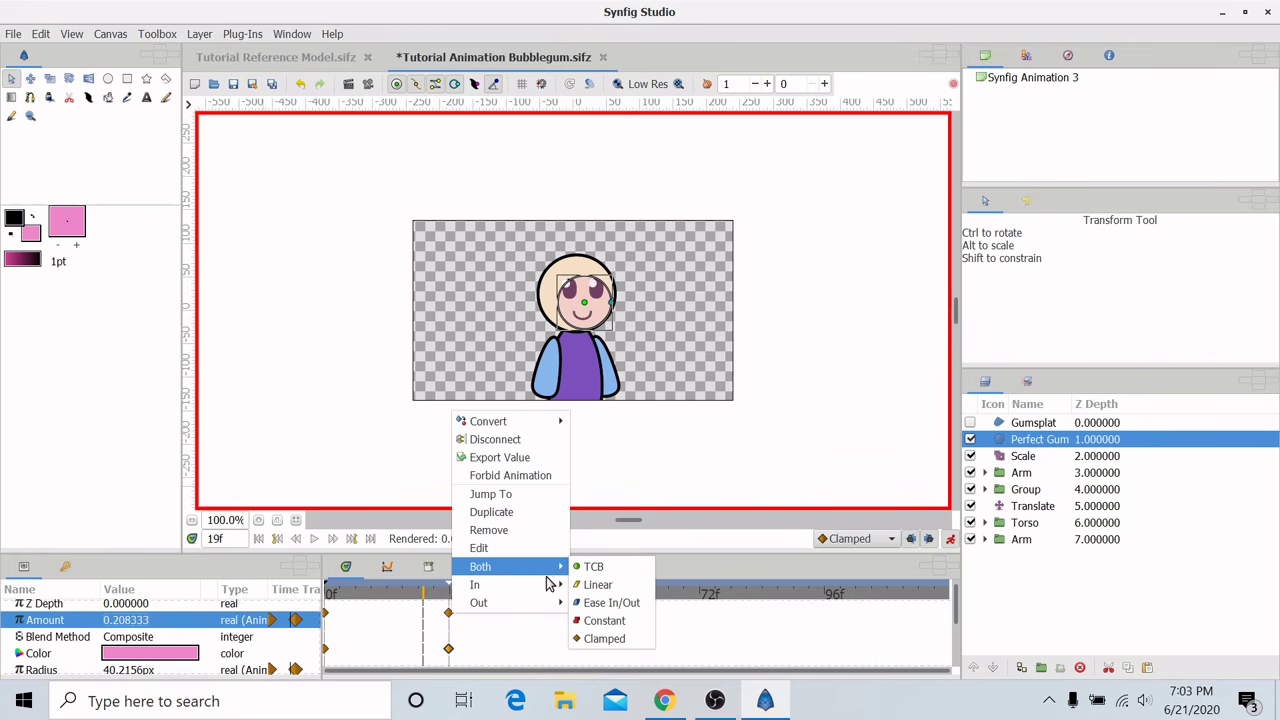
click(603, 621)
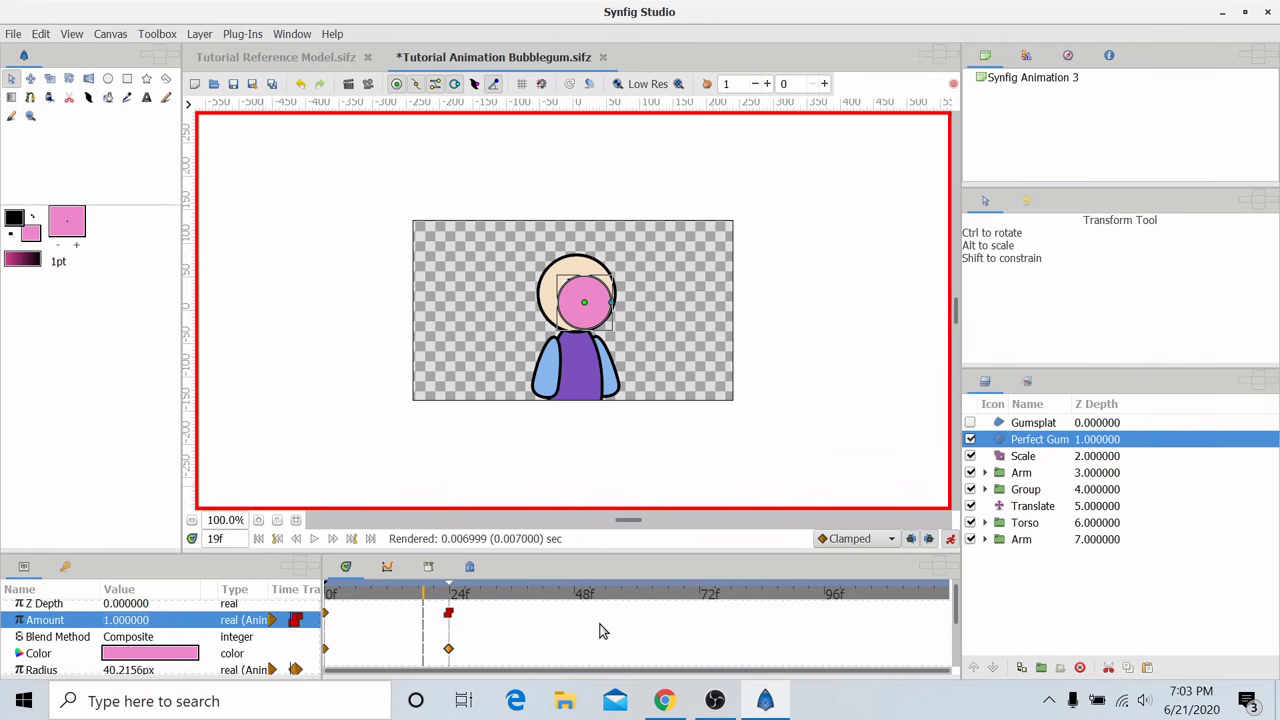
drag(436, 596, 453, 597)
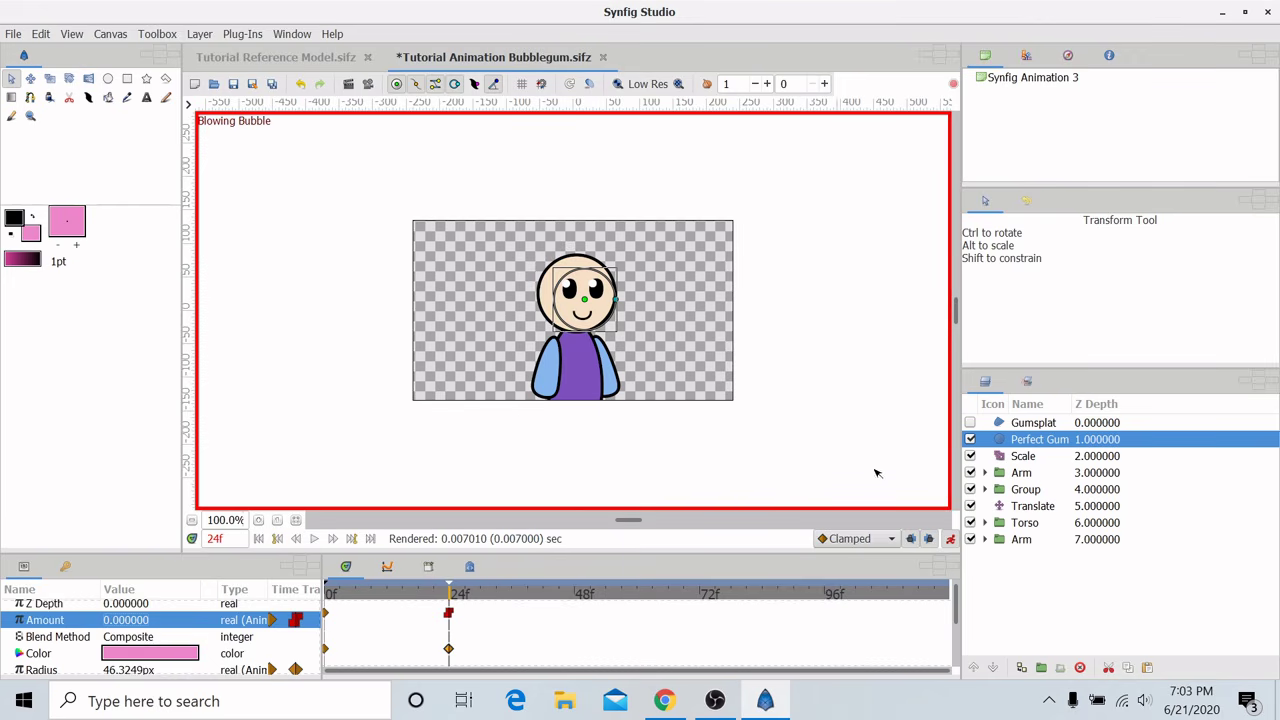
Show the Gumsplat layer again and set the default interpolation to Constant
click(970, 423)
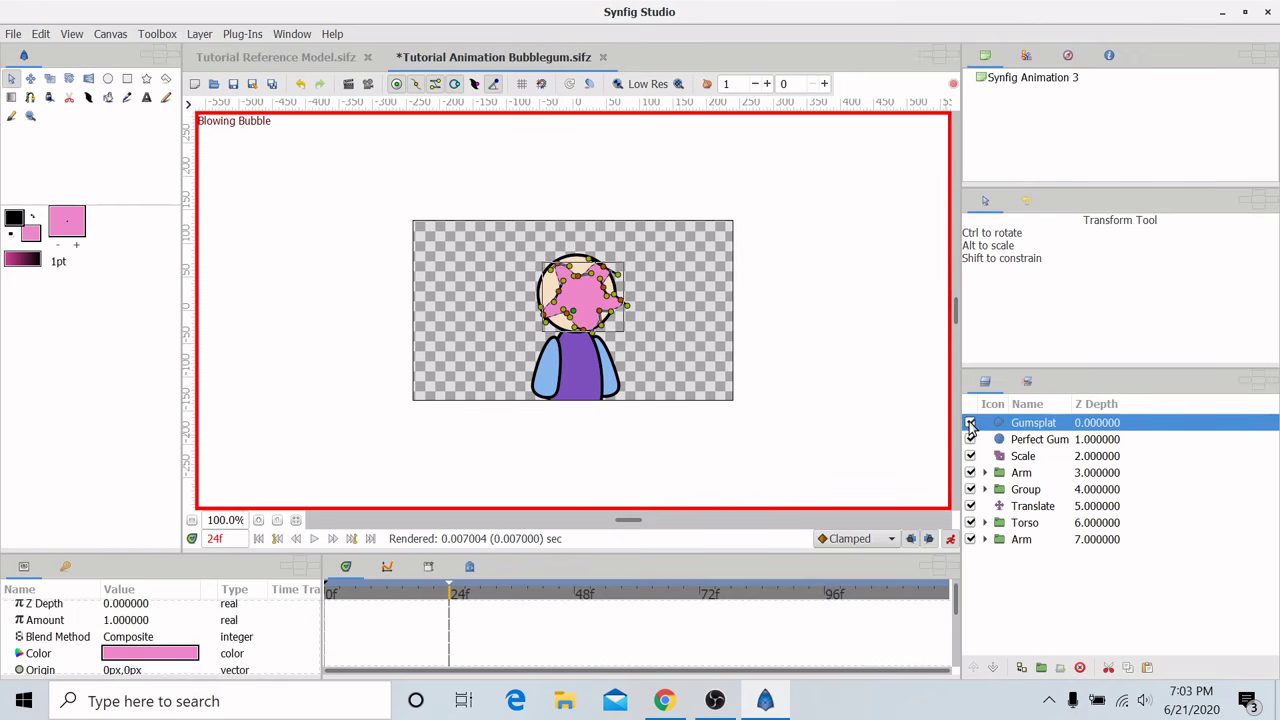
click(858, 538)
click(838, 585)
Set the Gumsplat layer's Amount to 0 at frame 0 and preview the change around frame 24
drag(355, 600, 320, 597)
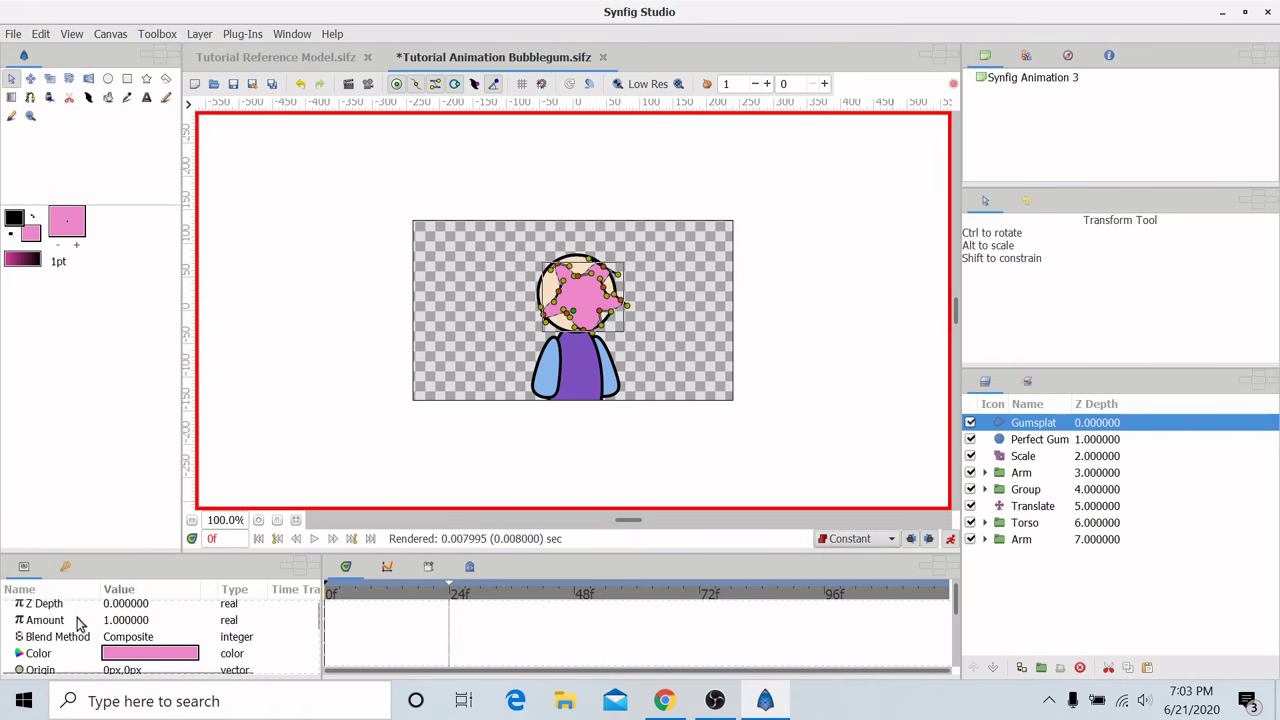
double_click(128, 620)
text(0)
key(Return)
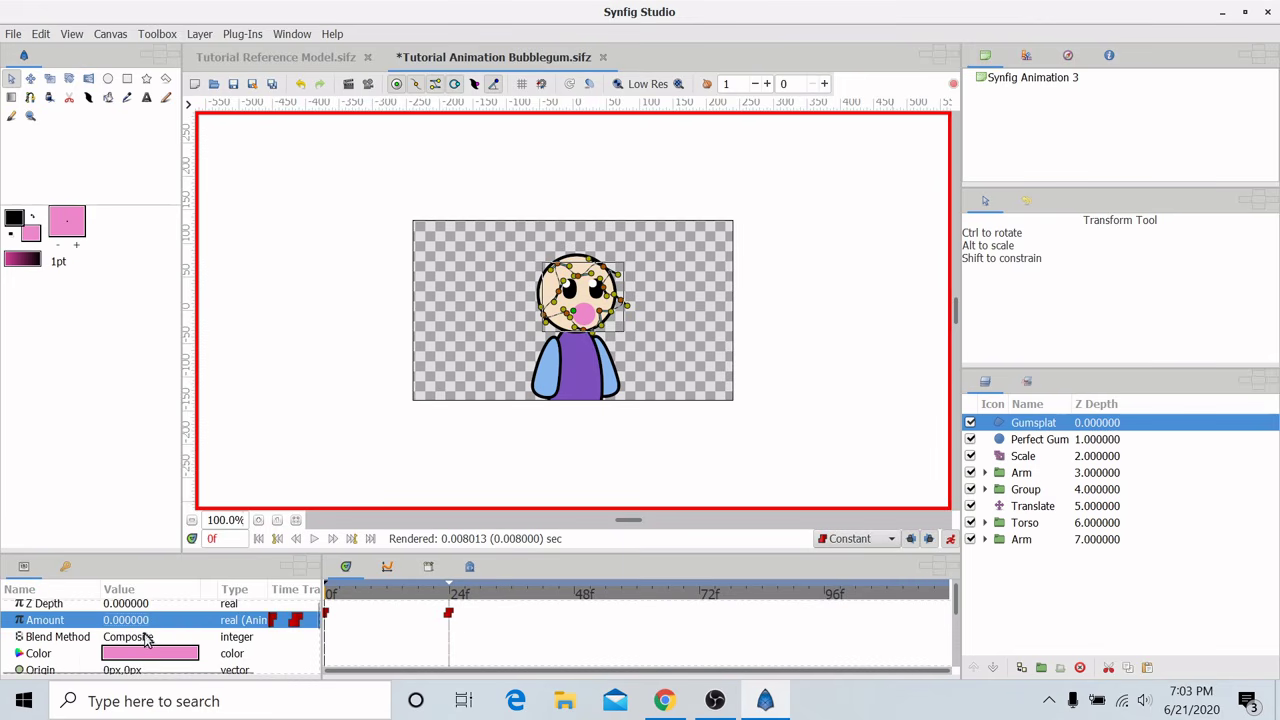
click(434, 594)
drag(434, 594, 455, 597)
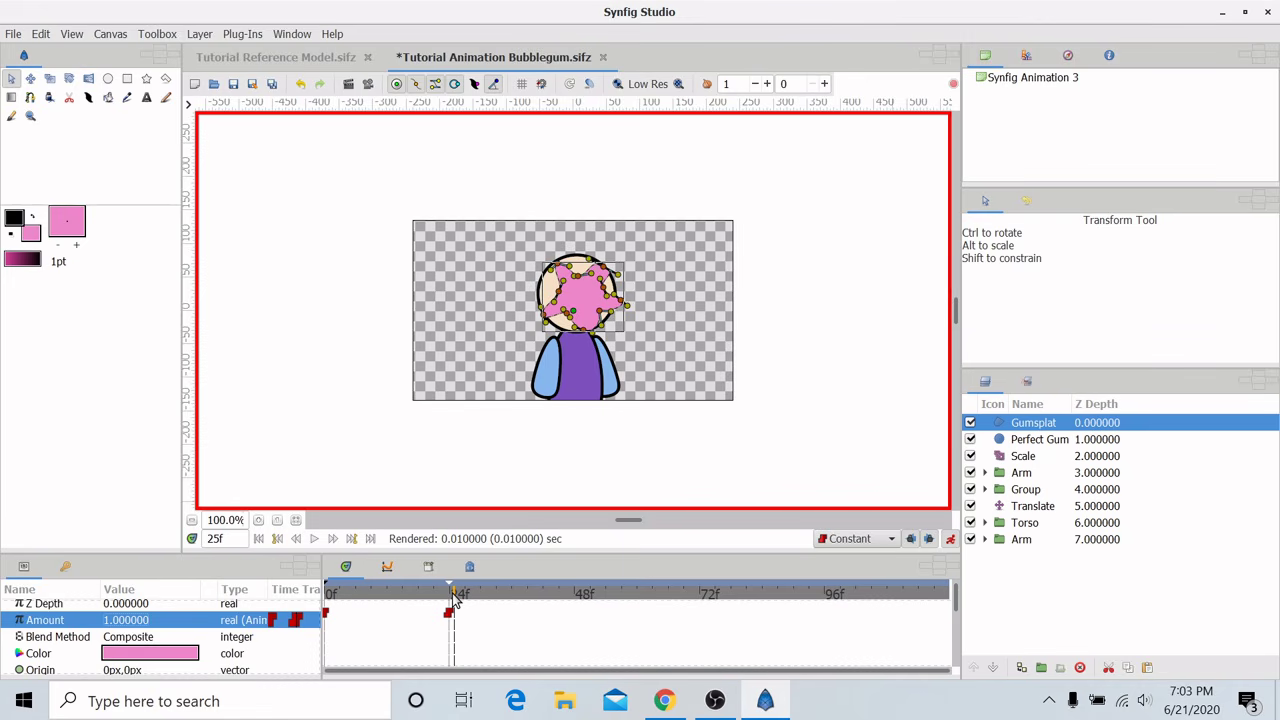
Set the default interpolation back to Clamped
click(860, 540)
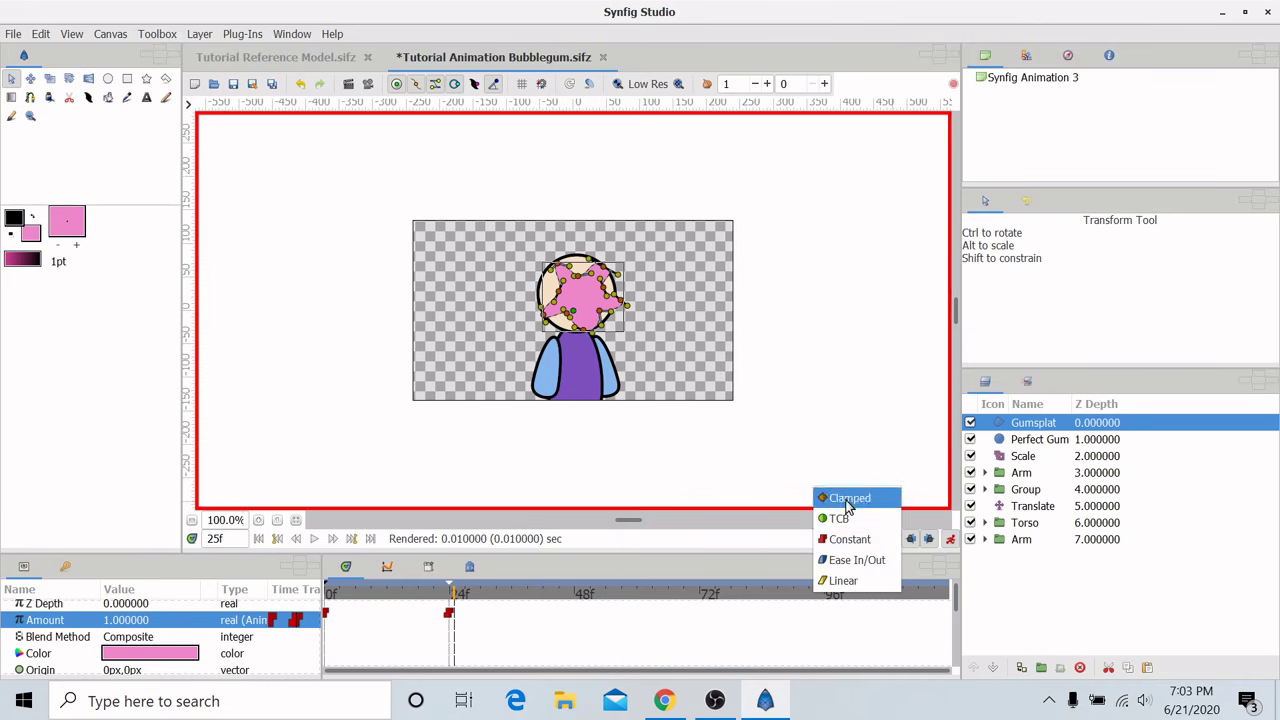
click(847, 499)
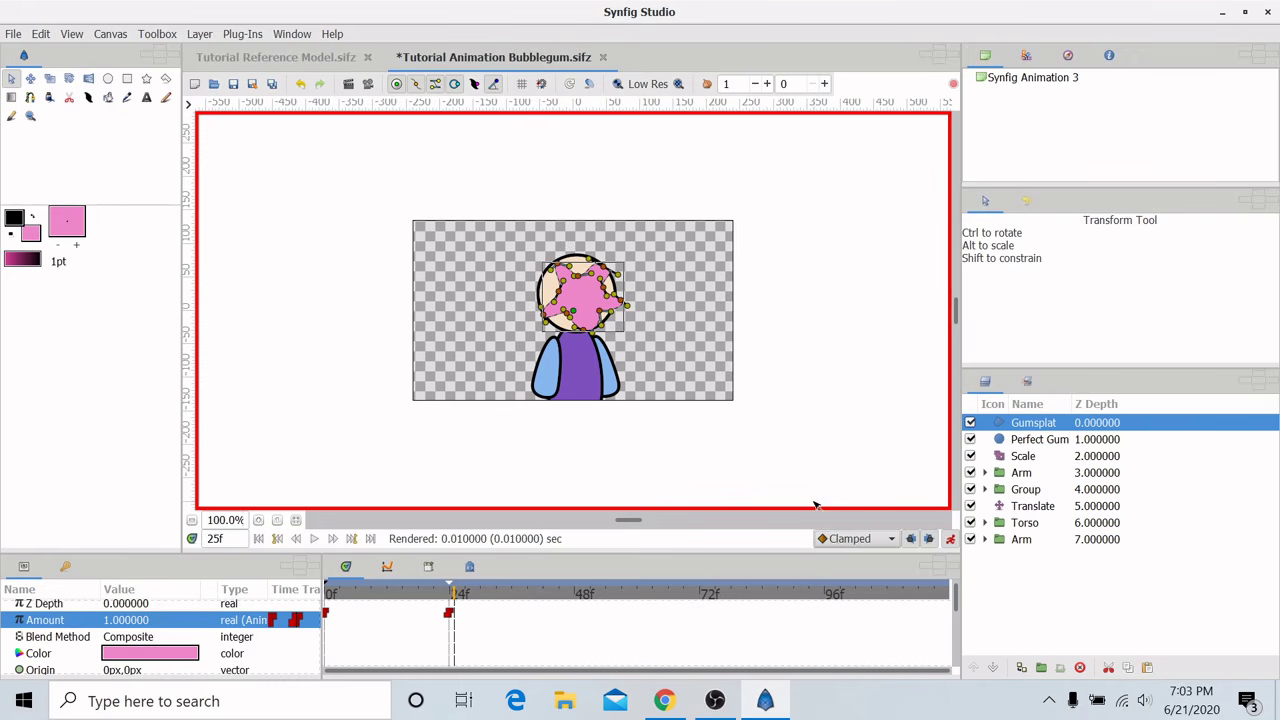
Add a keyframe at frame 48
click(580, 598)
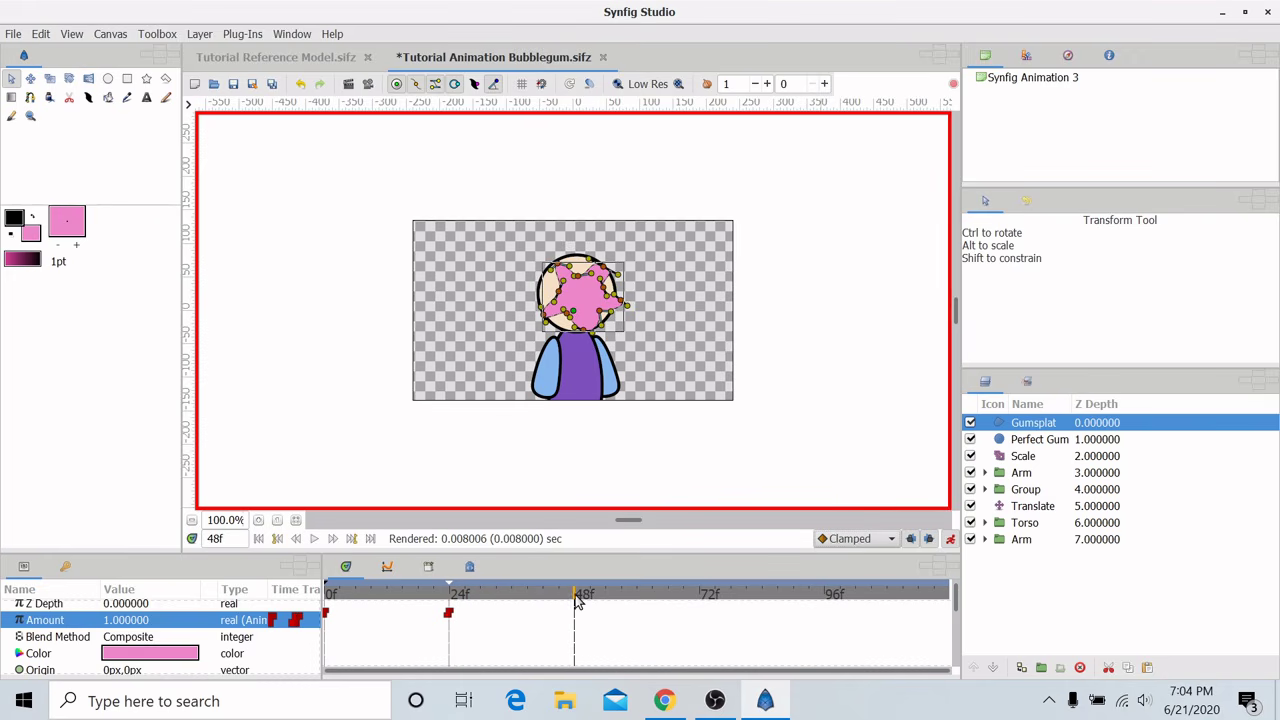
click(65, 566)
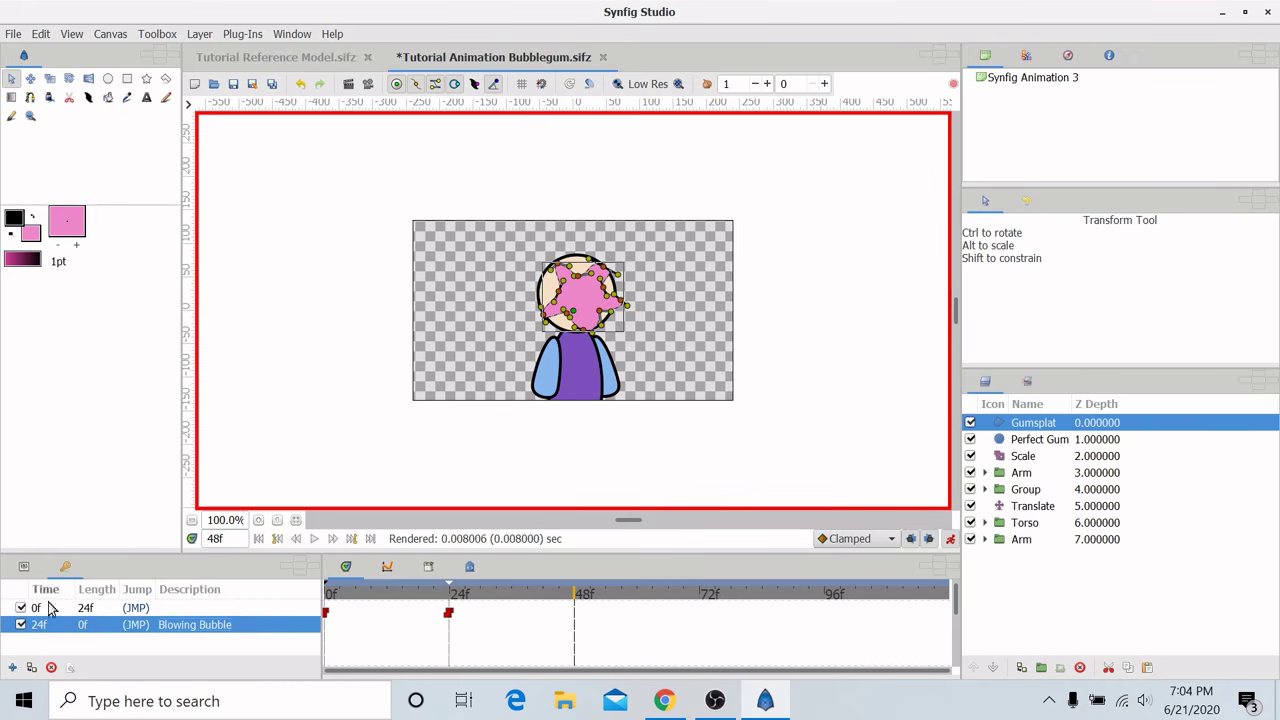
click(12, 667)
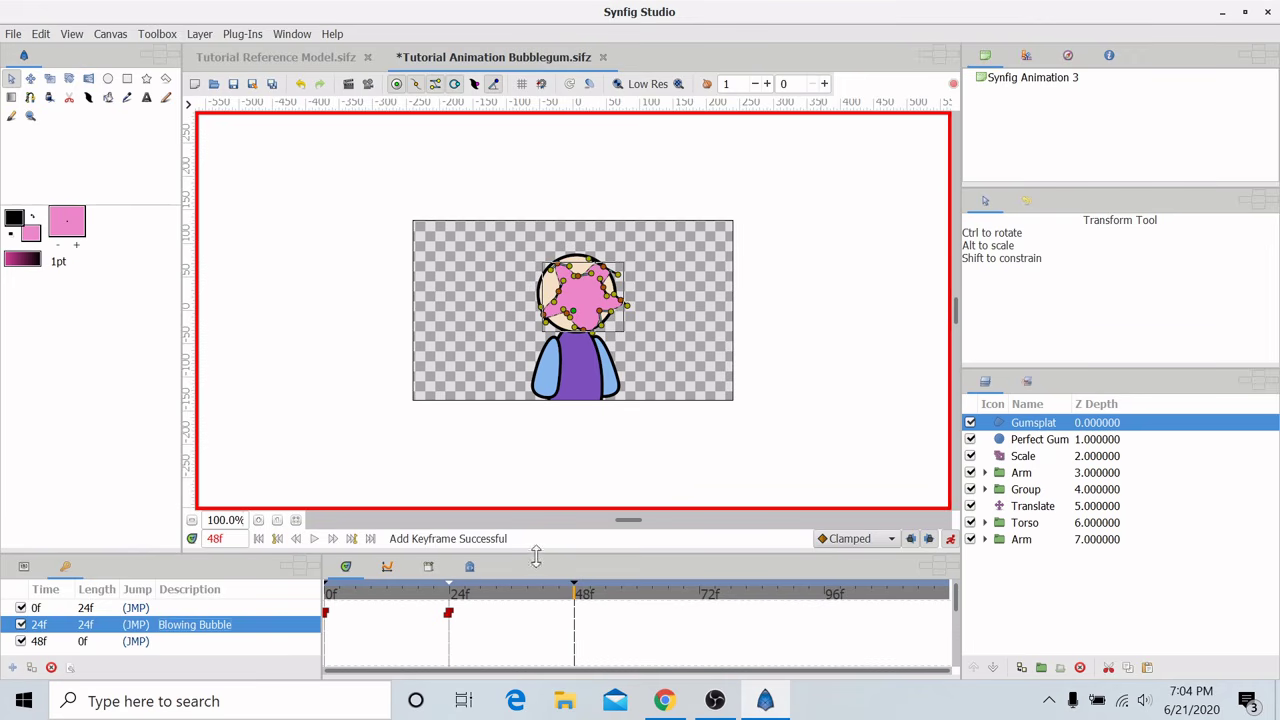
Swing the character's left-hand arm outward at frame 36 with its Rotate layer, and preview the motion through frame 48
click(511, 592)
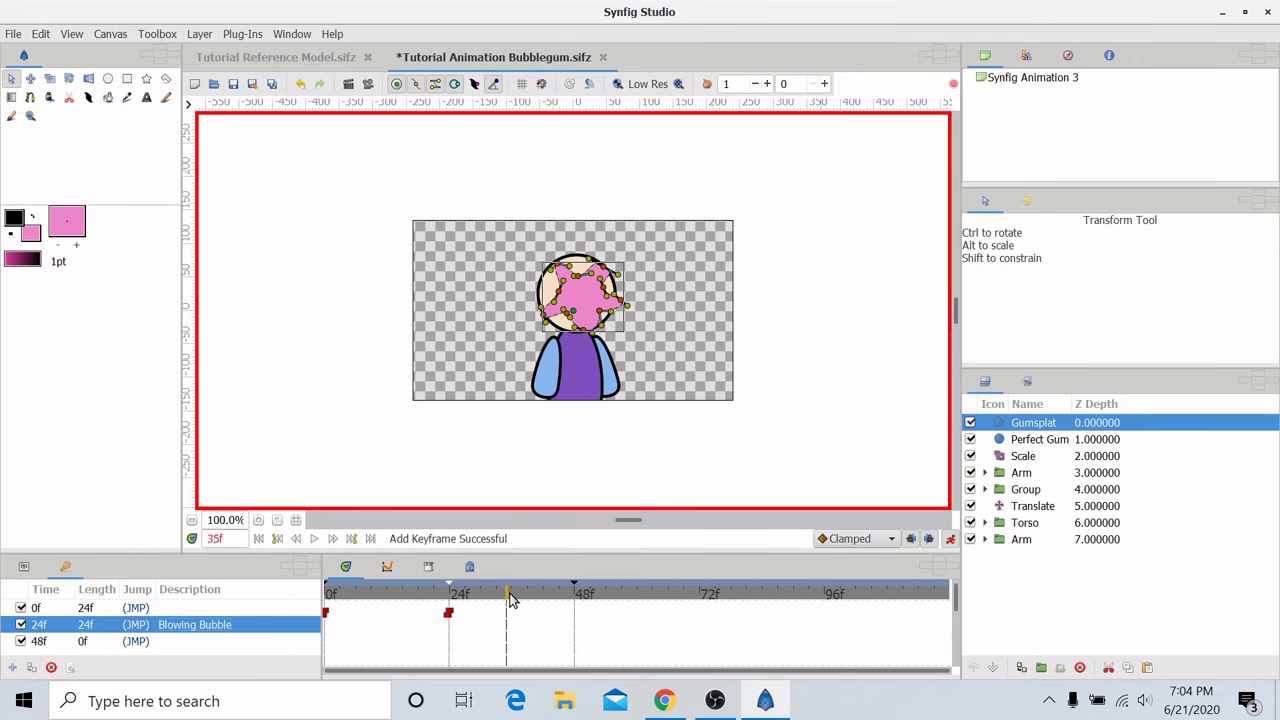
click(548, 375)
click(1035, 489)
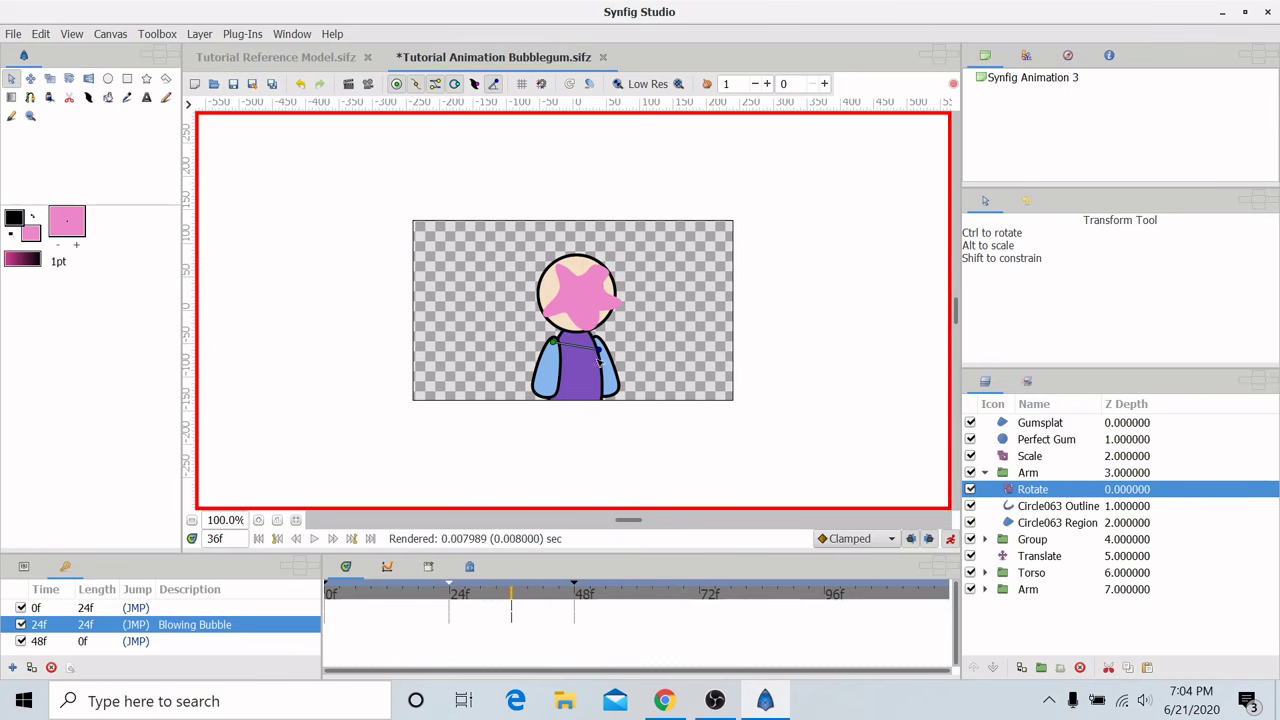
drag(598, 352, 585, 368)
click(517, 407)
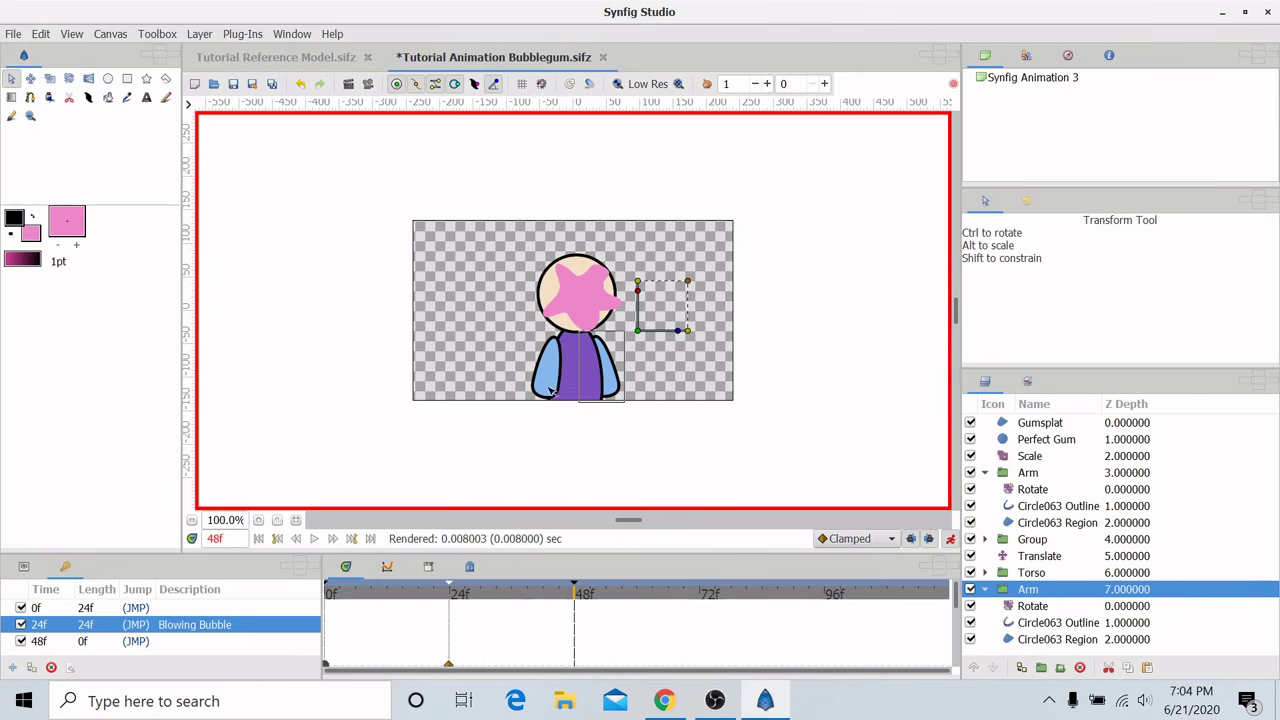
click(556, 383)
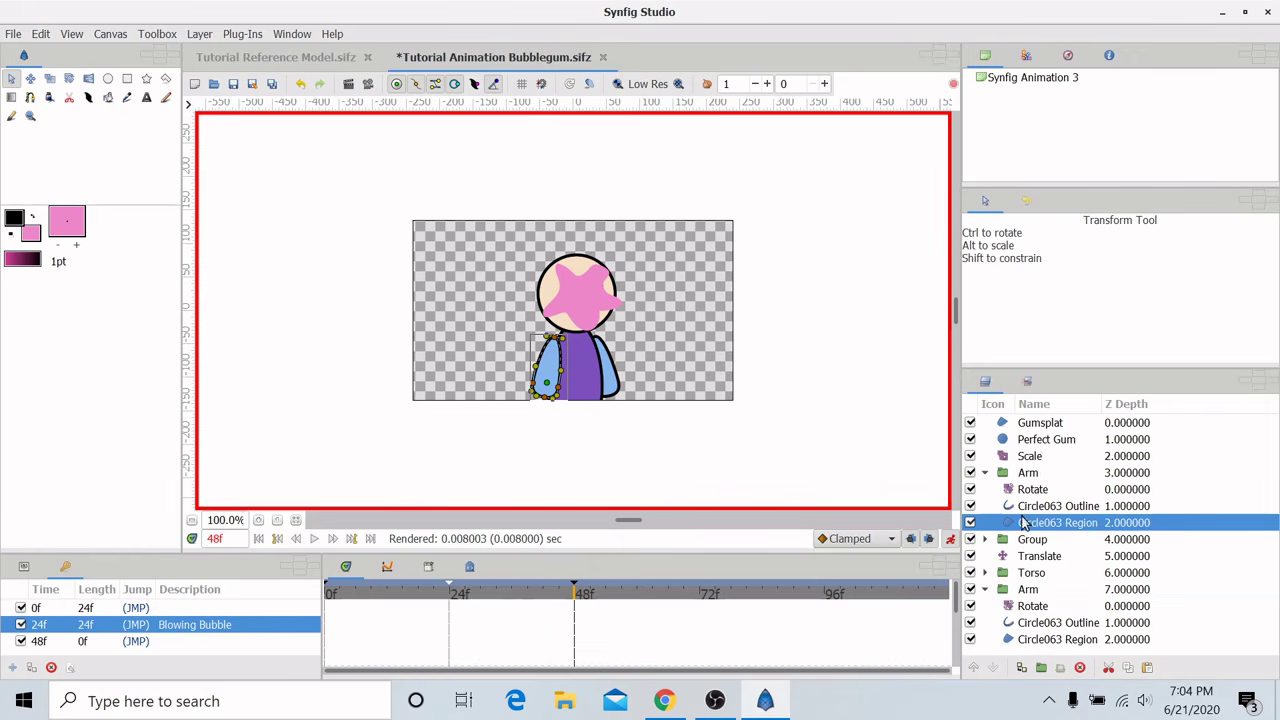
click(1058, 490)
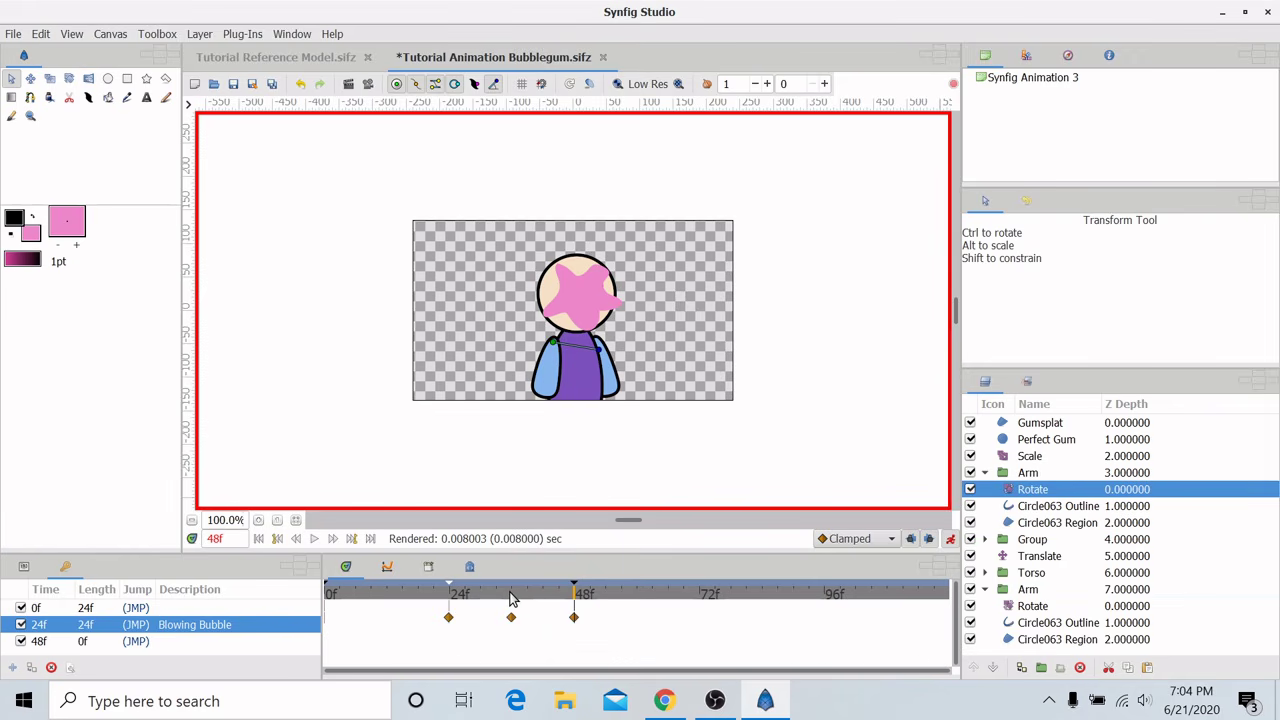
drag(540, 596, 576, 597)
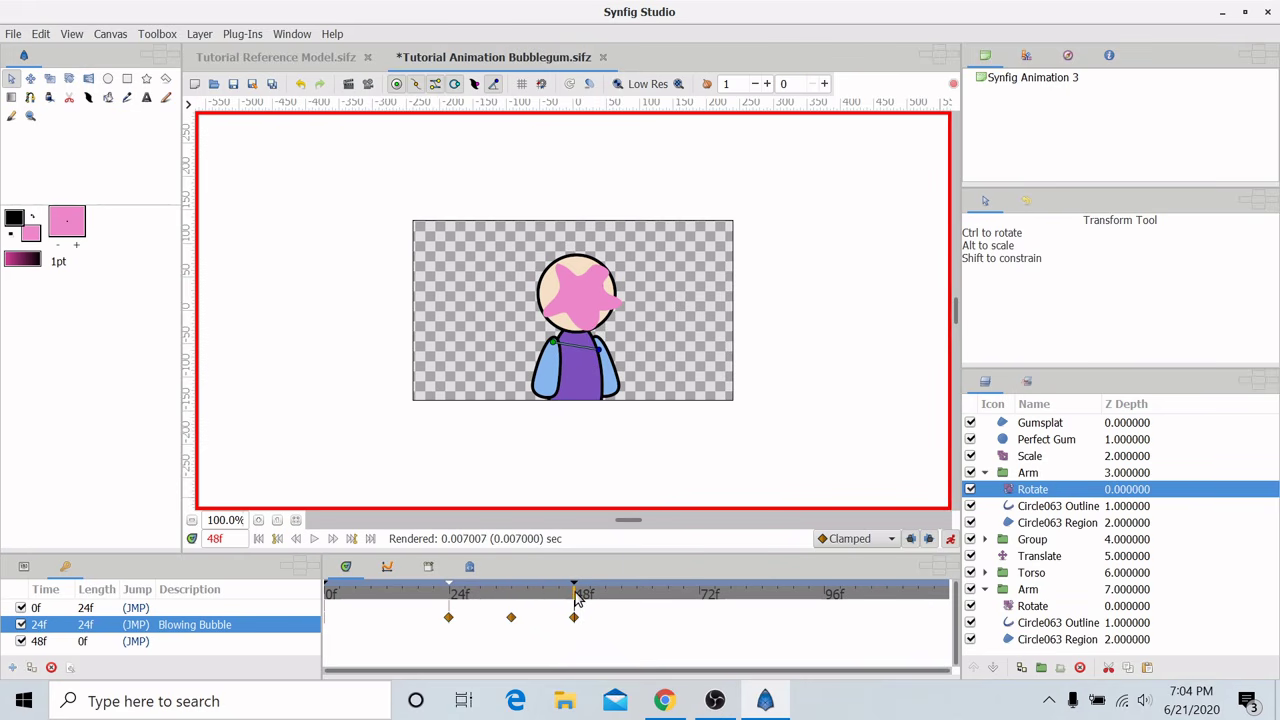
Unlock future keyframes and swing the right-hand arm outward at frame 36 with its Rotate layer
click(929, 541)
click(606, 340)
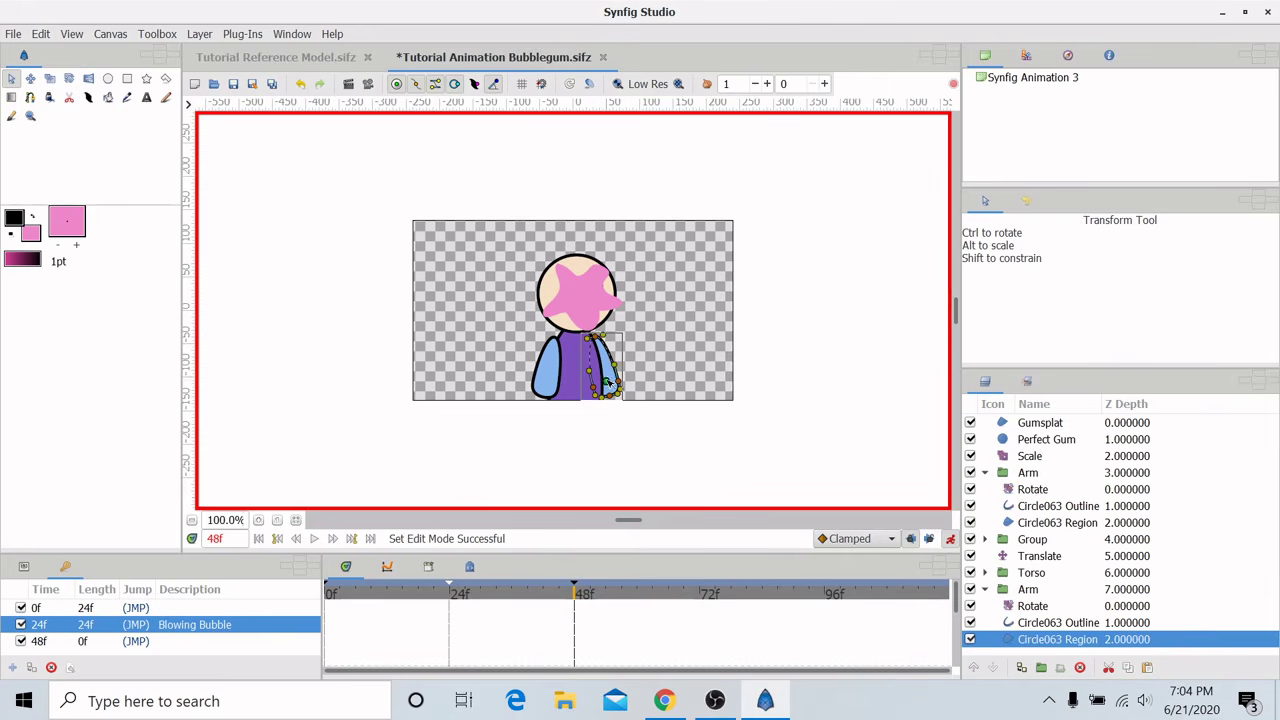
click(1030, 605)
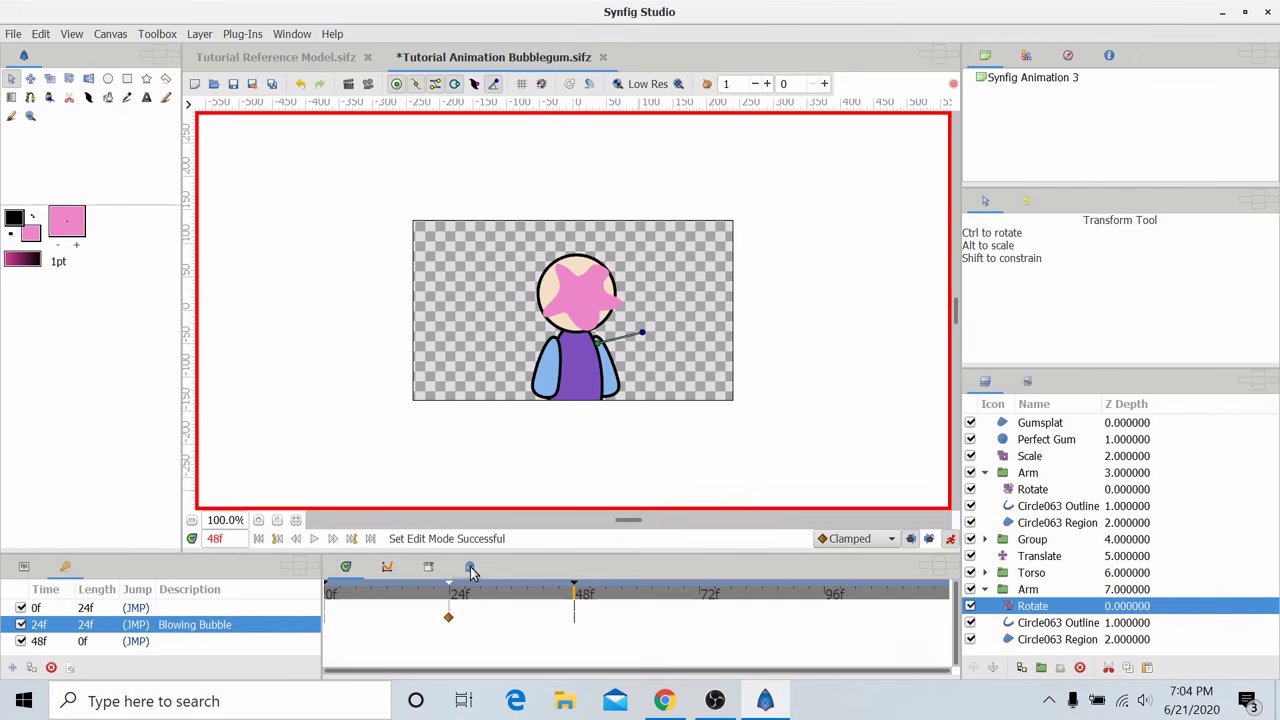
click(513, 600)
drag(643, 334, 624, 306)
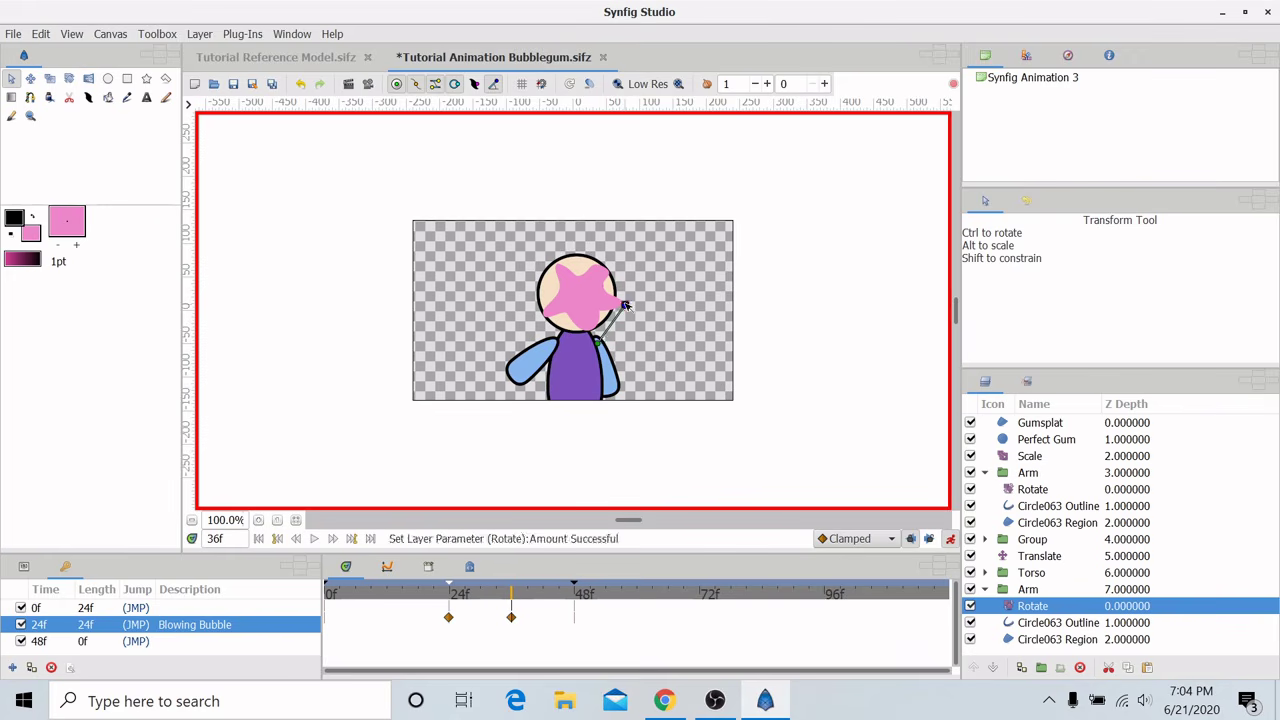
click(577, 594)
Duplicate the right-hand arm's frame 24 rotation waypoint at frame 48 and preview the motion
right_click(449, 618)
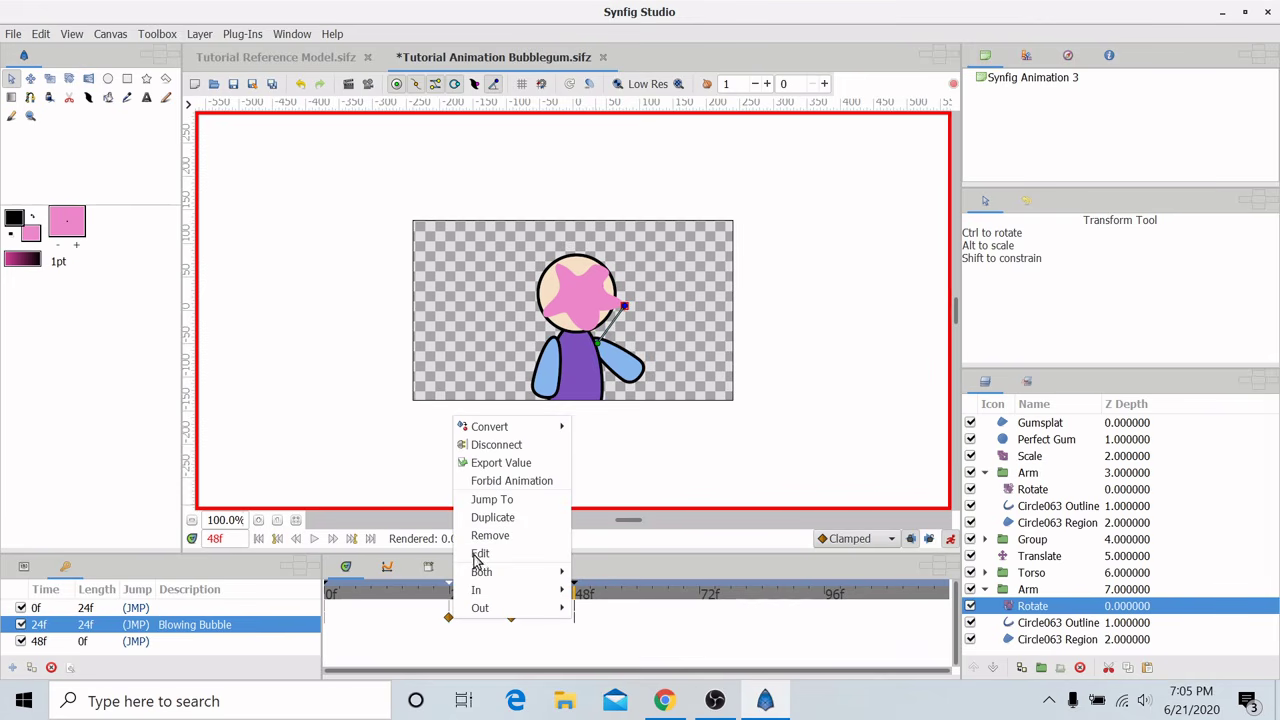
click(490, 517)
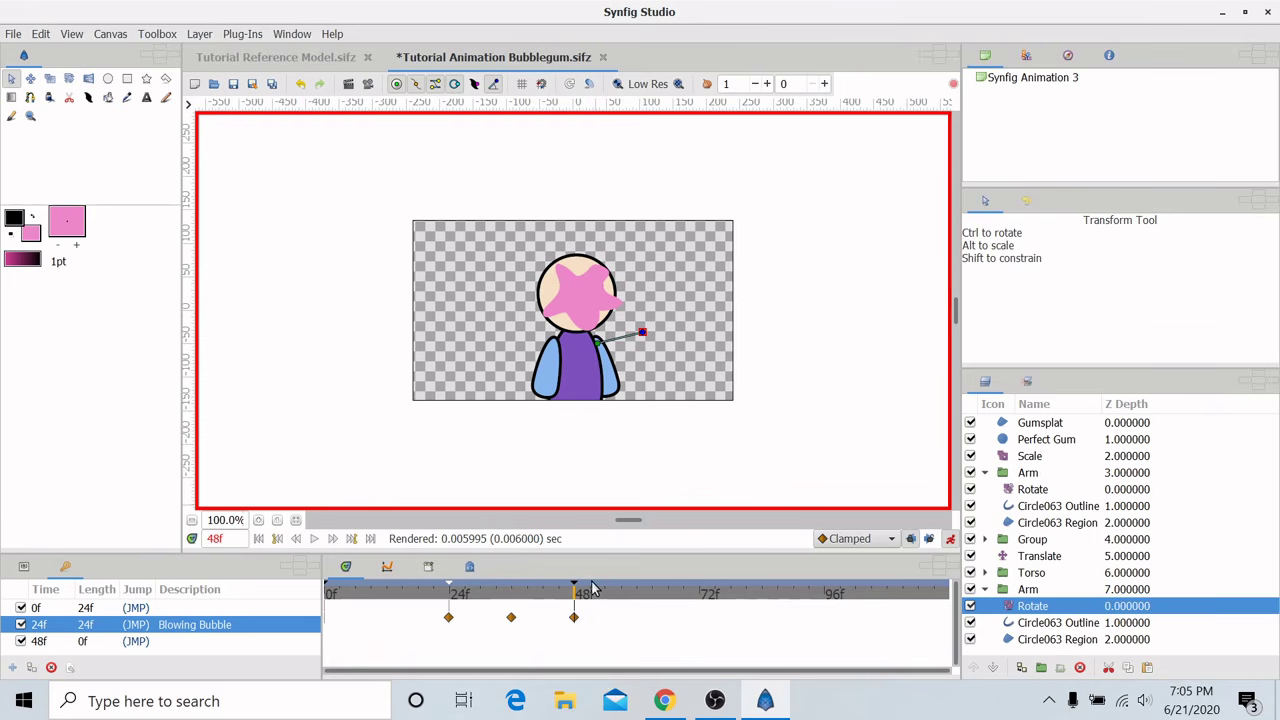
mouse_move(517, 621)
mouse_down()
mouse_move(543, 621)
mouse_move(511, 618)
mouse_up()
mouse_move(577, 588)
mouse_down()
mouse_move(610, 593)
mouse_move(574, 590)
mouse_up()
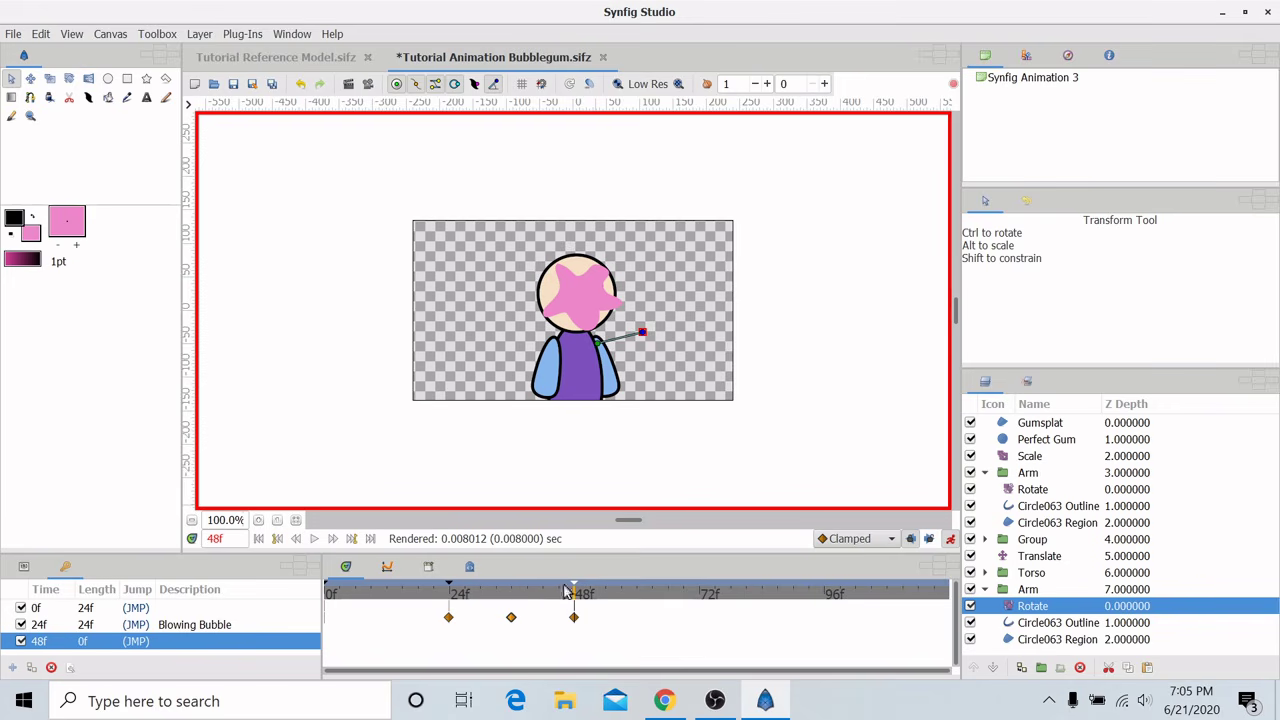
Turn off animate editing mode and collapse both Arm groups
click(950, 539)
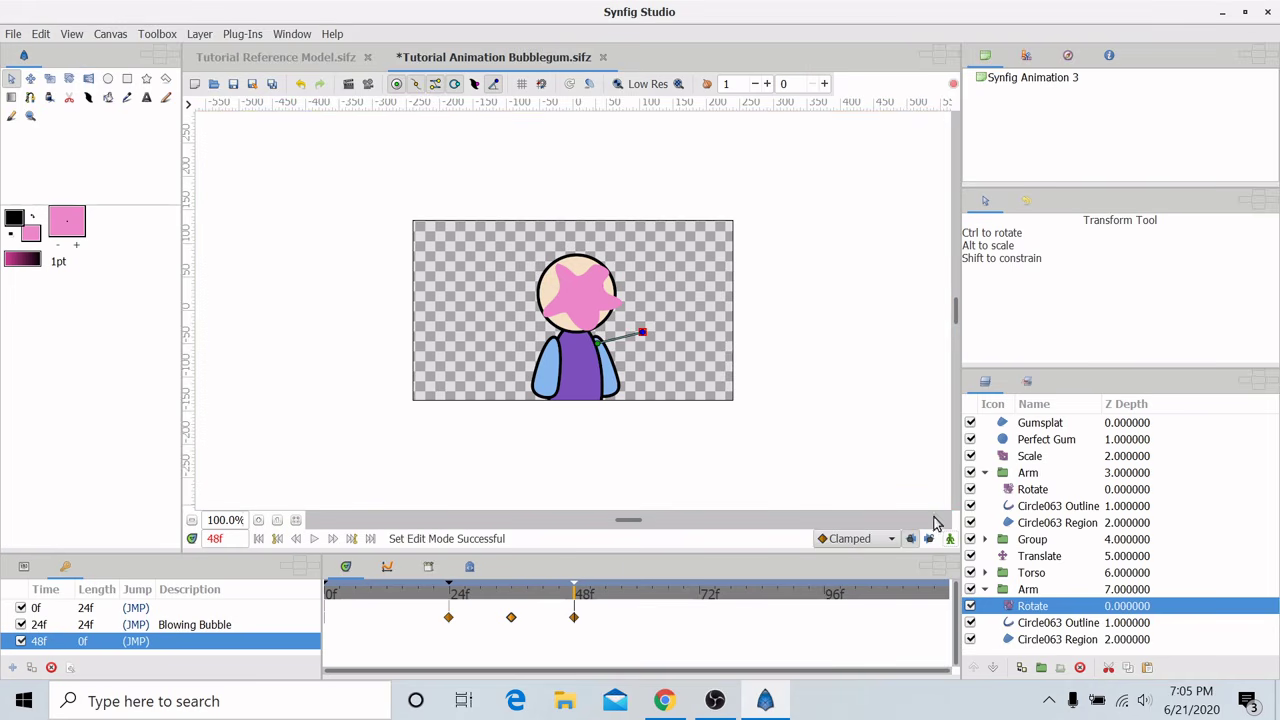
click(985, 472)
click(987, 540)
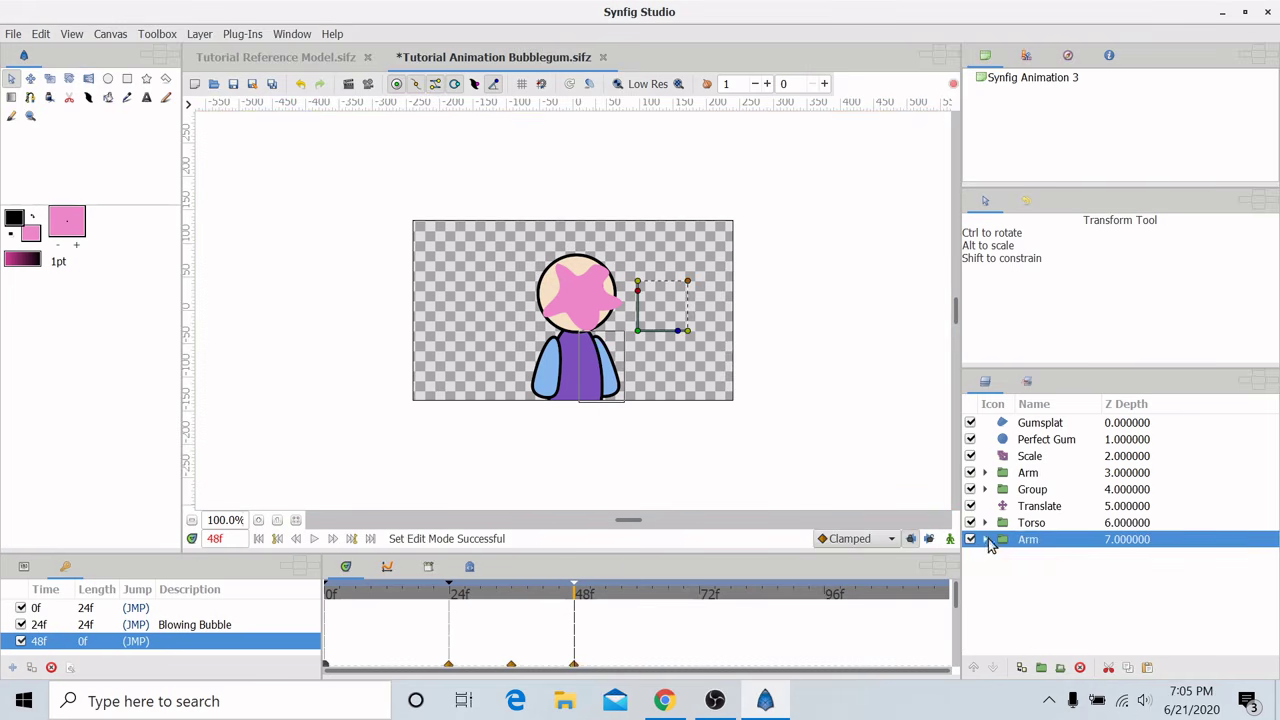
Group all layers from Gumsplat down to the lower Arm and name the group "Whole Character"
click(1027, 475)
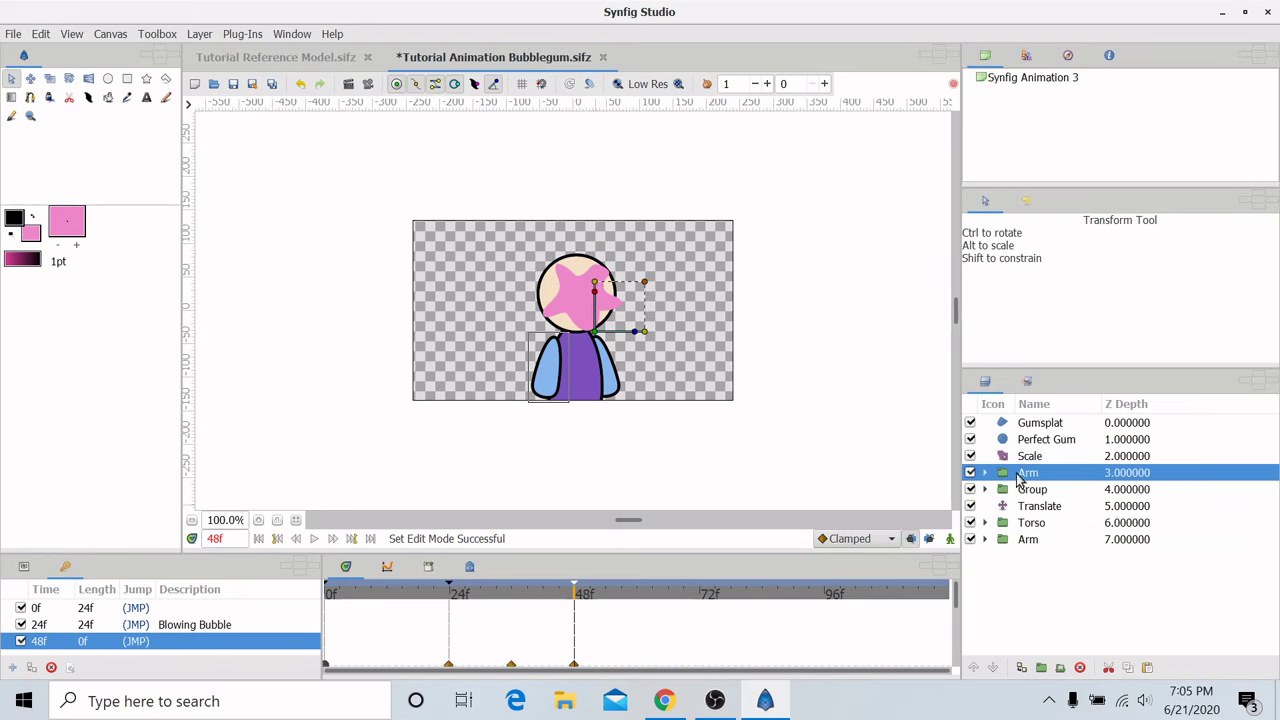
click(1022, 430)
shift+click(1028, 545)
click(1042, 667)
double_click(1033, 422)
text(Whole Character)
key(Return)
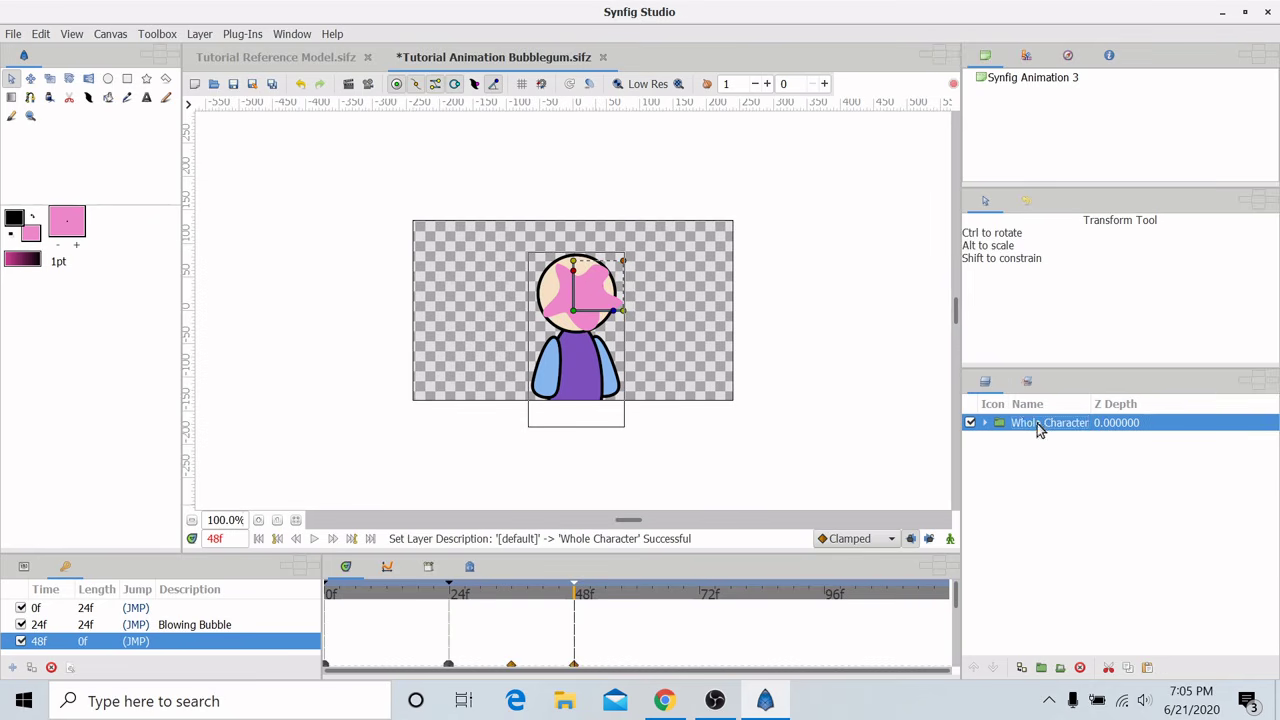
Add a Rotate layer above the Whole Character group and move its origin just below the torso
click(986, 422)
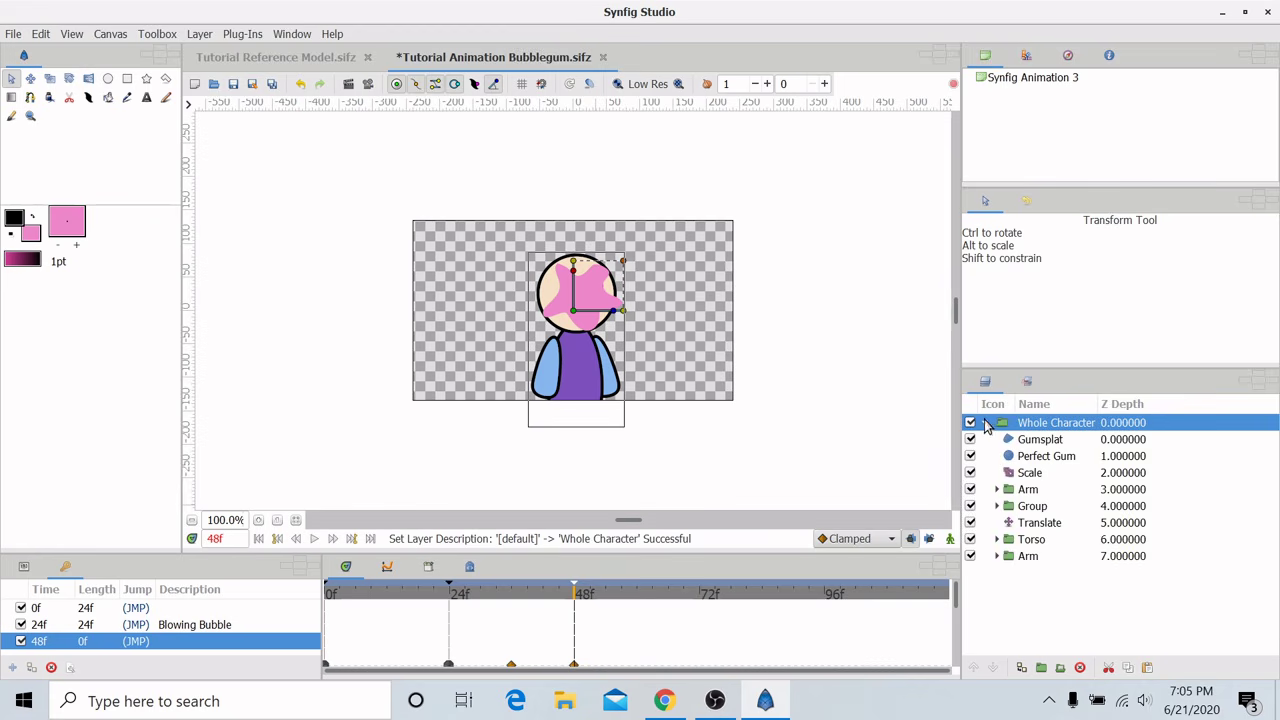
click(986, 422)
right_click(1036, 428)
mouse_move(1078, 181)
mouse_move(974, 362)
click(883, 362)
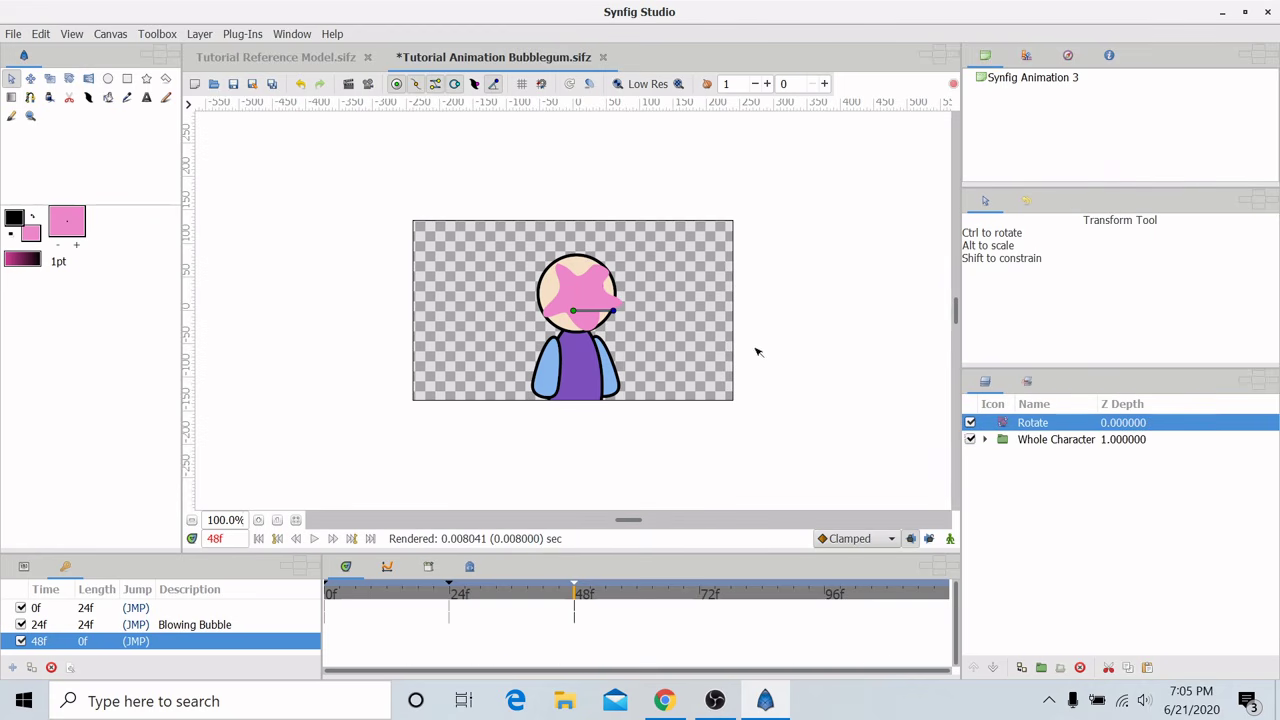
drag(574, 311, 618, 412)
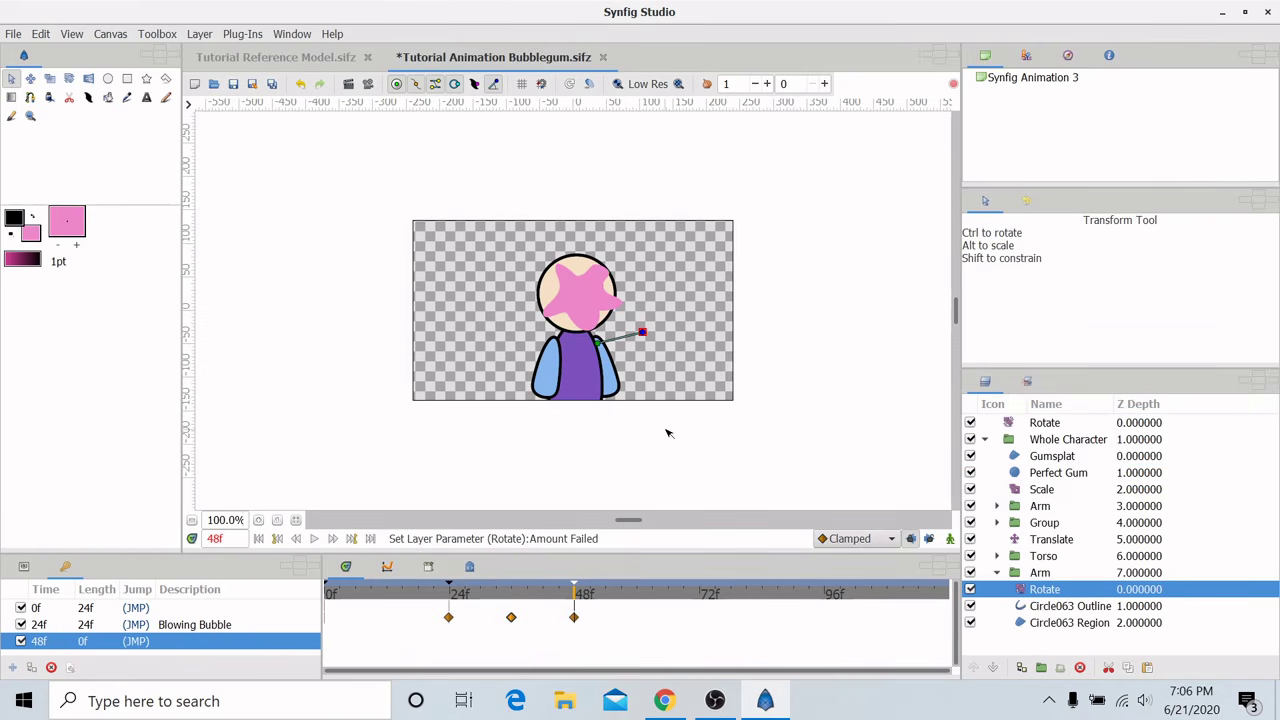
Turn animate editing mode back on and rotate the whole character slightly at frame 36, previewing up to frame 48
click(949, 539)
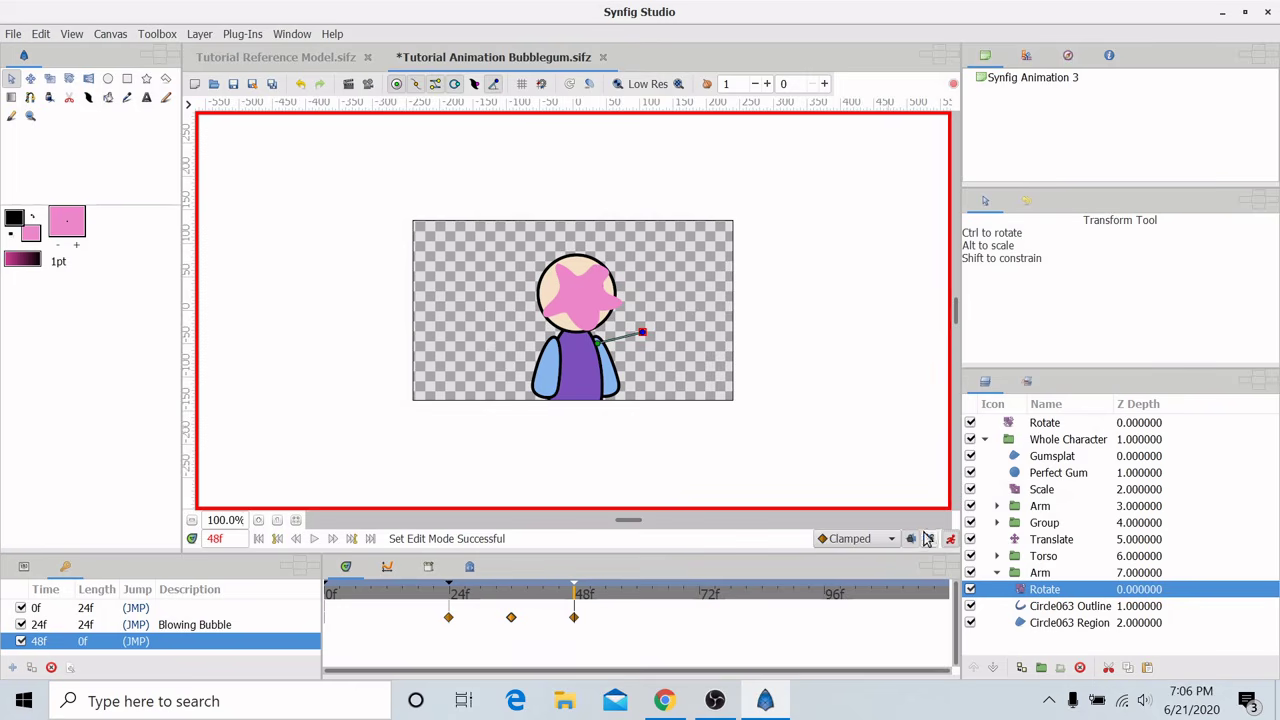
click(1032, 425)
drag(560, 597, 510, 597)
drag(619, 410, 621, 408)
drag(488, 597, 573, 590)
Lock future keyframes again, duplicate the whole-character rotation's frame 24 waypoint at frame 48, and preview the motion
click(926, 538)
right_click(450, 617)
click(482, 513)
drag(488, 594, 574, 598)
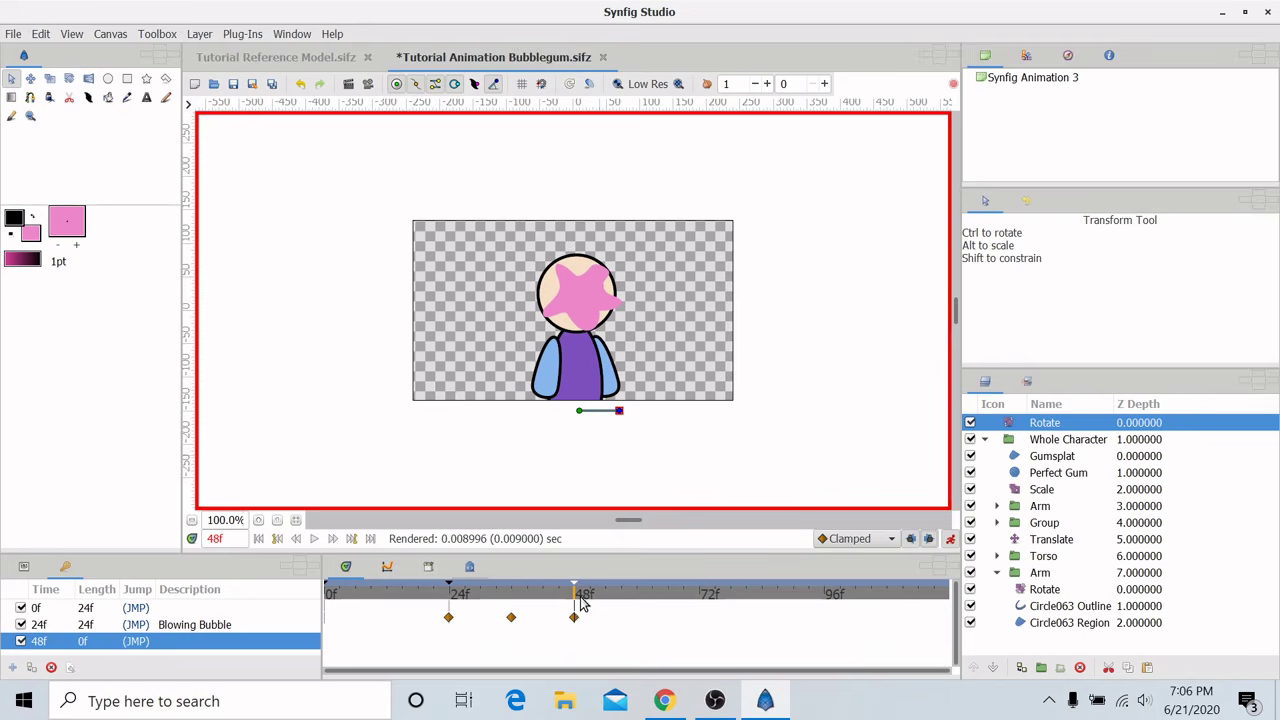
Set the canvas end time to 72 frames
click(112, 34)
click(125, 50)
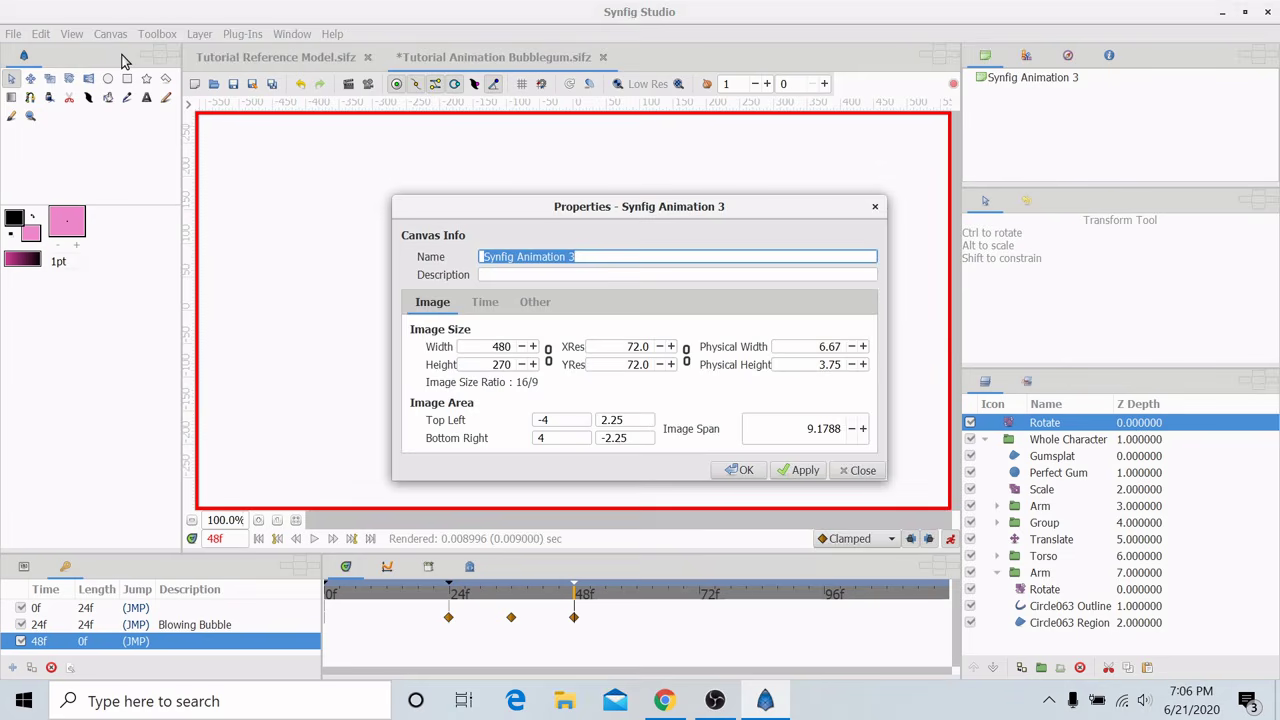
click(485, 301)
drag(712, 382, 666, 382)
text(72)
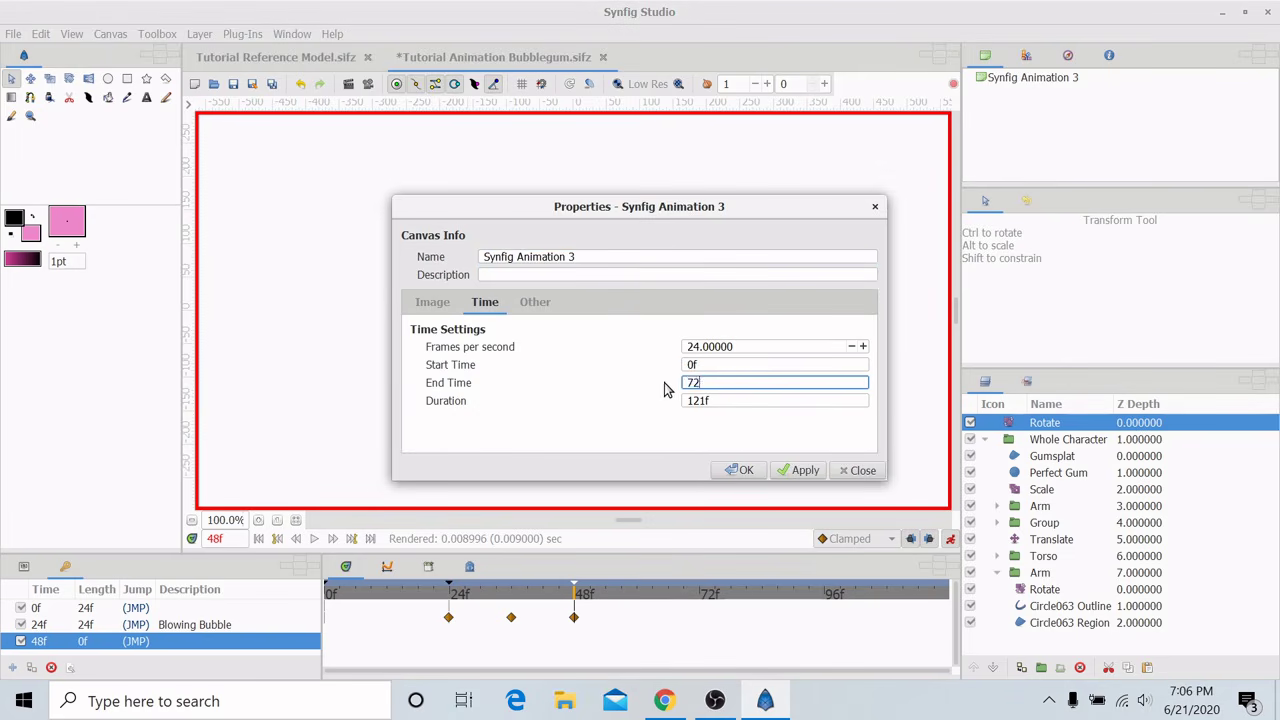
click(805, 470)
click(746, 470)
Render the animation as "Tutorial Animation Bubblegum.gif" with the magick++ target
click(13, 34)
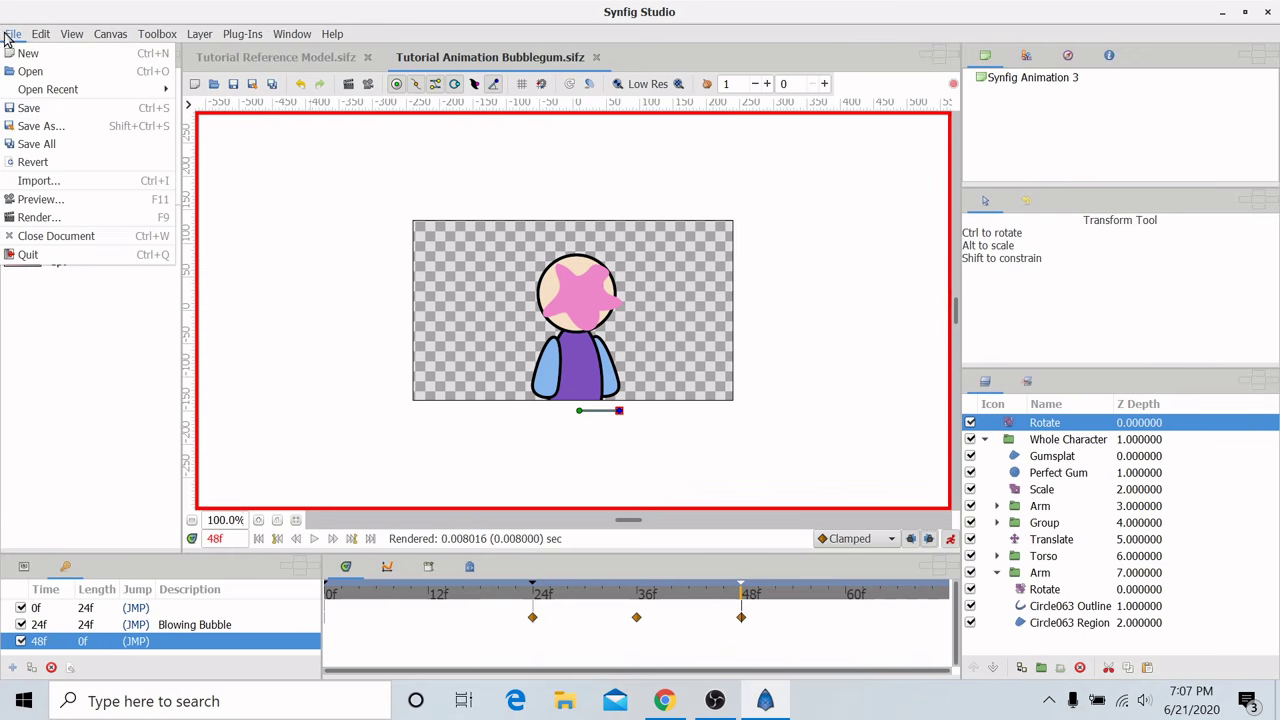
click(40, 219)
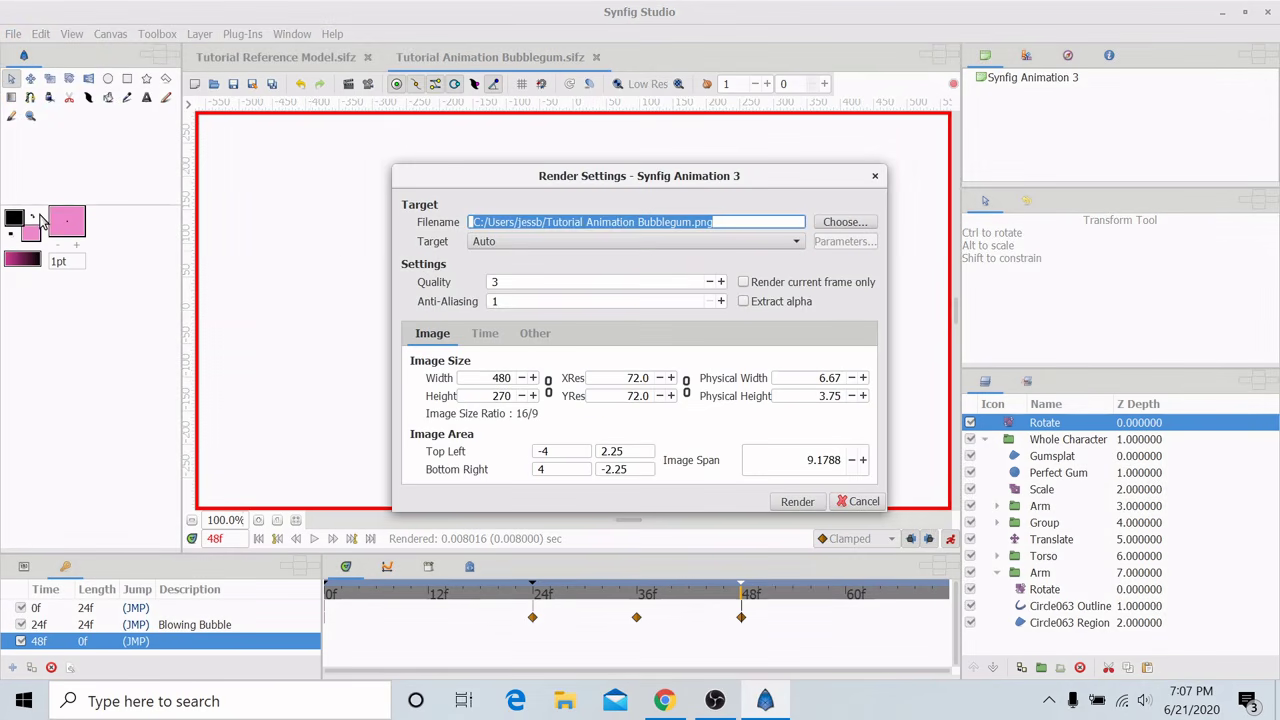
click(713, 222)
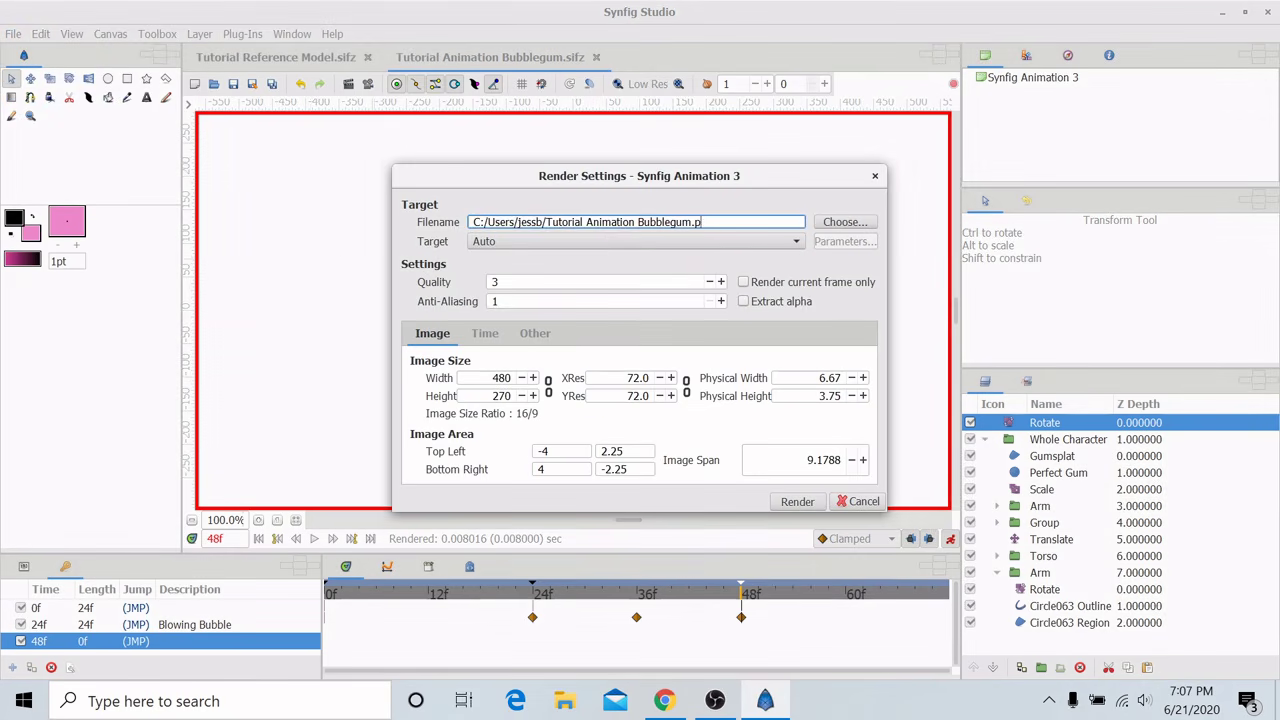
click(737, 246)
click(527, 381)
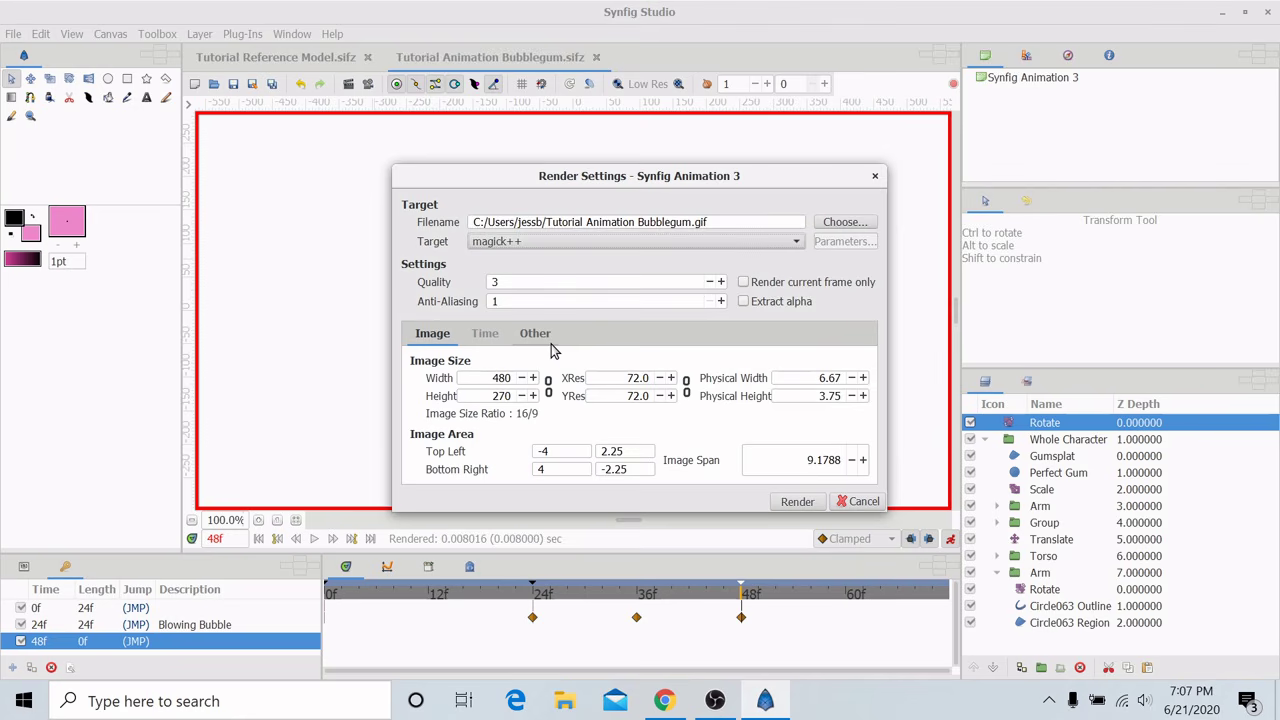
click(797, 502)
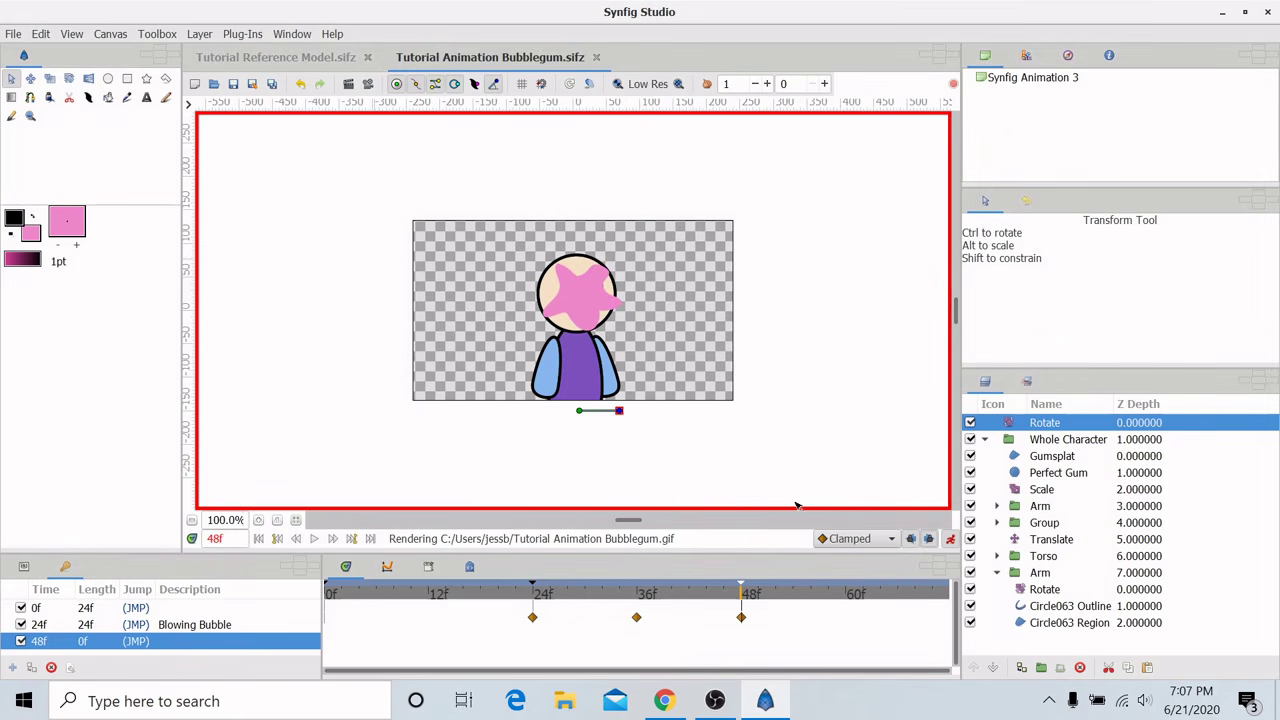